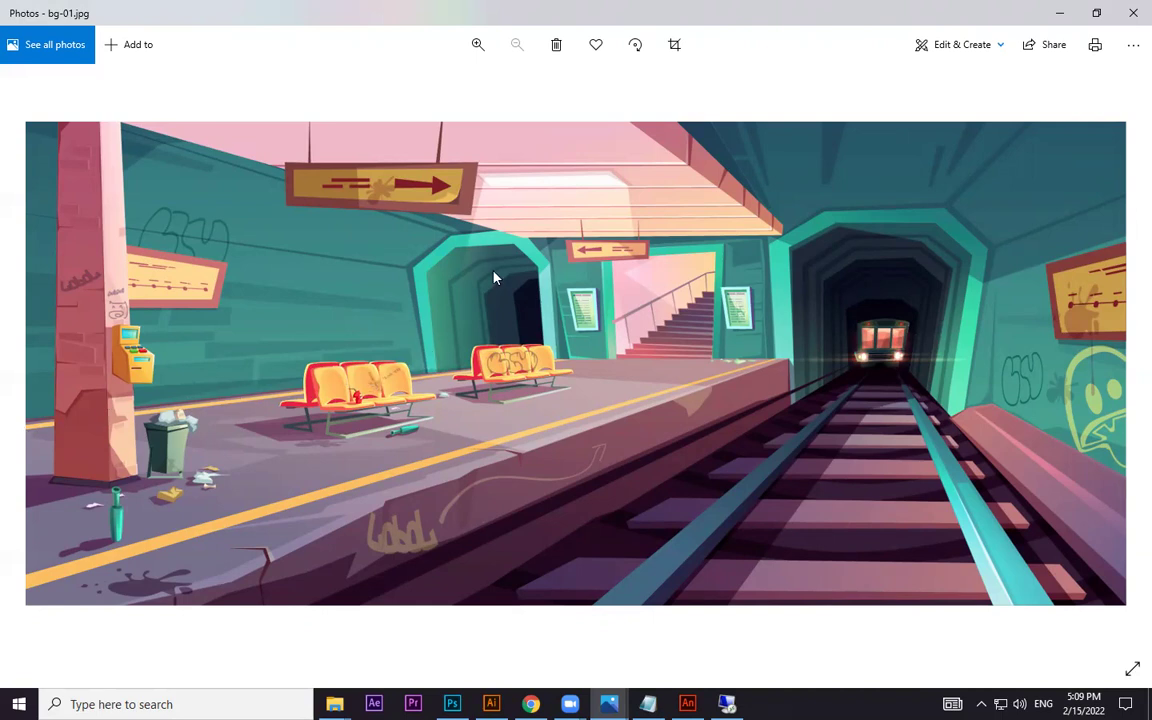
# - Preview front-01.png, pllr-01.png, trn-01.png and bg-01.jpg from the station animation folder one after another
pyautogui.click(1059, 13)
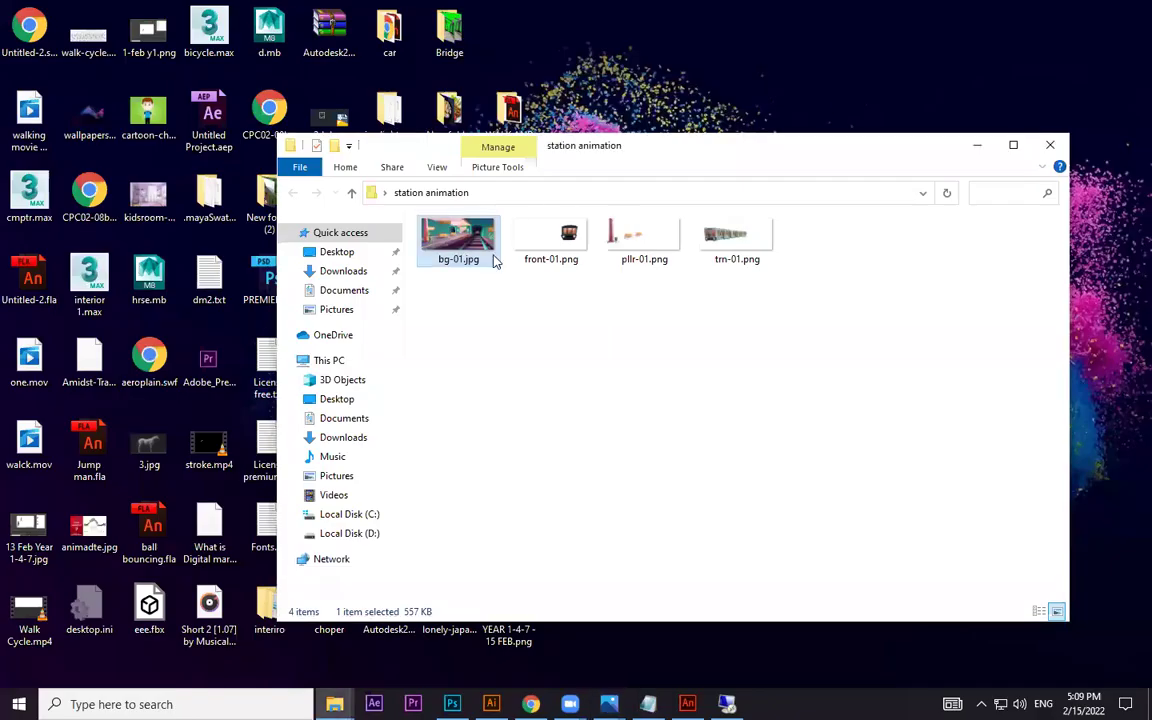
pyautogui.doubleClick(560, 242)
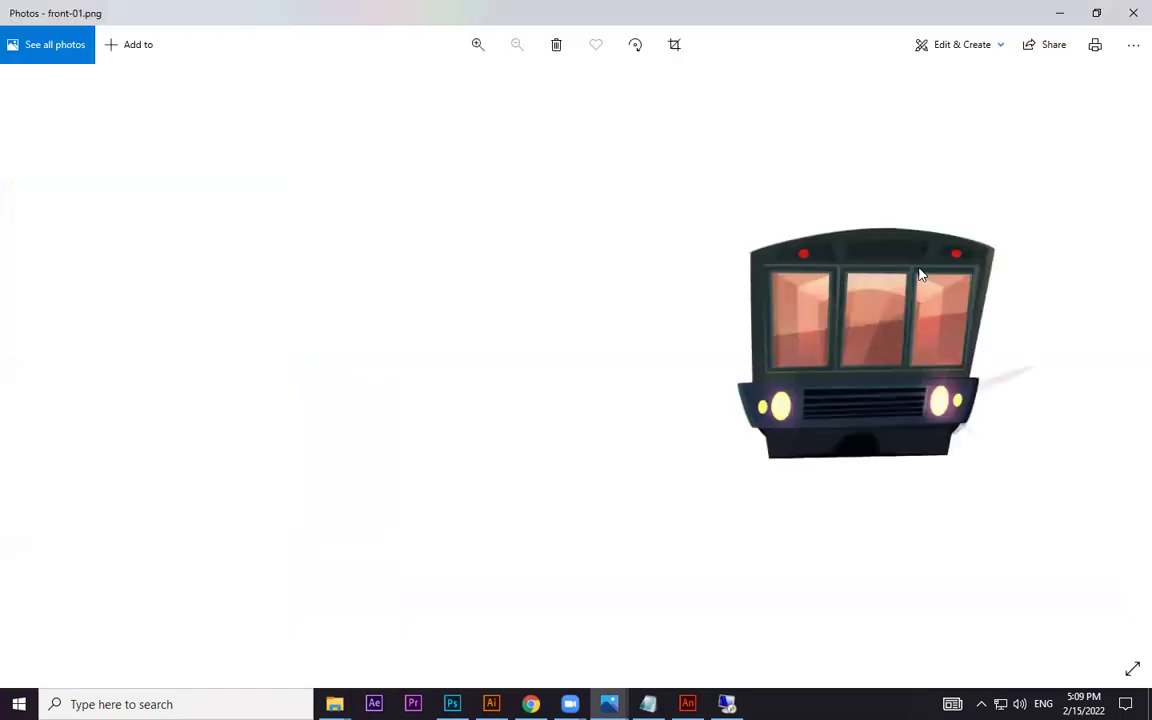
pyautogui.click(1130, 13)
pyautogui.doubleClick(657, 252)
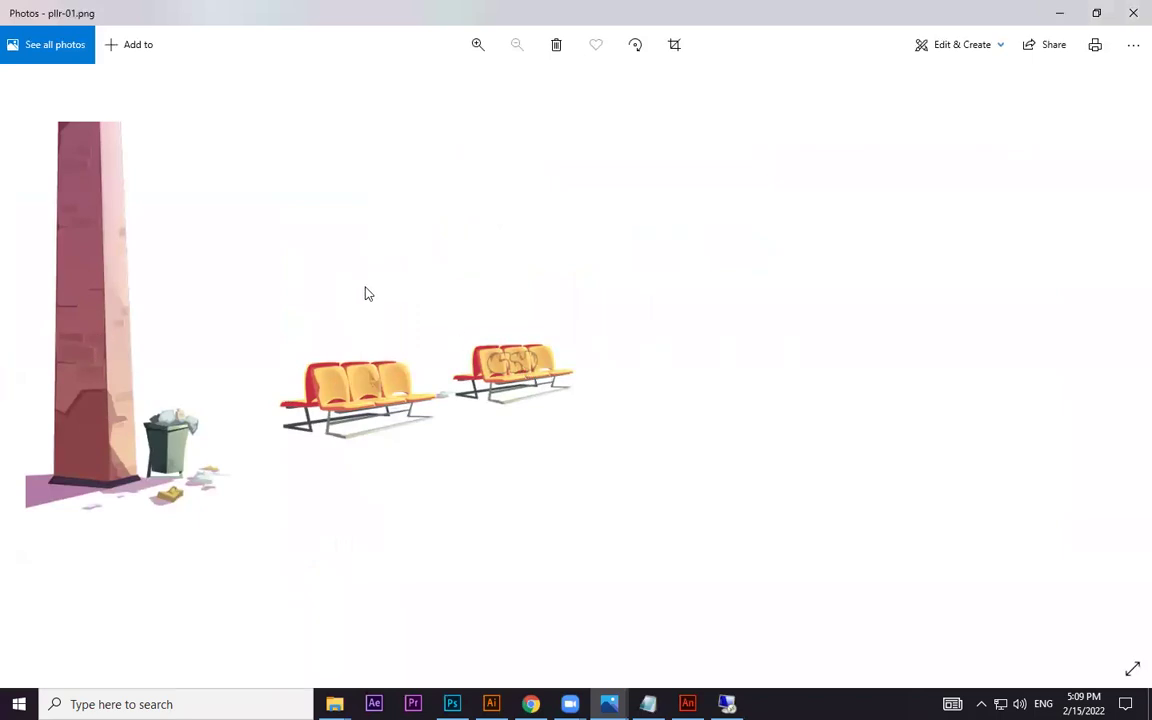
pyautogui.click(1133, 13)
pyautogui.doubleClick(727, 236)
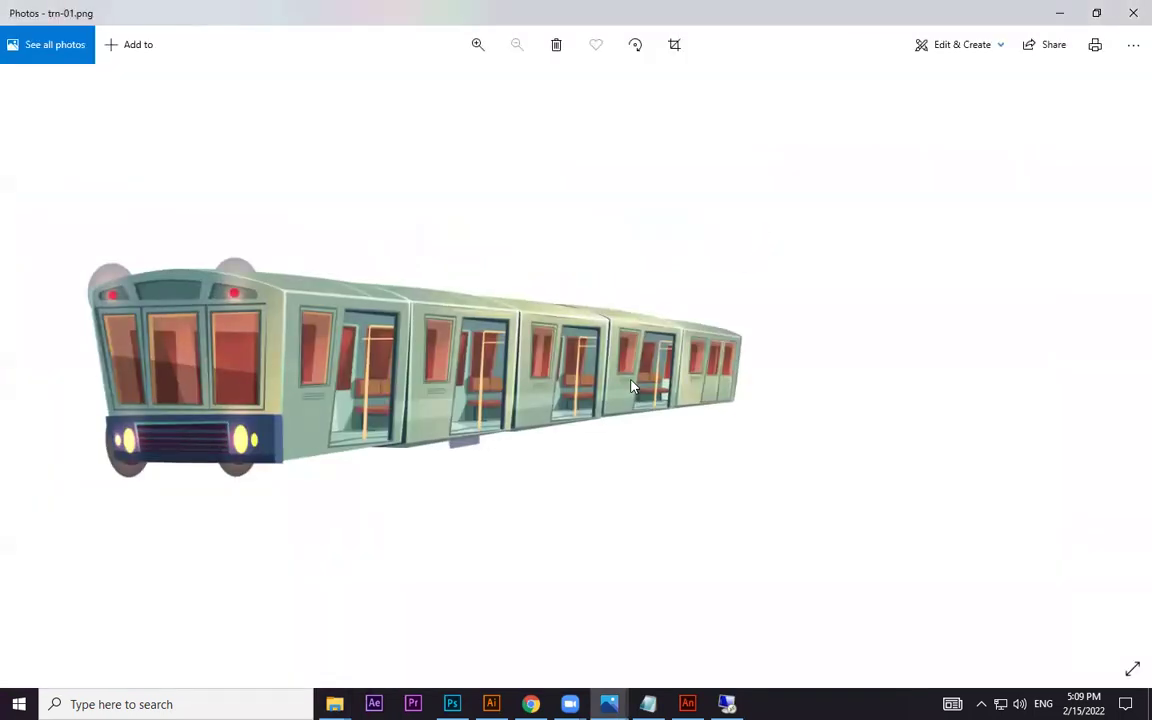
pyautogui.click(1133, 13)
pyautogui.click(487, 236)
pyautogui.doubleClick(487, 236)
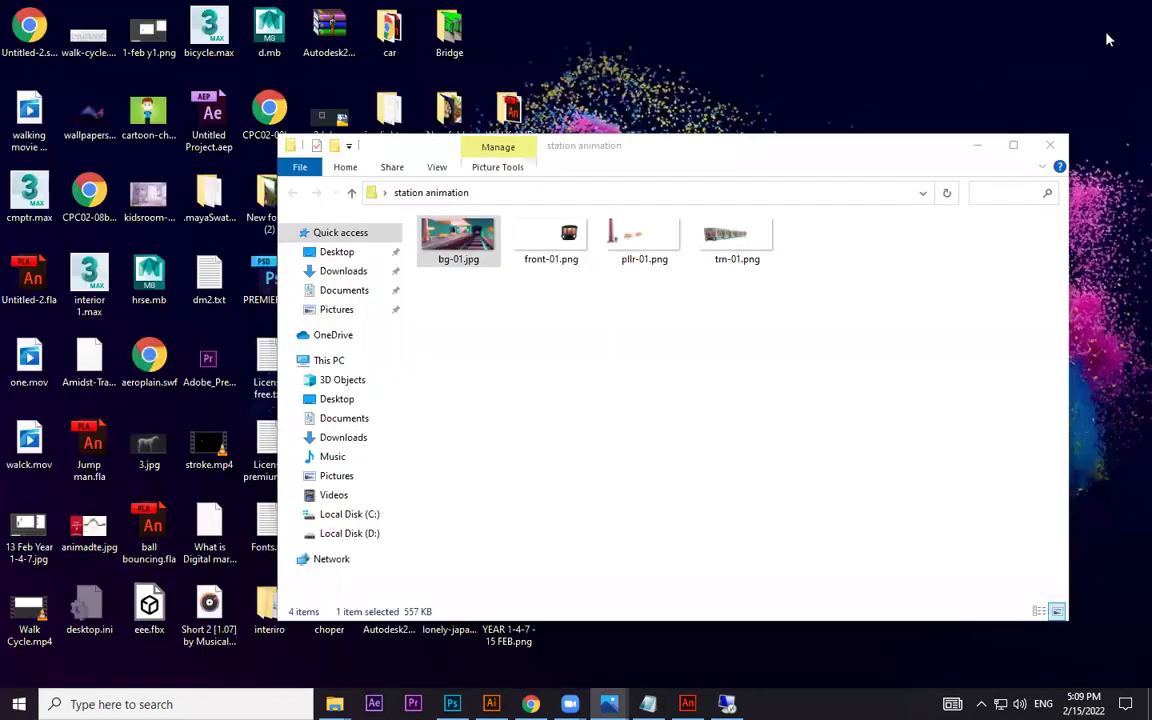
pyautogui.hotkey('alt', 'F4')
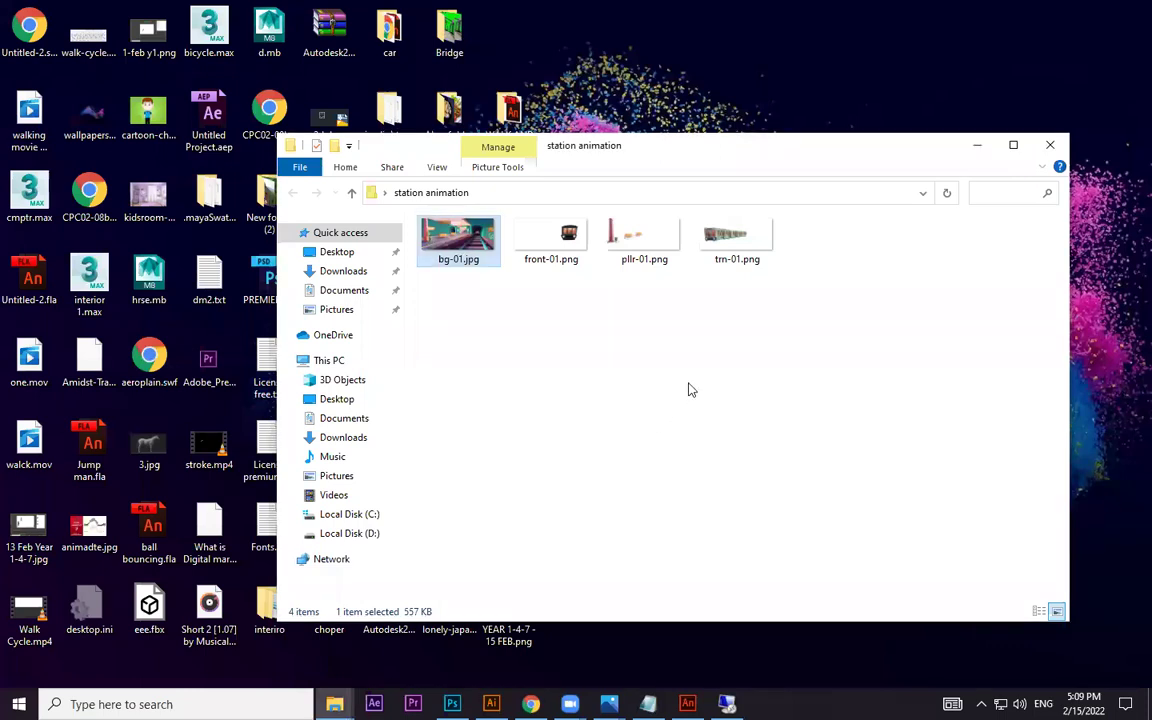
pyautogui.moveTo(470, 238); pyautogui.dragTo(545, 370)
pyautogui.click(188, 342)
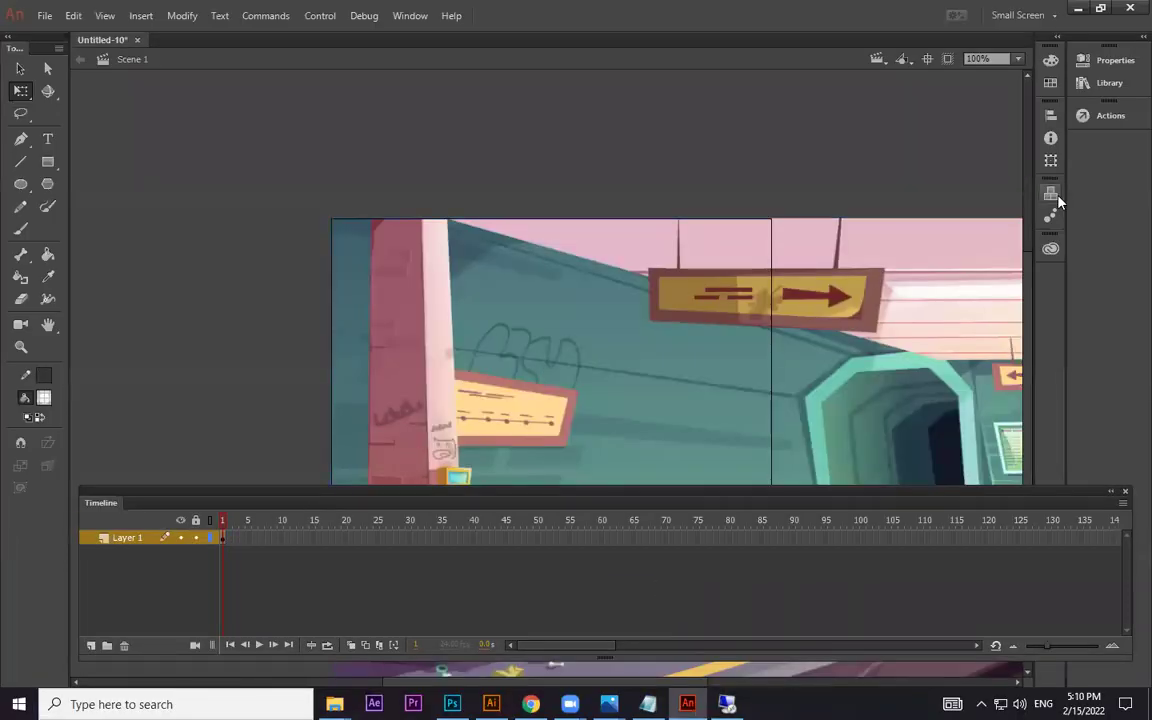
pyautogui.click(760, 378)
pyautogui.press('Delete')
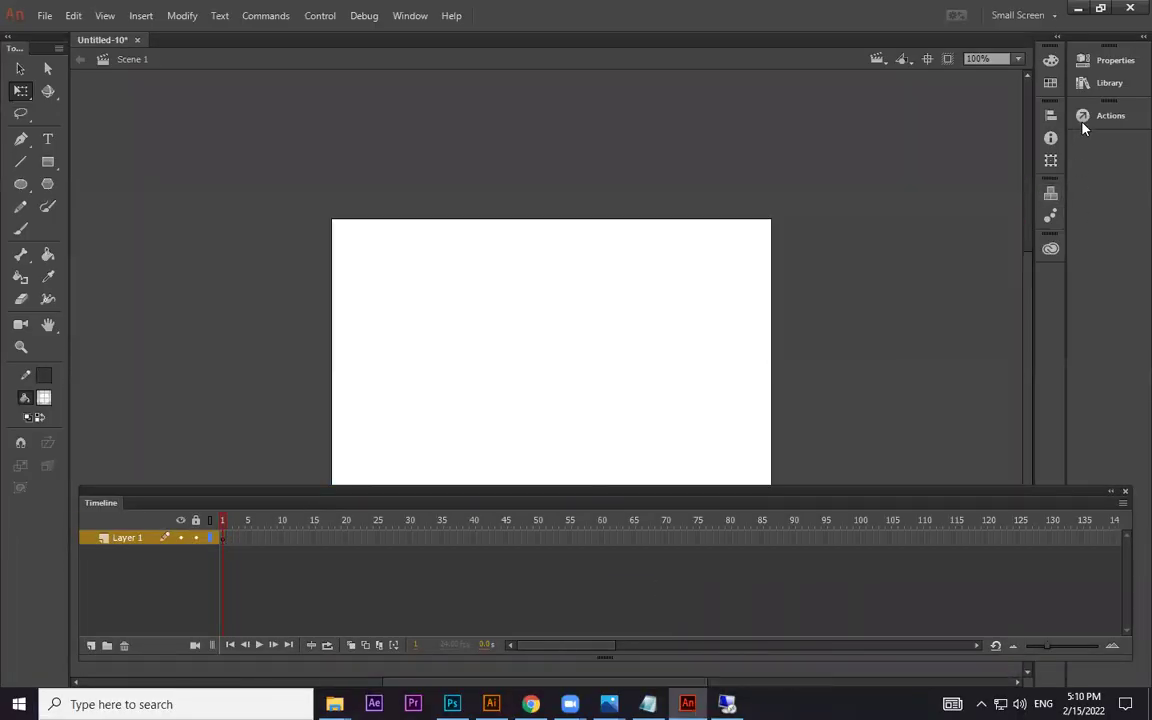
# - Set the document's stage size to 1280 by 720 px
pyautogui.click(1108, 61)
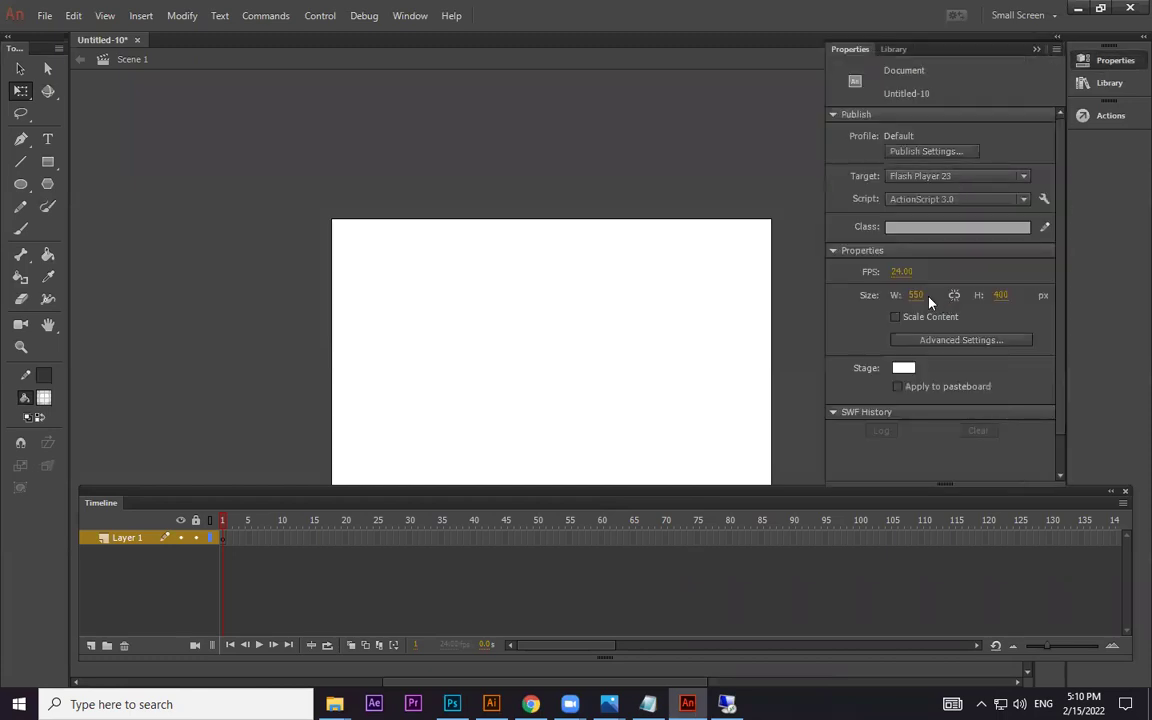
pyautogui.click(909, 296)
pyautogui.write('120')
pyautogui.write('0')
pyautogui.click(1002, 295)
pyautogui.write('720')
pyautogui.click(572, 400)
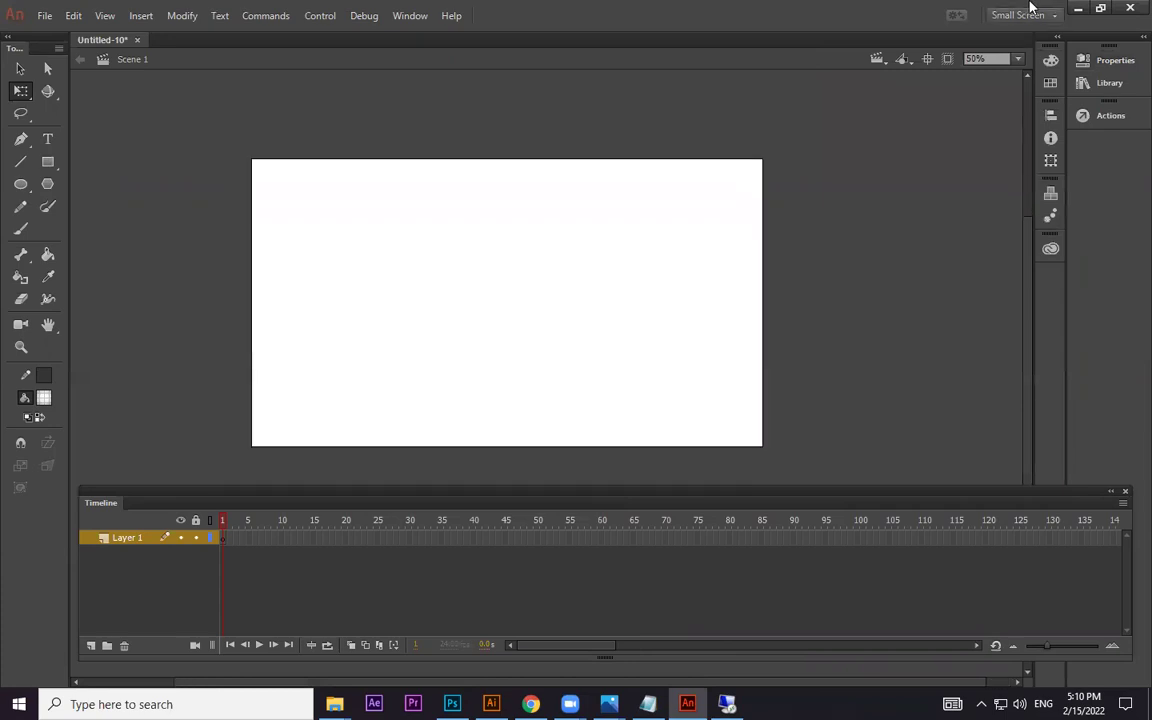
# - Bring bg-01.jpg from the station animation folder onto the stage and position it to cover the whole stage
pyautogui.click(1078, 8)
pyautogui.moveTo(645, 469); pyautogui.dragTo(545, 370)
pyautogui.click(608, 383)
pyautogui.moveTo(859, 323); pyautogui.dragTo(771, 244)
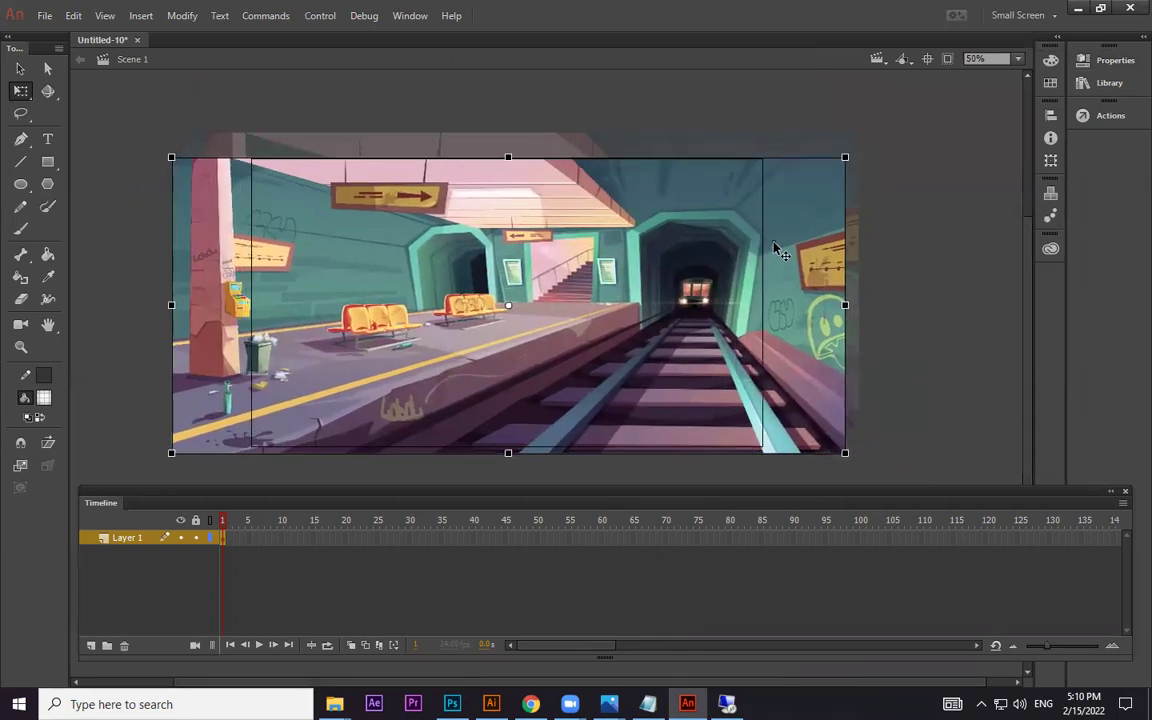
pyautogui.click(926, 270)
pyautogui.moveTo(778, 295); pyautogui.dragTo(783, 295)
pyautogui.click(900, 337)
# - Rename Layer 1 as bg and shift the background image slightly to the left
pyautogui.doubleClick(141, 540)
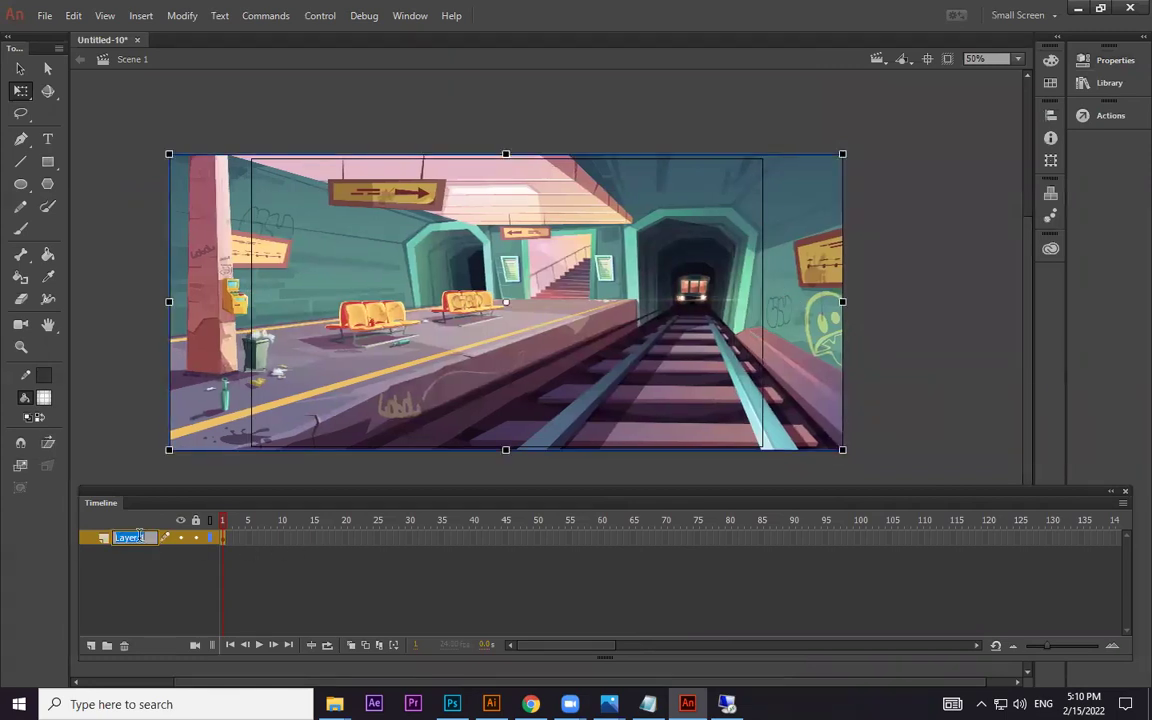
pyautogui.write('bg')
pyautogui.click(198, 589)
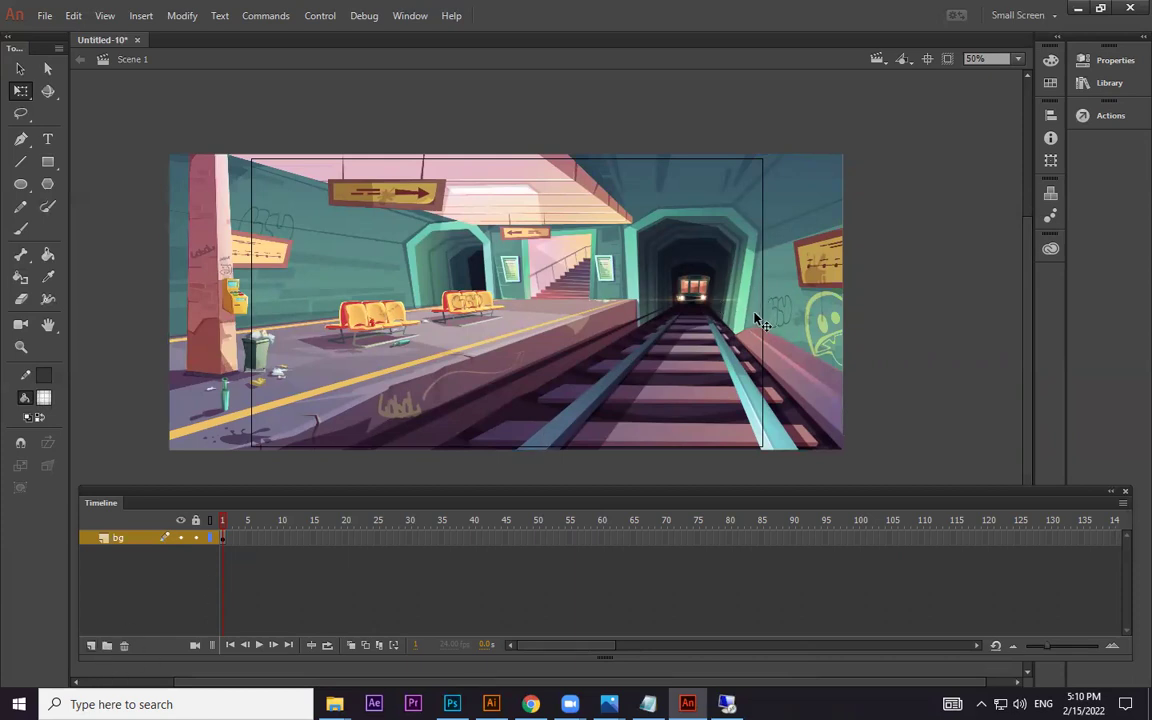
pyautogui.moveTo(760, 312); pyautogui.dragTo(754, 313)
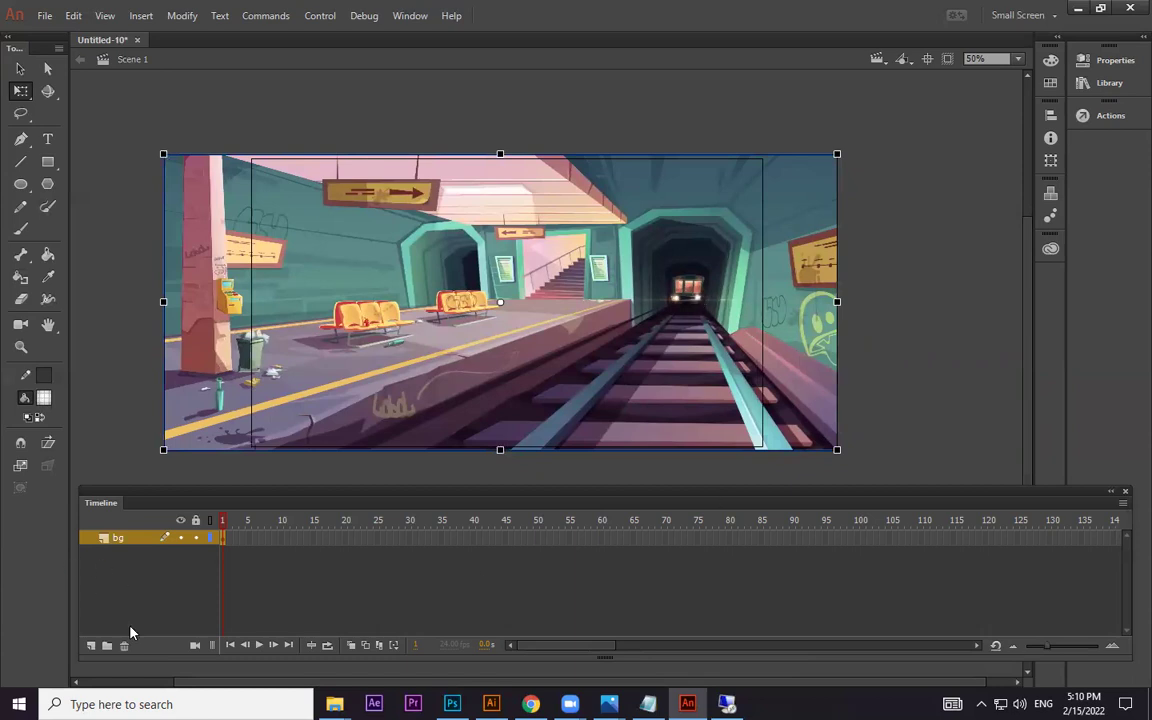
# - Add a new layer above bg and name it train front
pyautogui.click(92, 648)
pyautogui.doubleClick(120, 538)
pyautogui.write('train fi')
pyautogui.write('ont')
pyautogui.press('Return')
# - Place front-01.png on the train front layer and line it up over the background so the train sits on the tracks
pyautogui.click(1078, 12)
pyautogui.click(551, 240)
pyautogui.moveTo(706, 655); pyautogui.dragTo(603, 340)
pyautogui.moveTo(801, 378); pyautogui.dragTo(722, 289)
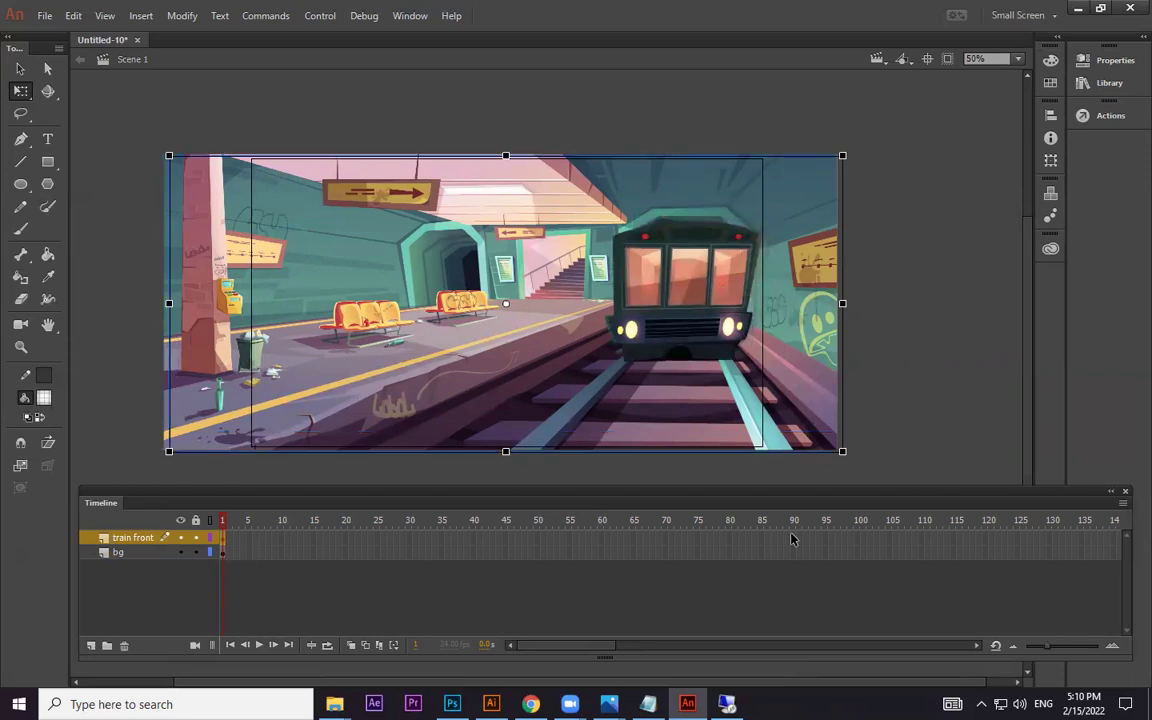
# - Extend both the train front and bg layers to frame 104
pyautogui.click(881, 538)
pyautogui.keyDown('shift'); pyautogui.click(881, 552); pyautogui.keyUp('shift')
pyautogui.press('F5')
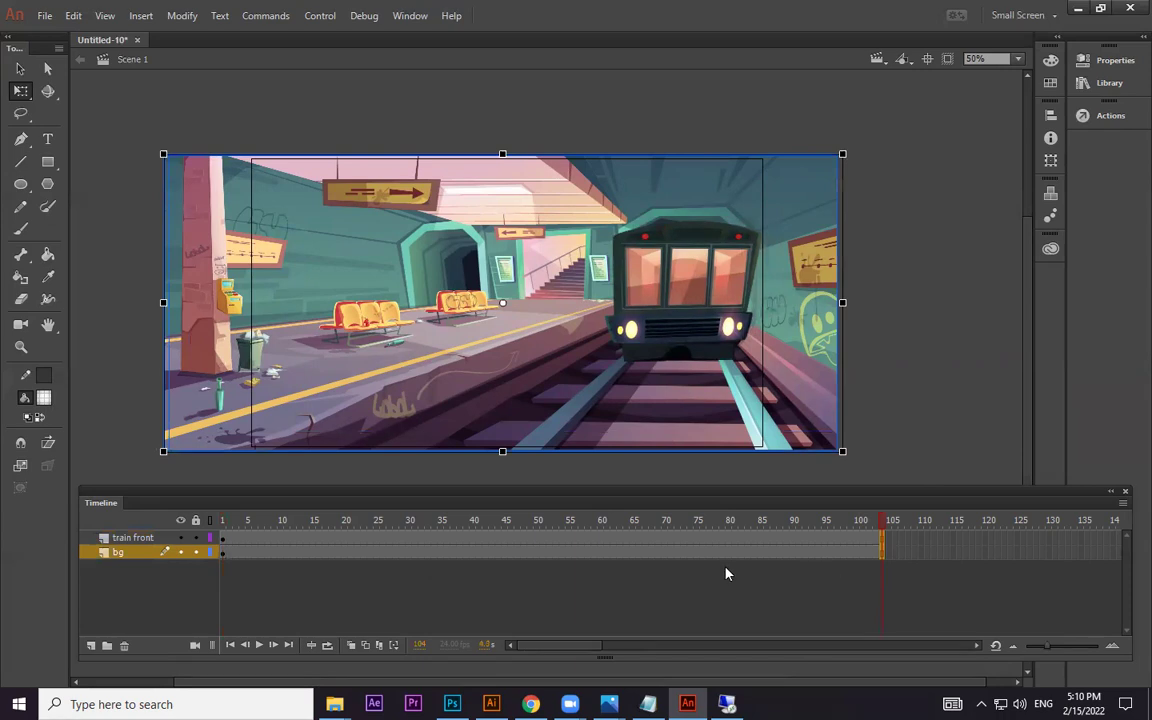
# - At frame 1, move the train image's transformation point onto the train and scale it down to fit deep inside the tunnel
pyautogui.click(718, 282)
pyautogui.moveTo(255, 537); pyautogui.dragTo(538, 533)
pyautogui.click(222, 541)
pyautogui.click(617, 292)
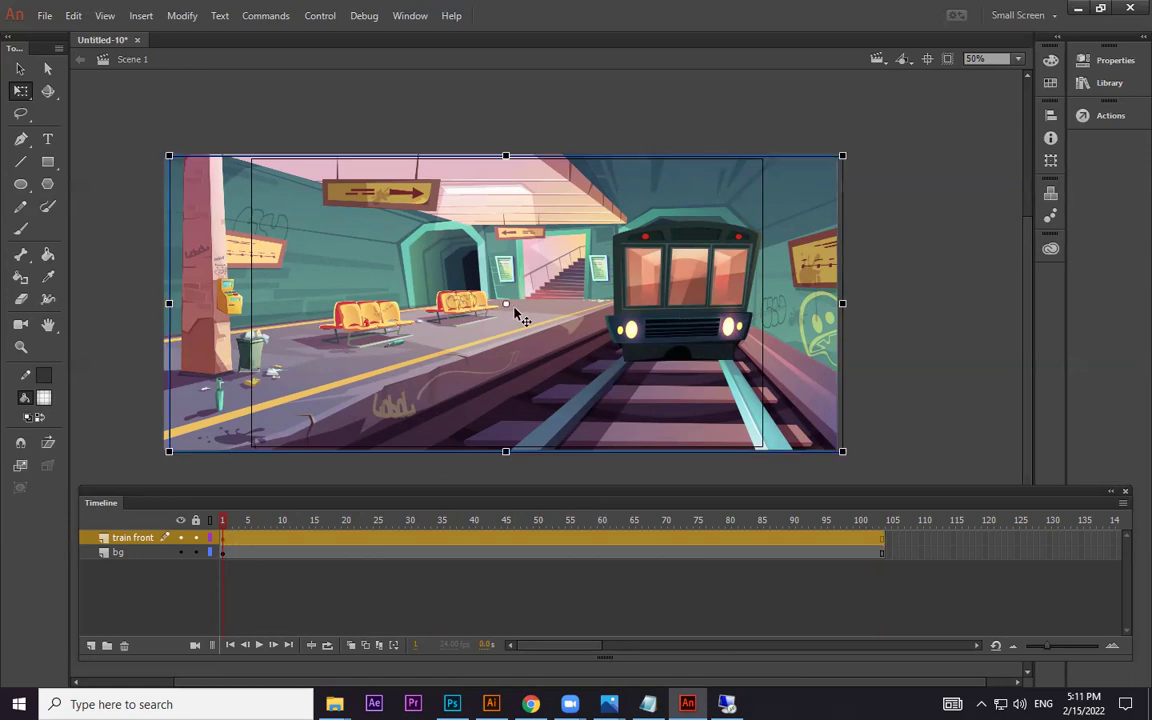
pyautogui.moveTo(505, 303); pyautogui.dragTo(647, 300)
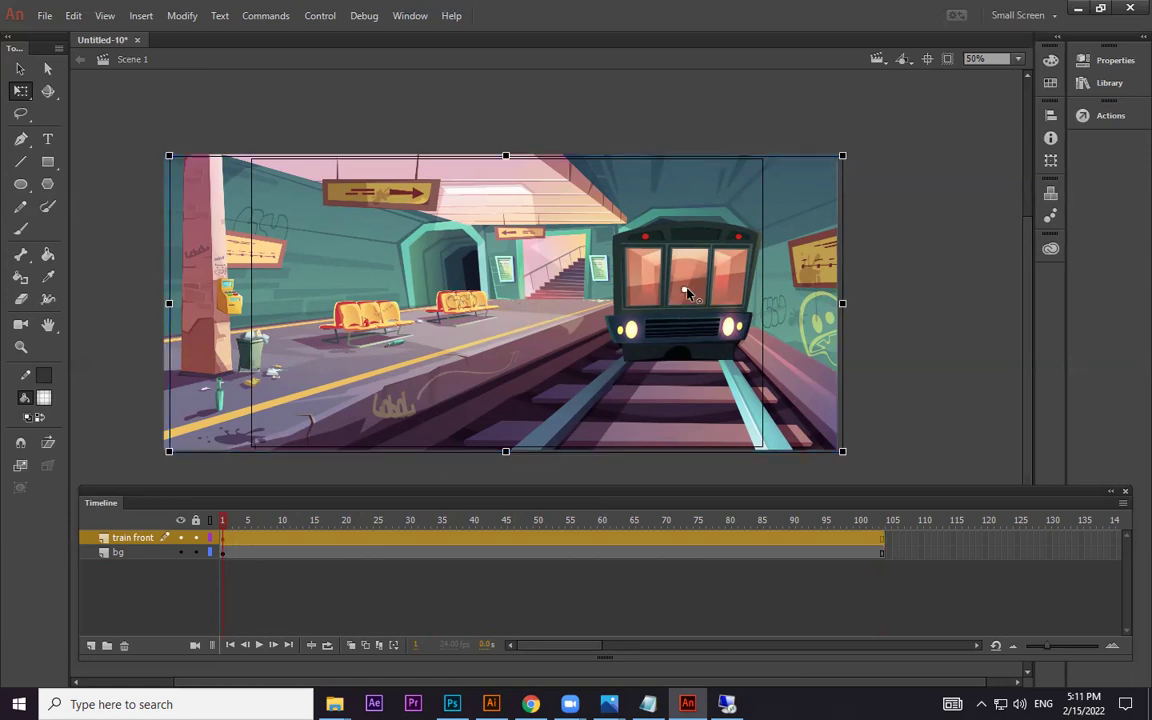
pyautogui.moveTo(842, 156); pyautogui.dragTo(733, 255)
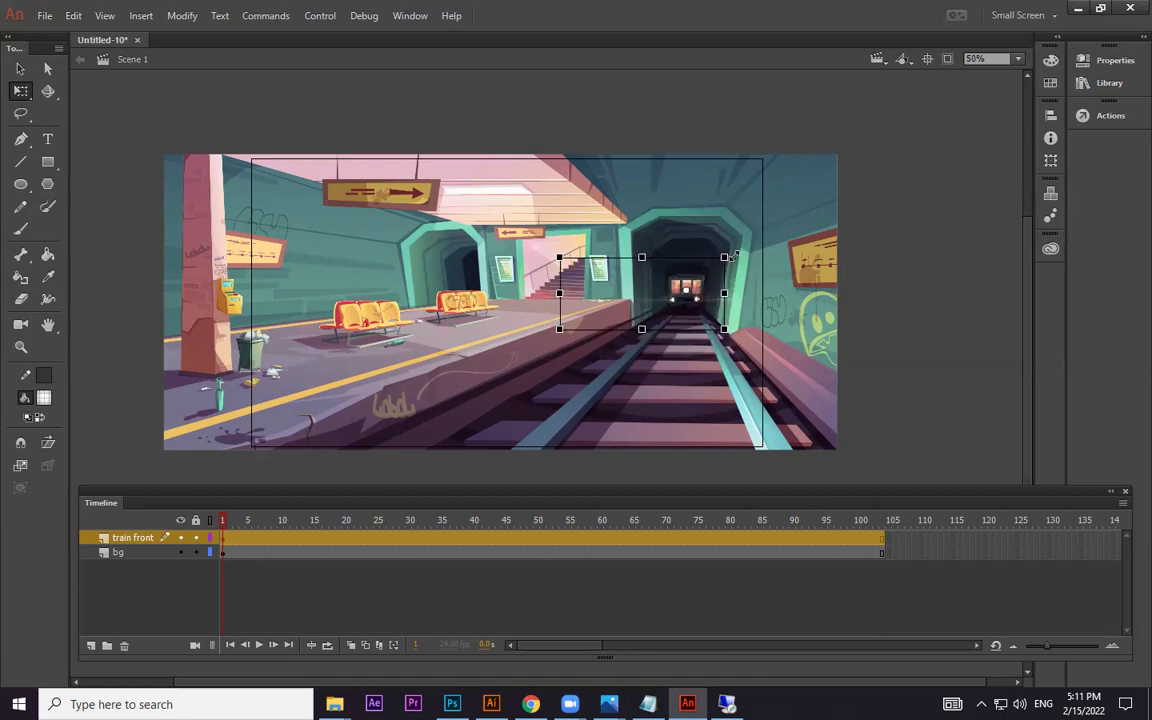
# - Insert a keyframe at frame 102 of the train front layer and create a classic tween leading up to it
pyautogui.click(868, 540)
pyautogui.rightClick(824, 548)
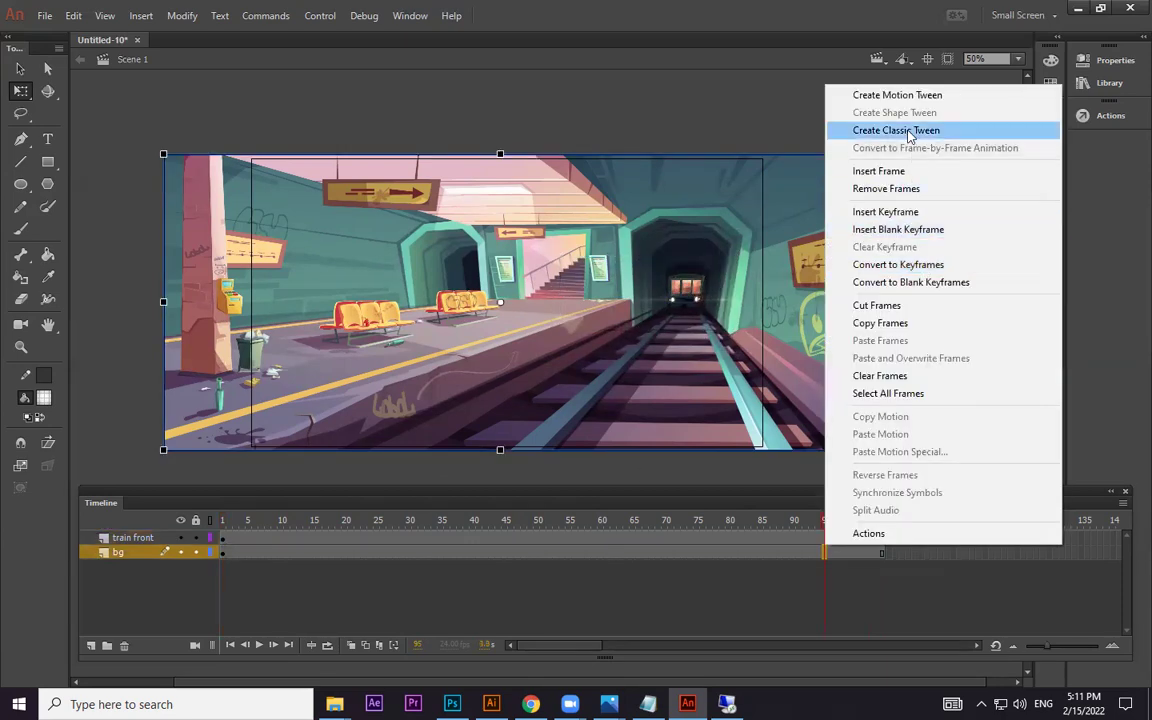
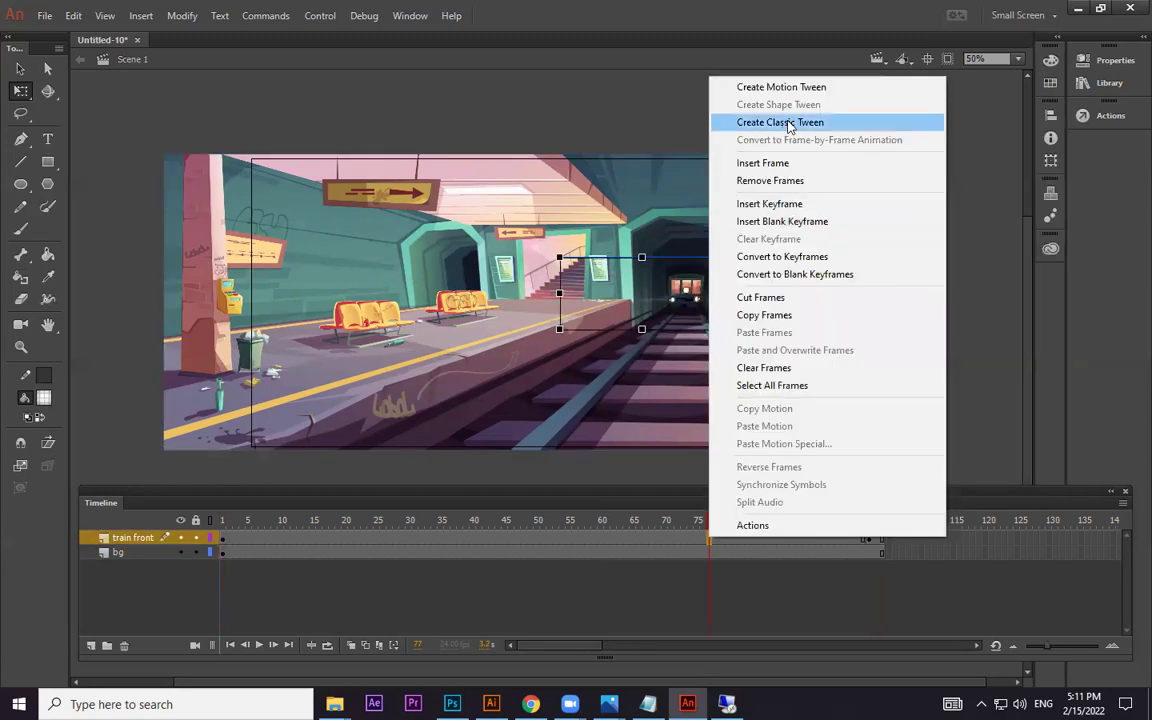
pyautogui.click(783, 123)
pyautogui.press('Return')
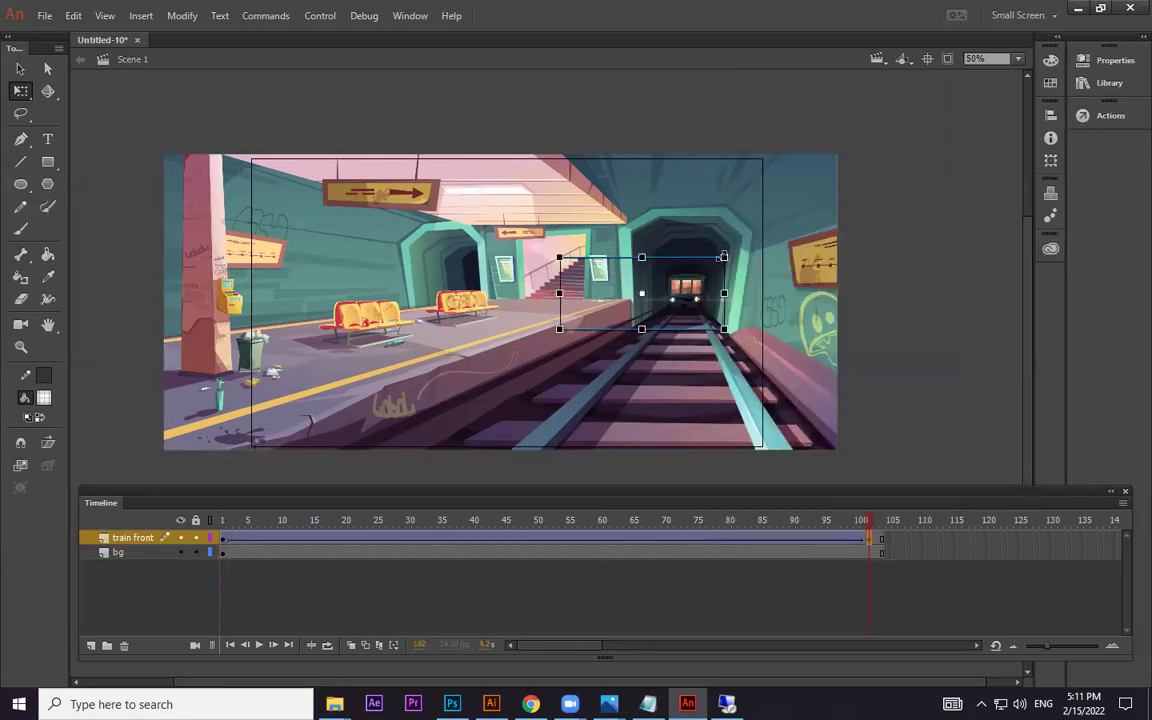
# - At frame 102, move the transformation point onto the train and enlarge the train until it nearly fills the tunnel side's height
pyautogui.moveTo(722, 257)
pyautogui.mouseDown()
pyautogui.moveTo(748, 244)
pyautogui.moveTo(722, 257)
pyautogui.mouseUp()
pyautogui.moveTo(655, 299); pyautogui.dragTo(690, 303)
pyautogui.moveTo(724, 257); pyautogui.dragTo(1040, 42)
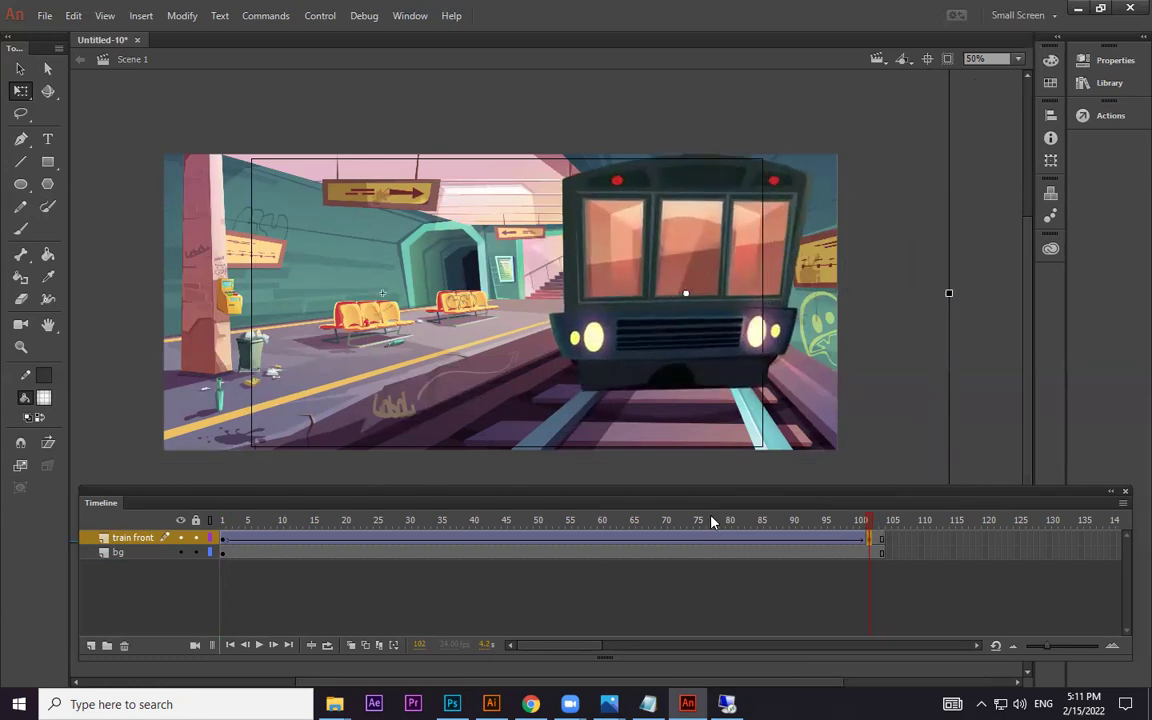
# - Move the small train's transformation point onto the train at frame 1 and scrub the timeline to check the approach
pyautogui.hotkey('shift', ',')
pyautogui.click(98, 565)
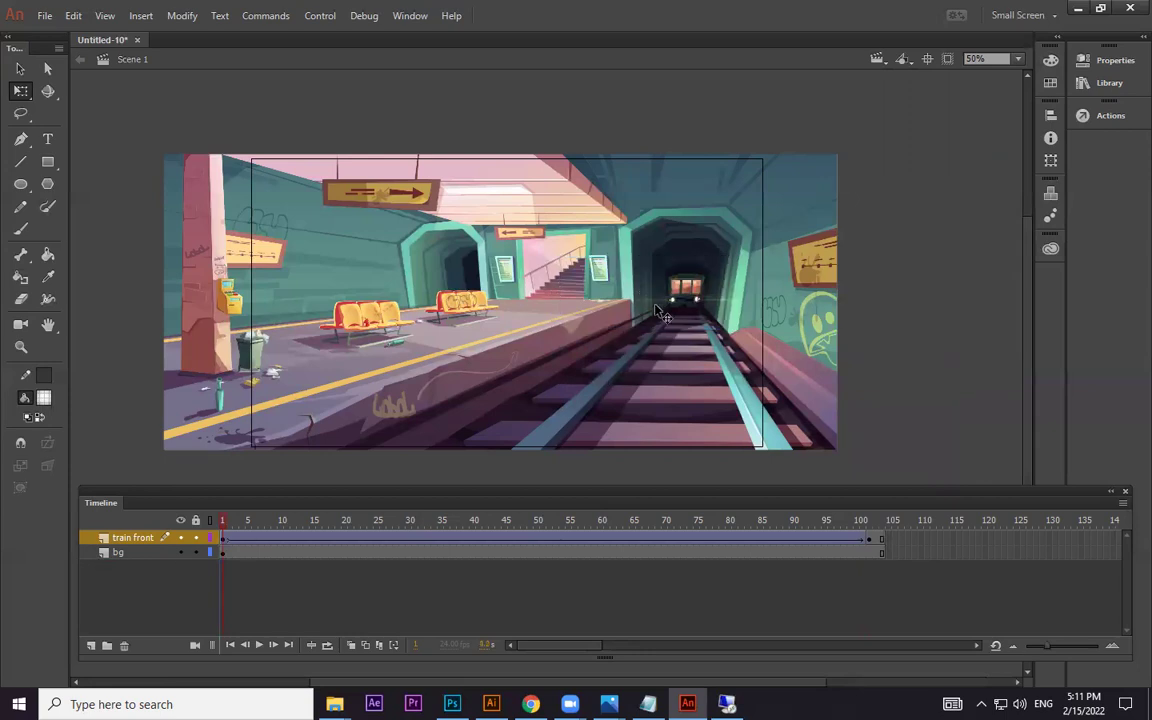
pyautogui.click(612, 272)
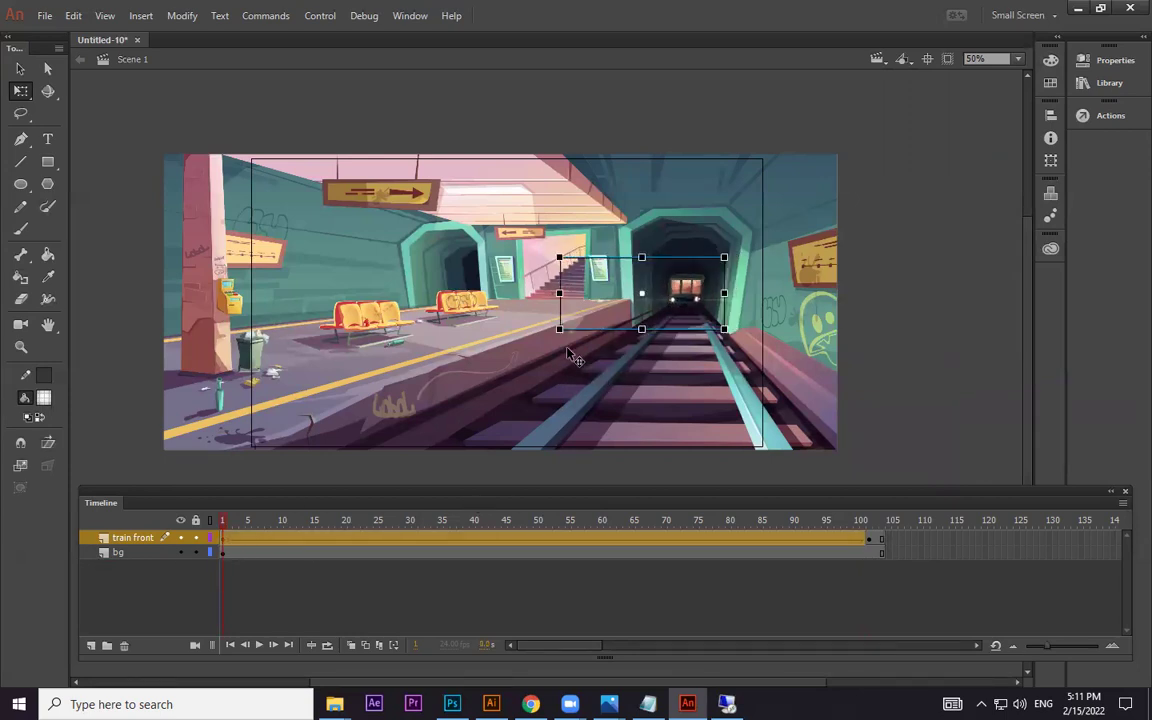
pyautogui.moveTo(649, 297); pyautogui.dragTo(689, 296)
pyautogui.doubleClick(689, 296)
pyautogui.moveTo(239, 527); pyautogui.dragTo(826, 521)
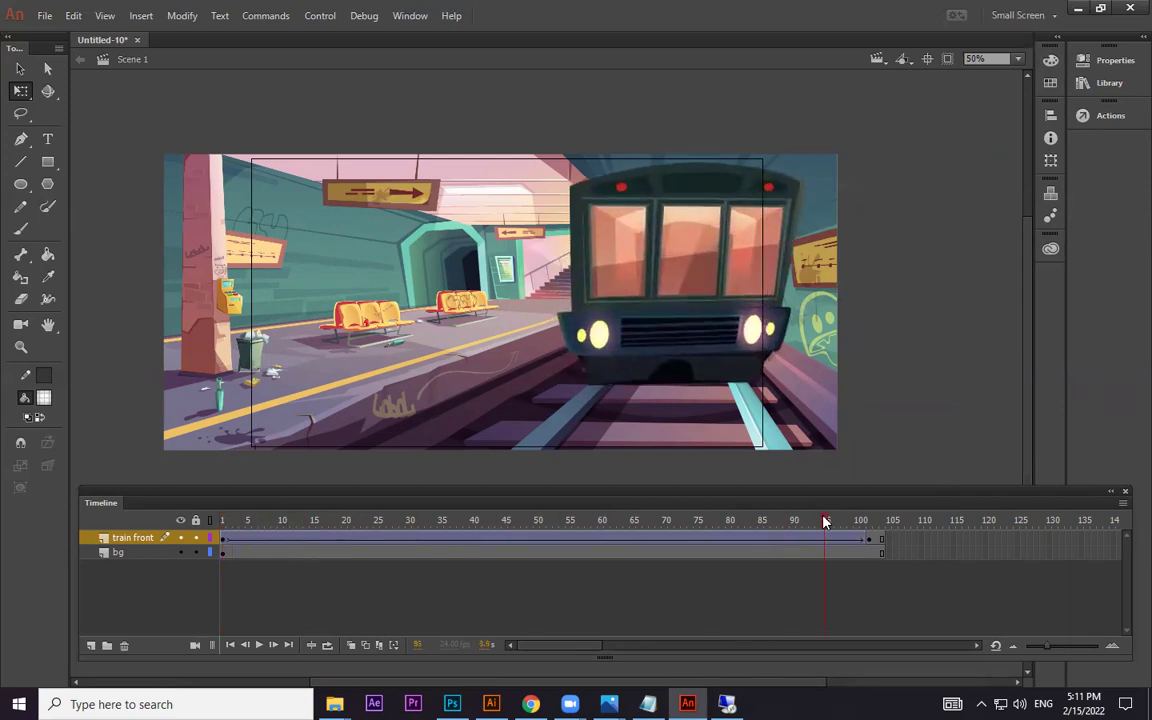
# - Clear the train front layer's tween and frames, keeping only the keyframe at frame 1
pyautogui.click(897, 541)
pyautogui.click(226, 540)
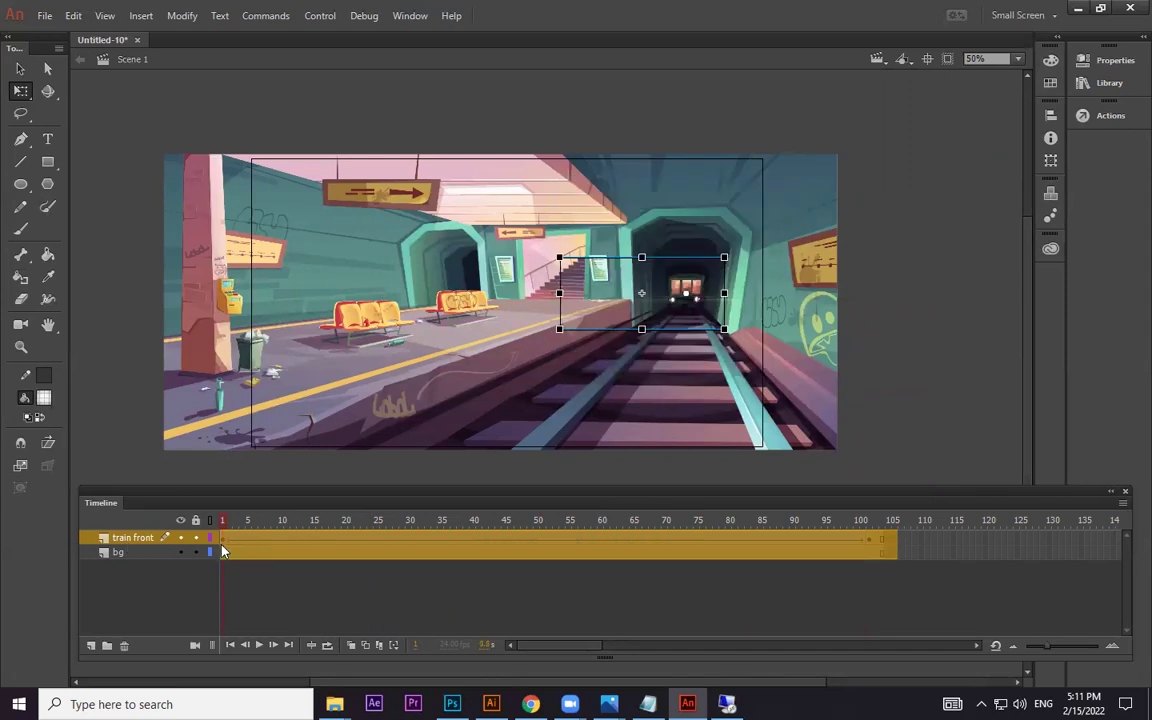
pyautogui.rightClick(228, 540)
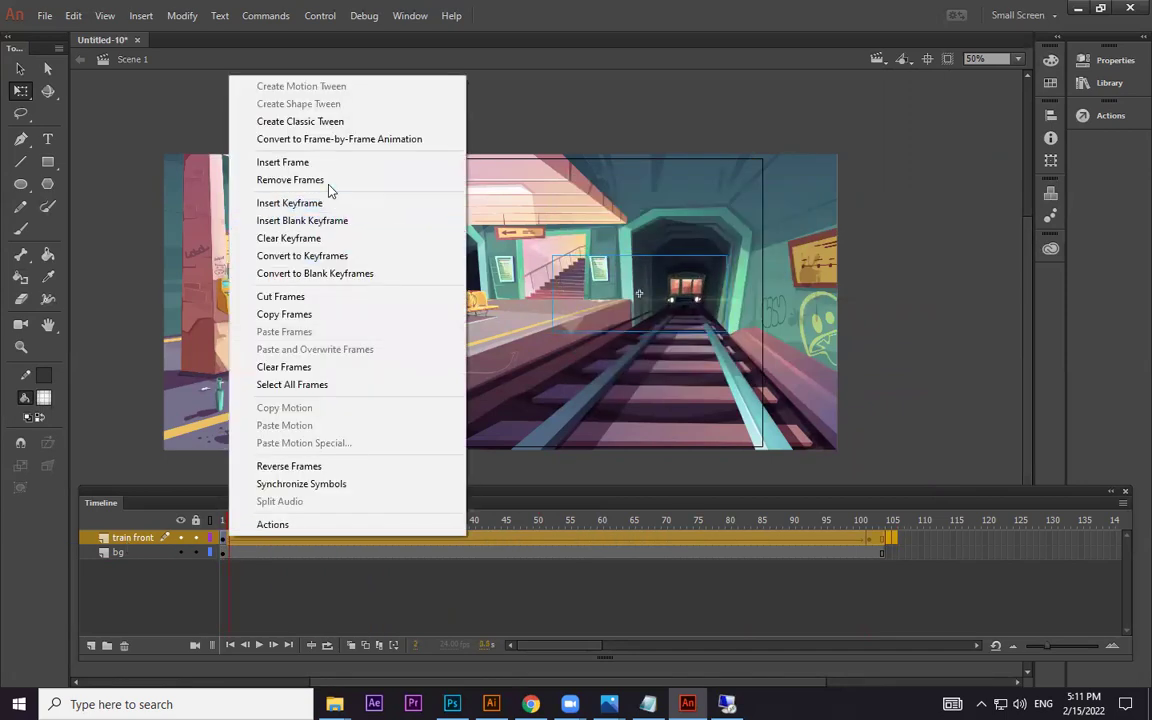
pyautogui.click(310, 255)
pyautogui.click(226, 537)
pyautogui.rightClick(224, 537)
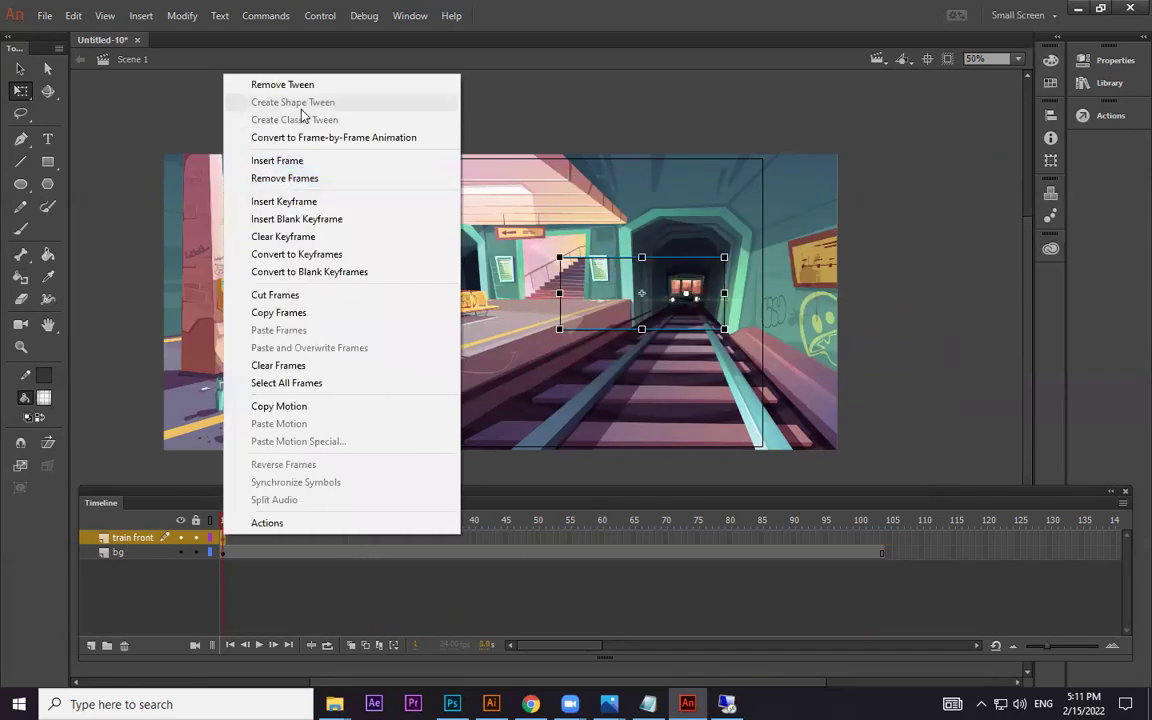
pyautogui.click(270, 84)
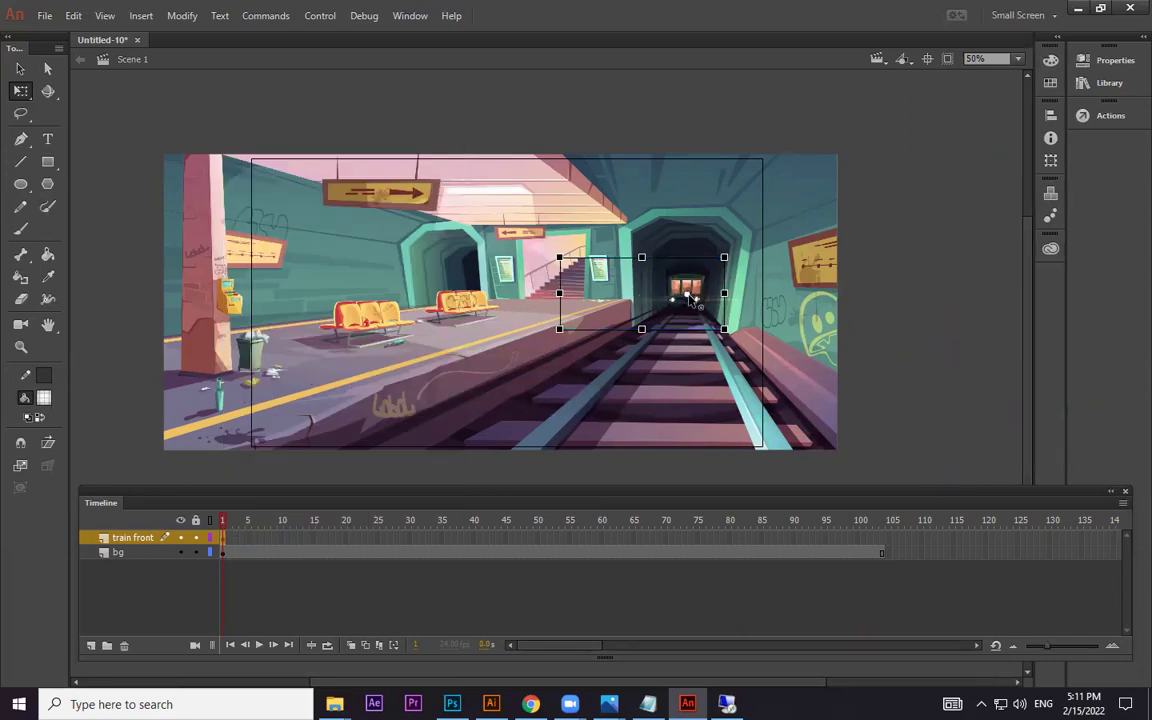
# - Create a classic tween on the train front layer from frame 1 with an end keyframe at frame 97
pyautogui.rightClick(221, 541)
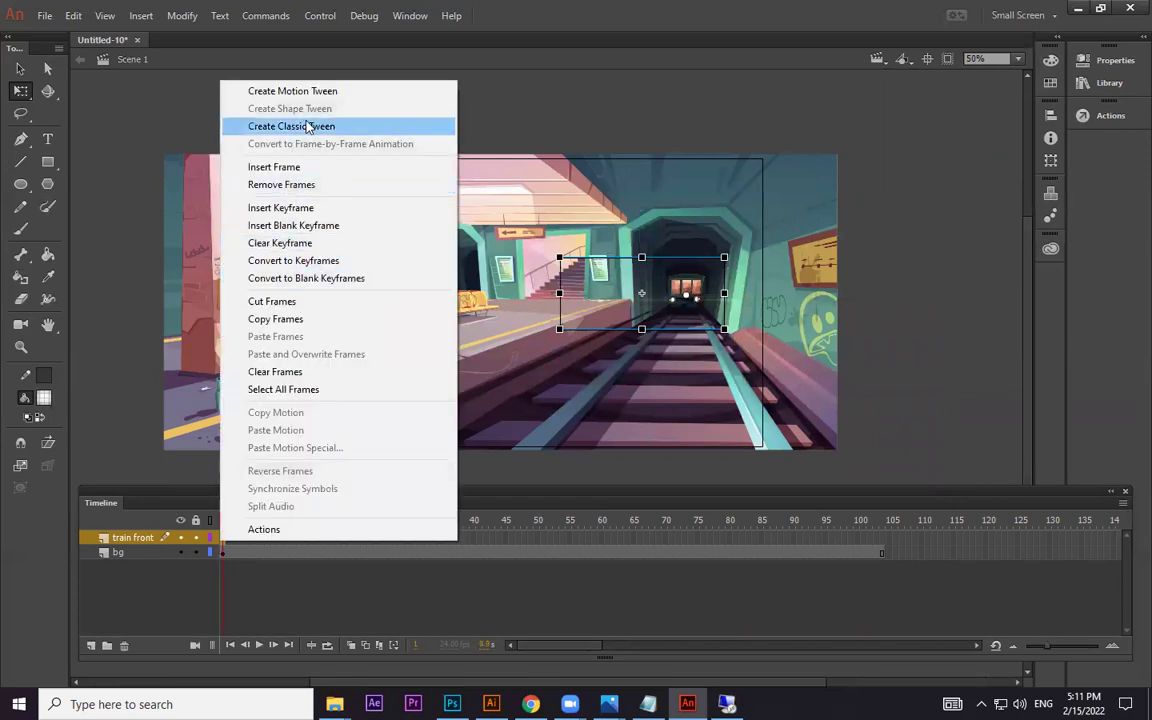
pyautogui.click(309, 127)
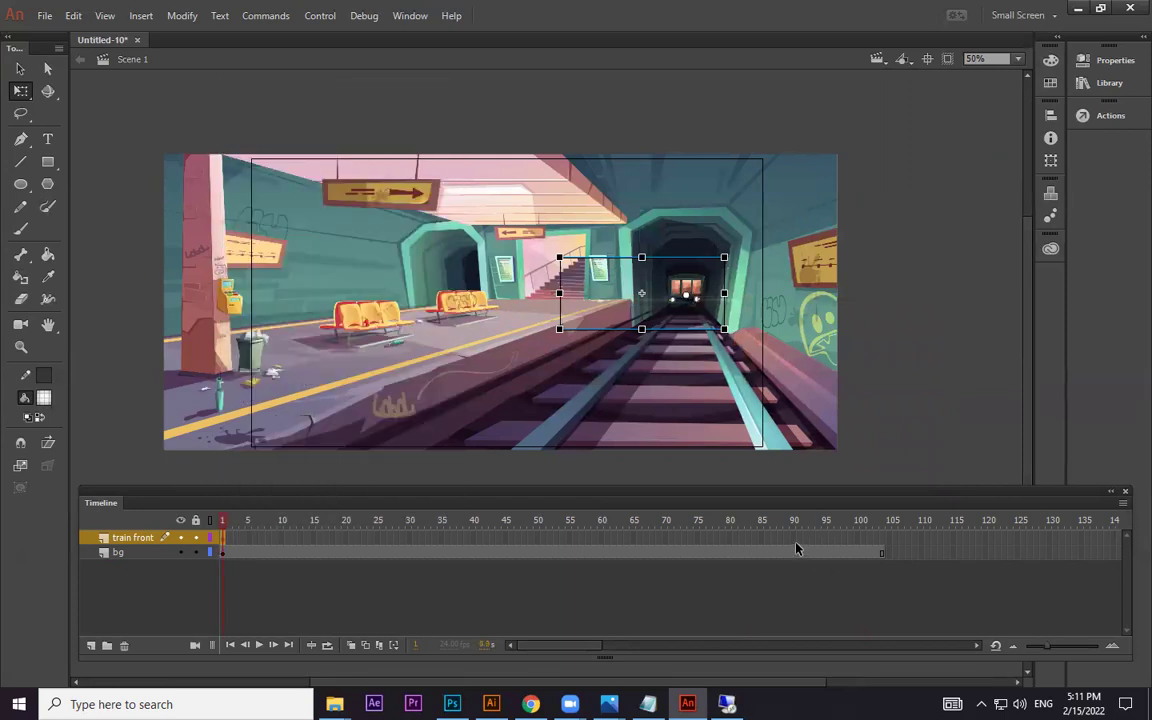
pyautogui.click(837, 540)
pyautogui.press('F6')
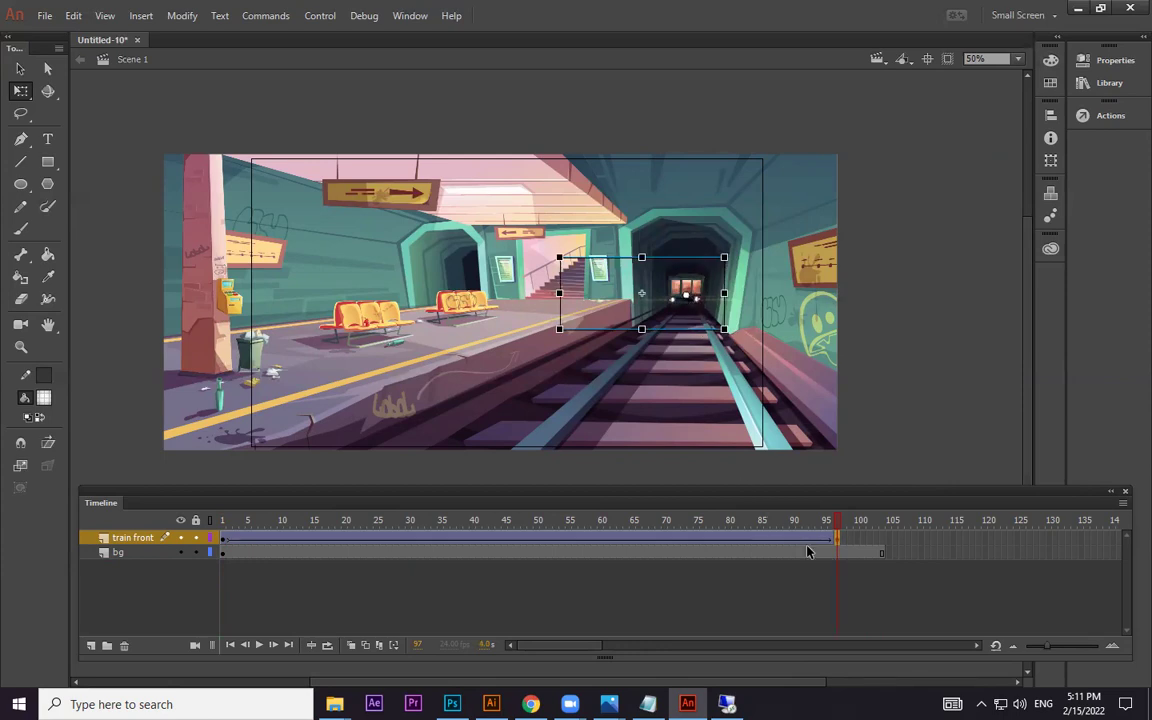
# - Enlarge the train at frame 97 so it looks close to the viewer, and scrub back to frame 1 to check the motion
pyautogui.moveTo(726, 257); pyautogui.dragTo(990, 44)
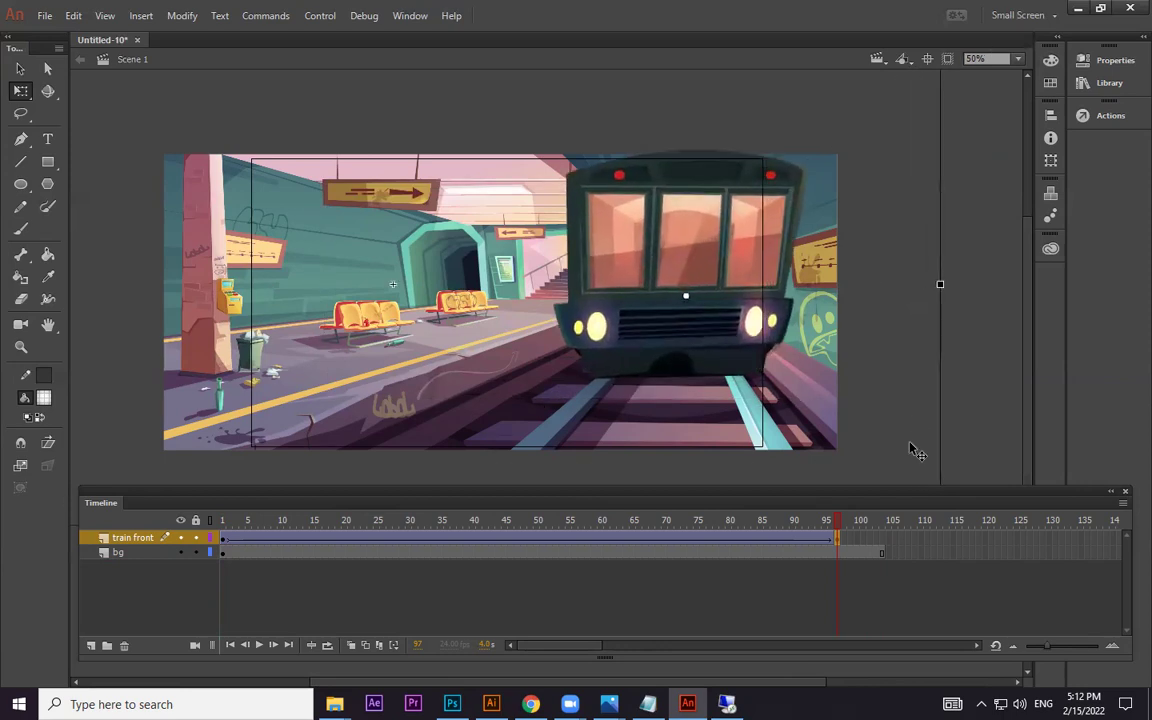
pyautogui.moveTo(838, 520); pyautogui.dragTo(165, 566)
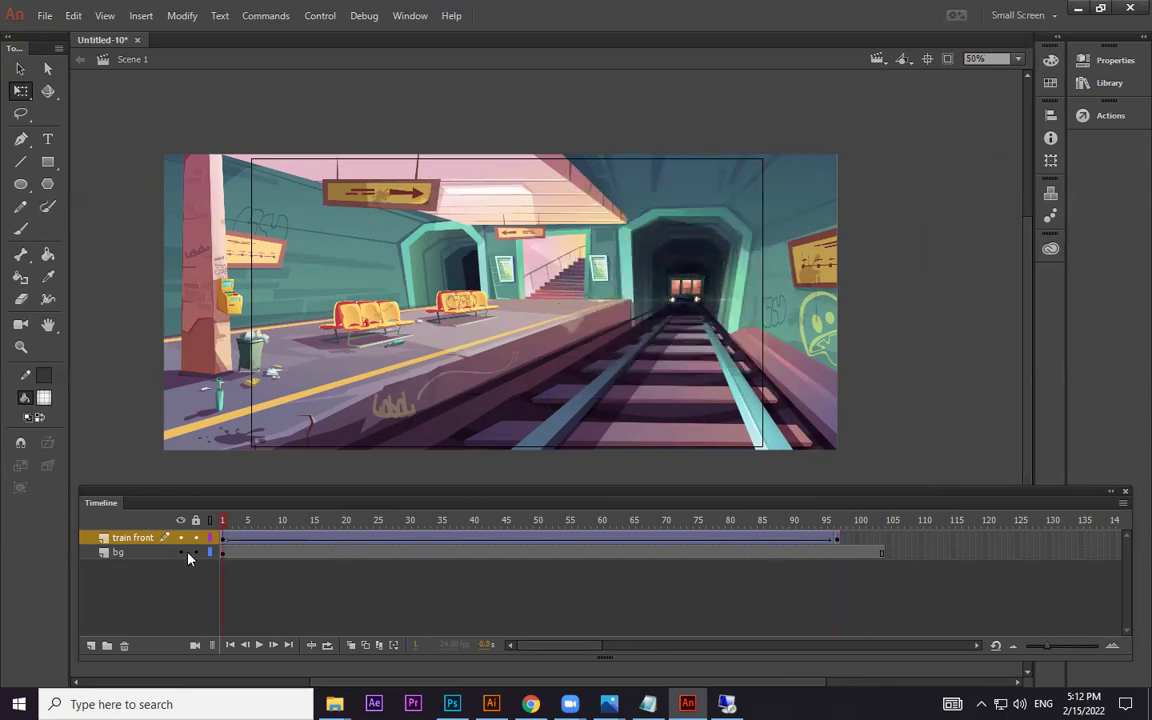
# - Play back the train front's approach, view the tween's settings and preview the animation as a test movie
pyautogui.press('Return')
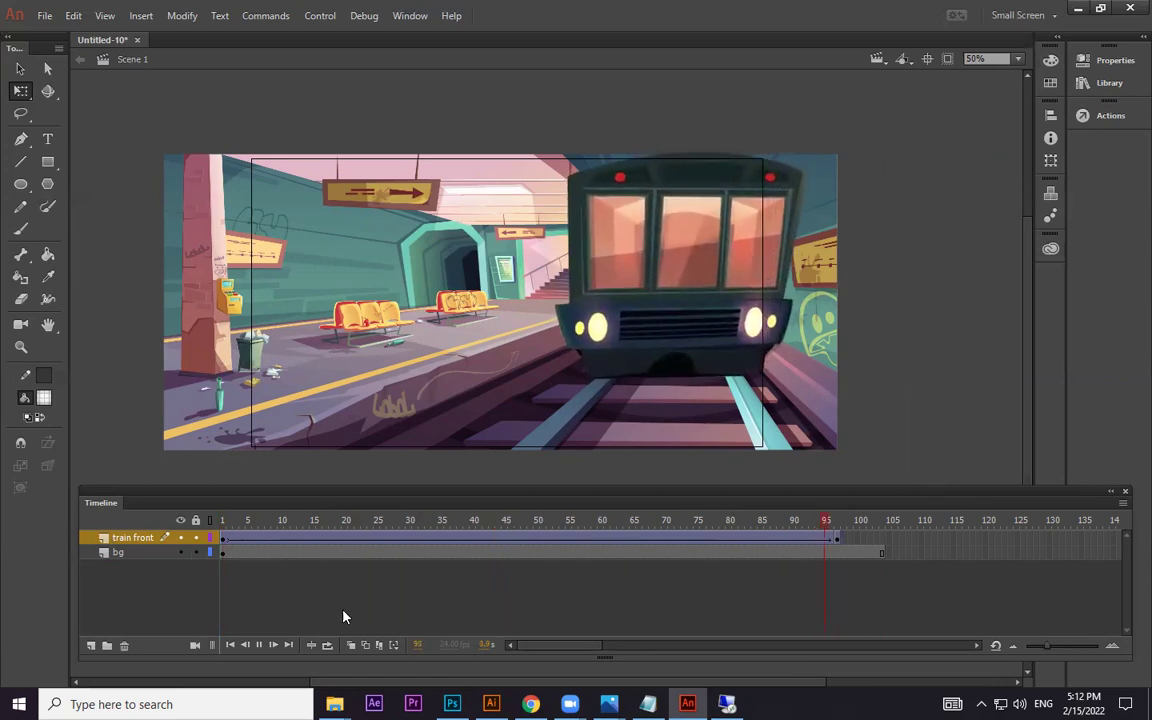
pyautogui.click(560, 541)
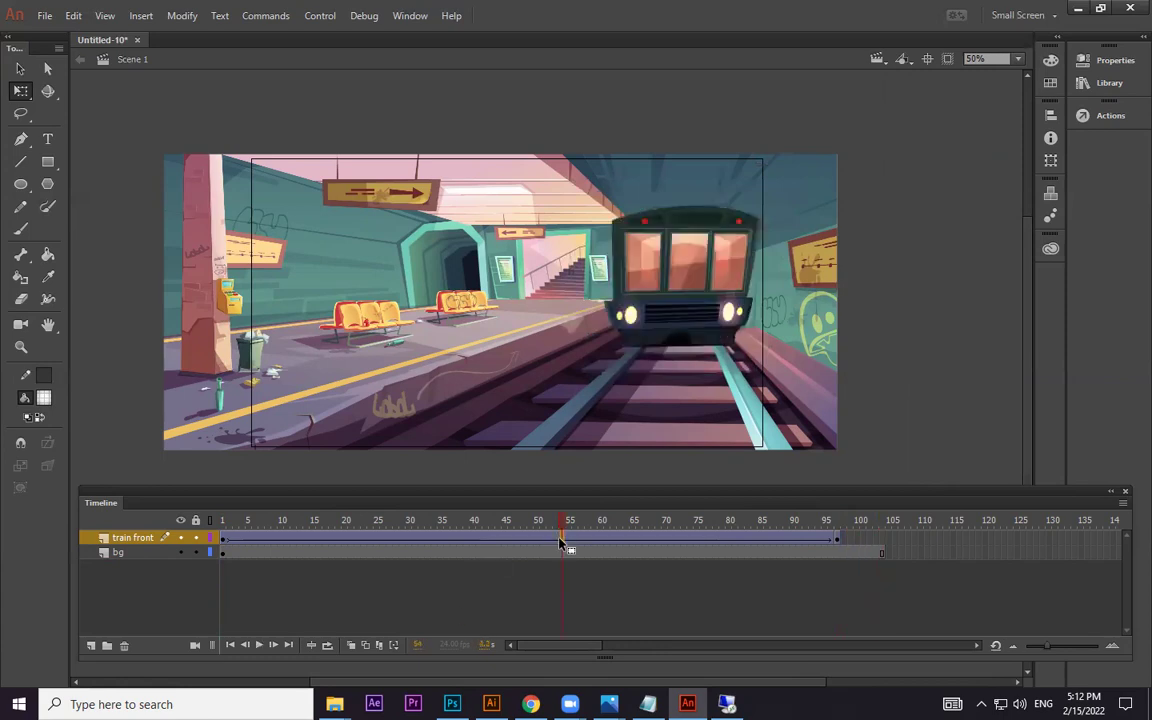
pyautogui.click(1115, 60)
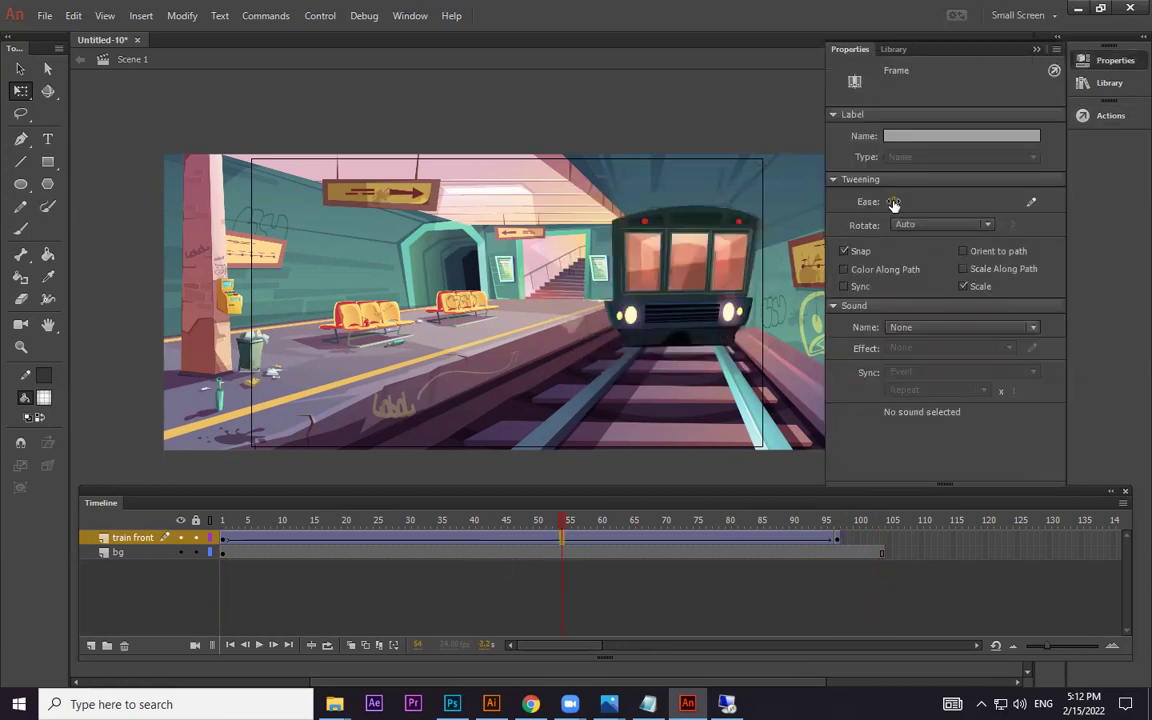
pyautogui.click(1037, 50)
pyautogui.hotkey('ctrl', 'Return')
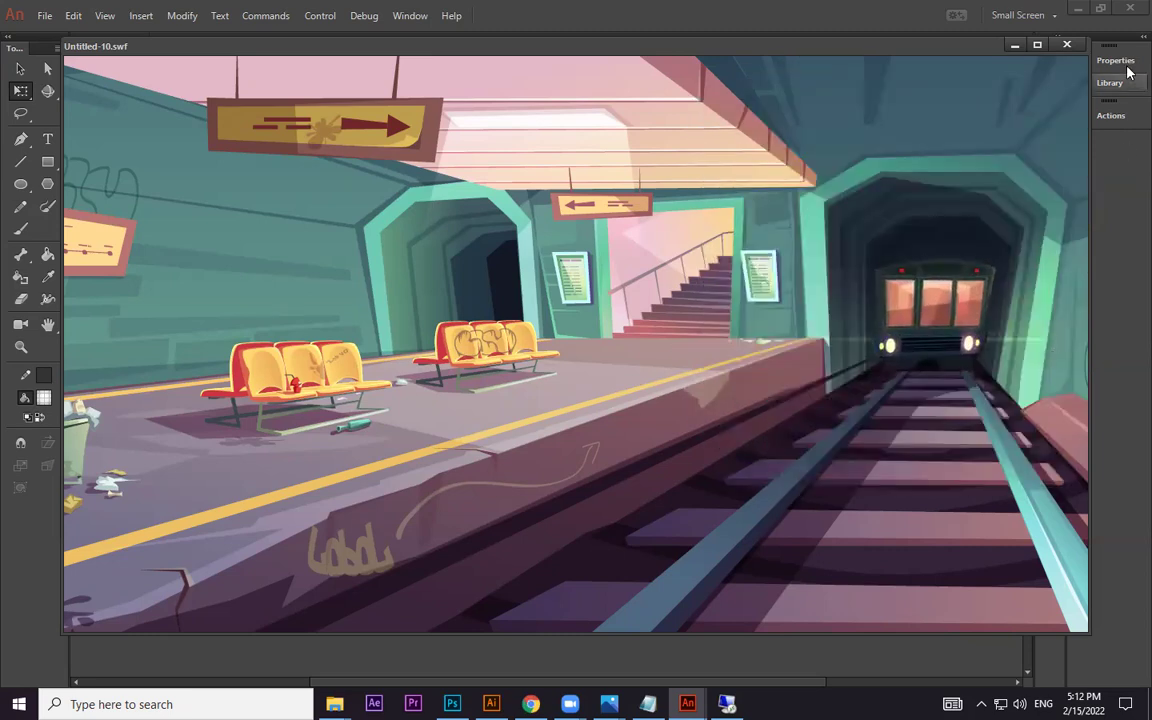
pyautogui.click(1066, 44)
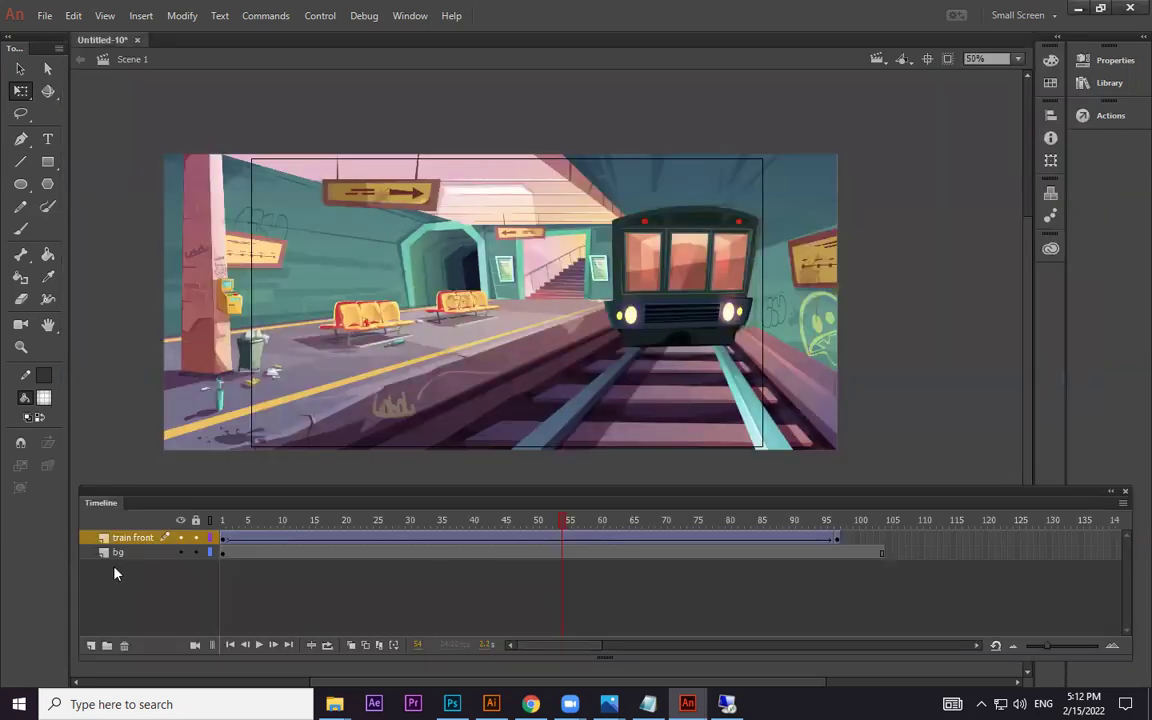
# - Add a new layer above train front at frame 1 and import trn-01.png, placing the side-view train beside the platform
pyautogui.click(228, 527)
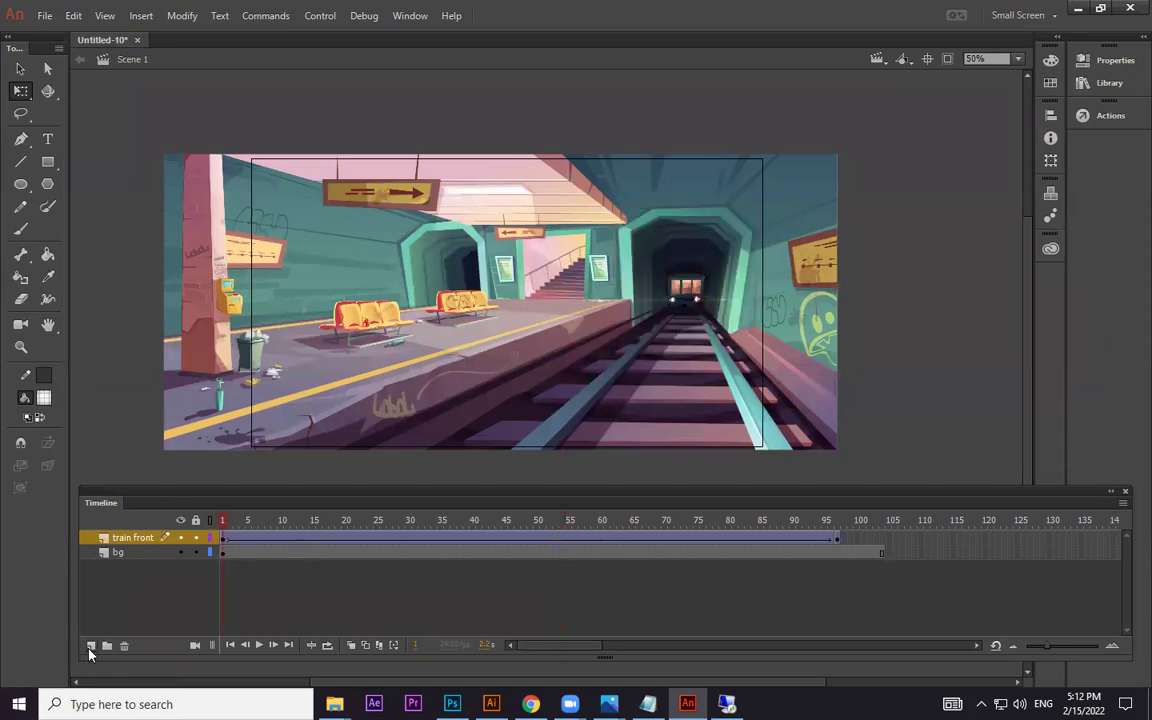
pyautogui.click(91, 645)
pyautogui.click(1078, 10)
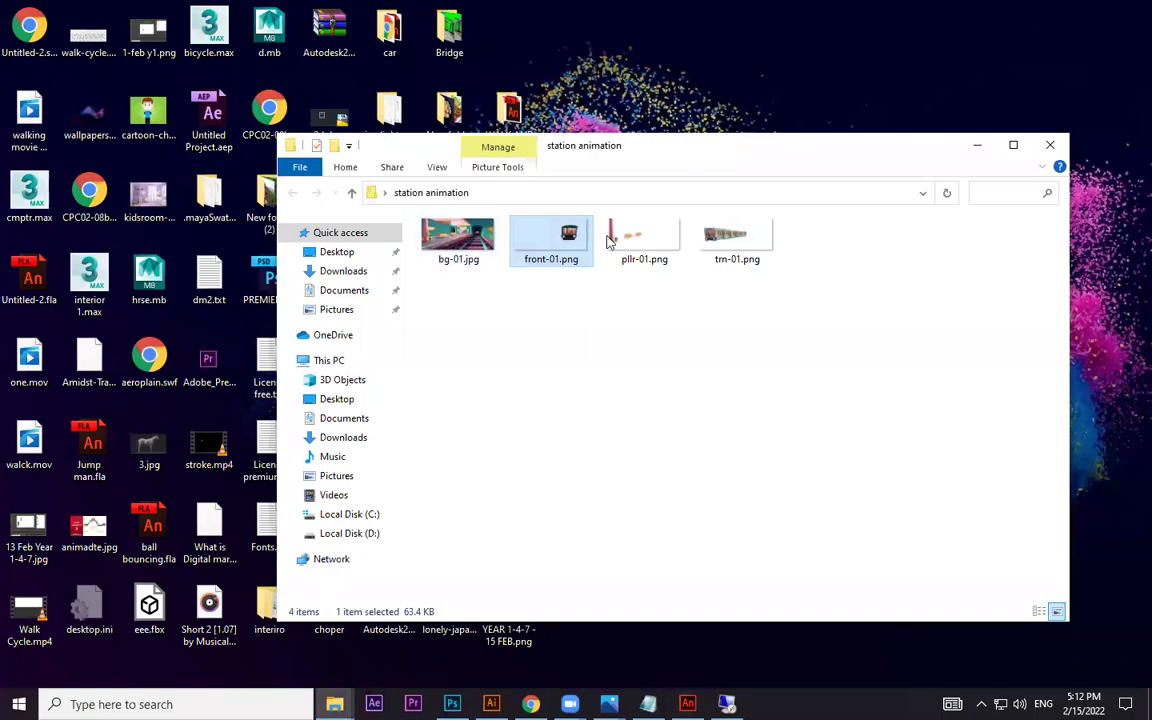
pyautogui.moveTo(722, 222); pyautogui.dragTo(432, 326)
pyautogui.moveTo(505, 378); pyautogui.dragTo(372, 244)
pyautogui.moveTo(425, 283); pyautogui.dragTo(428, 283)
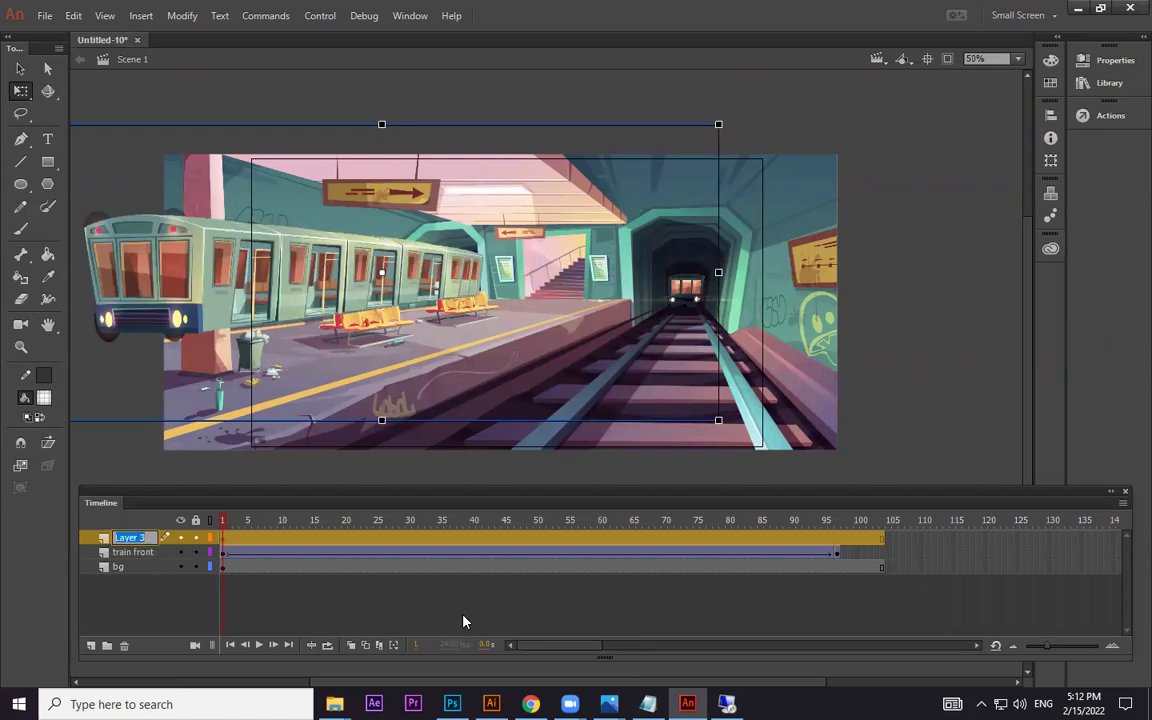
# - Name the new layer "train side view"
pyautogui.write('train side view')
pyautogui.press('Return')
pyautogui.click(172, 594)
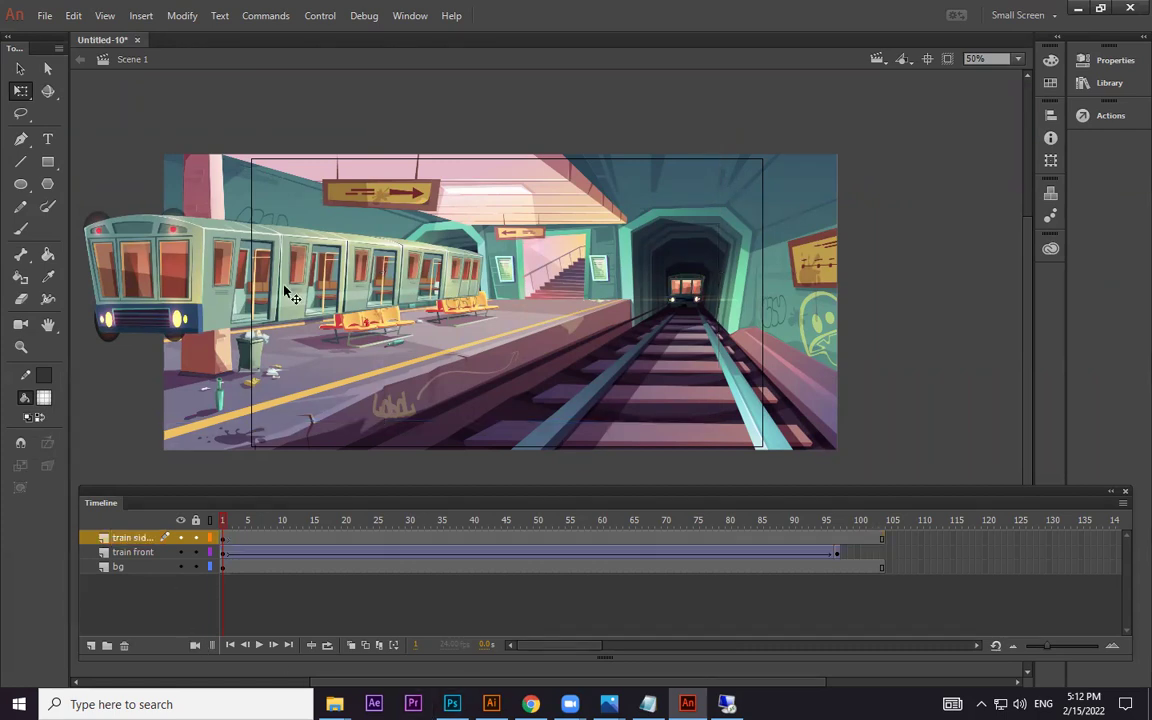
# - Add another layer above the side-view train and name it for the chairs and pillar
pyautogui.click(92, 645)
pyautogui.doubleClick(130, 537)
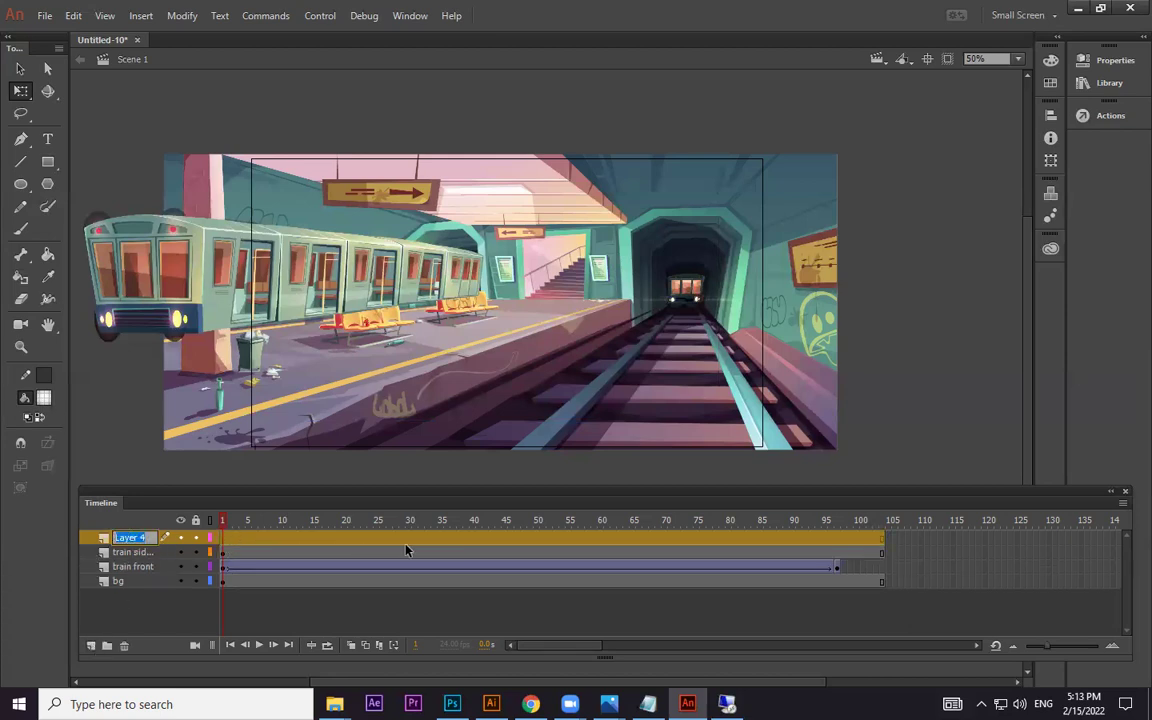
pyautogui.write('c')
pyautogui.click(192, 615)
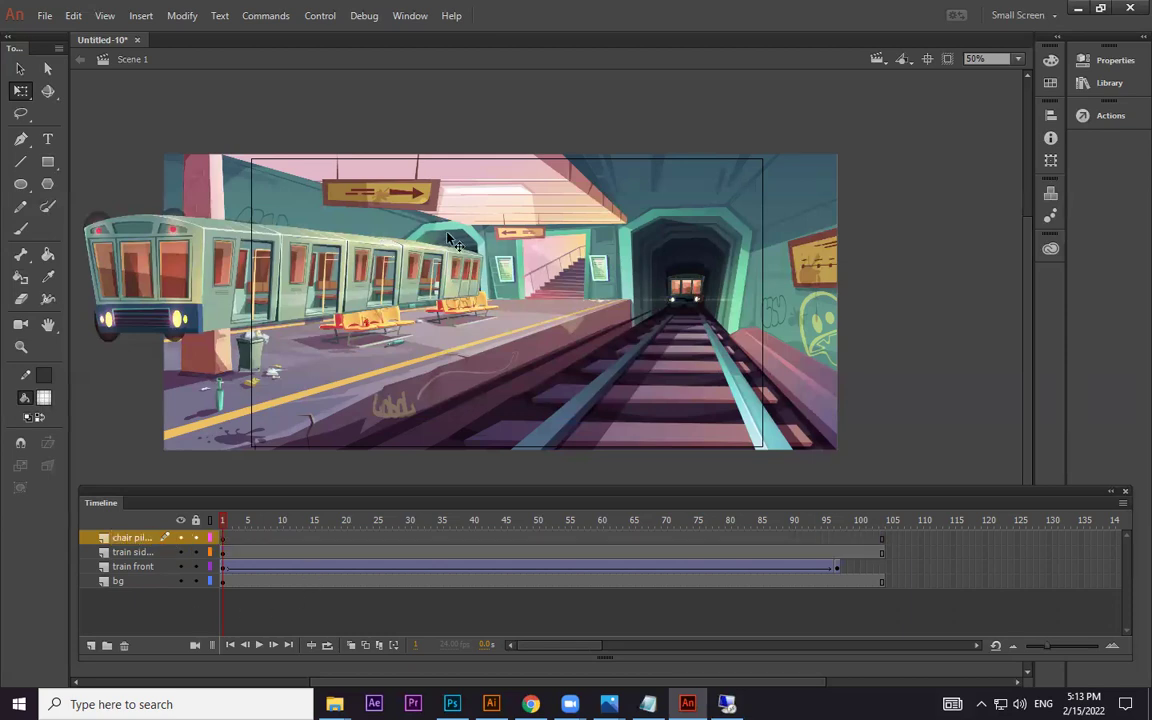
# - Import pllr-01.png, align its pillar and chairs with those in the background, and lock the layer
pyautogui.click(1078, 8)
pyautogui.click(651, 243)
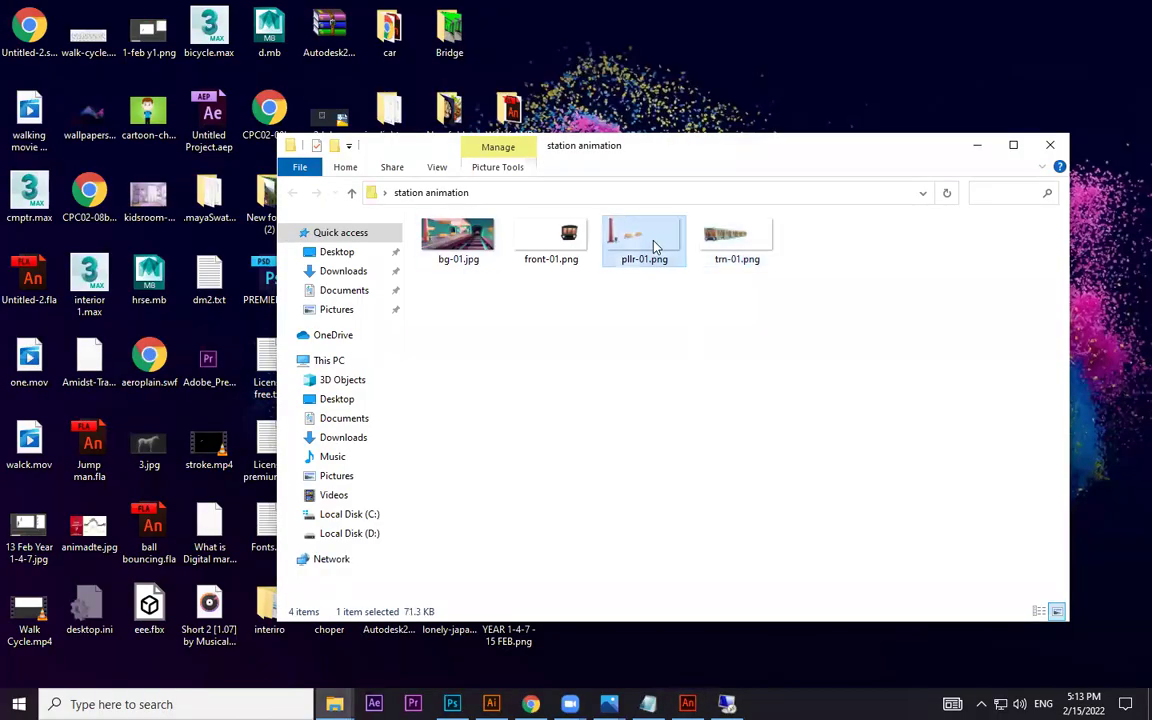
pyautogui.moveTo(651, 243); pyautogui.dragTo(400, 380)
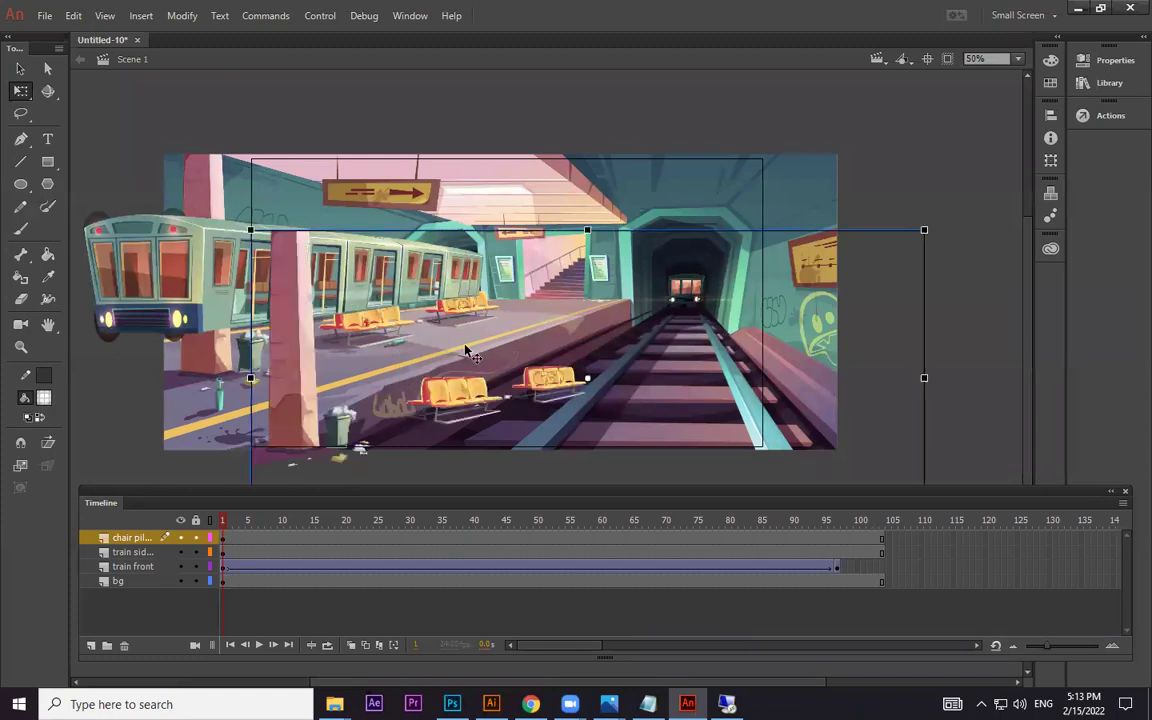
pyautogui.moveTo(598, 319); pyautogui.dragTo(542, 262)
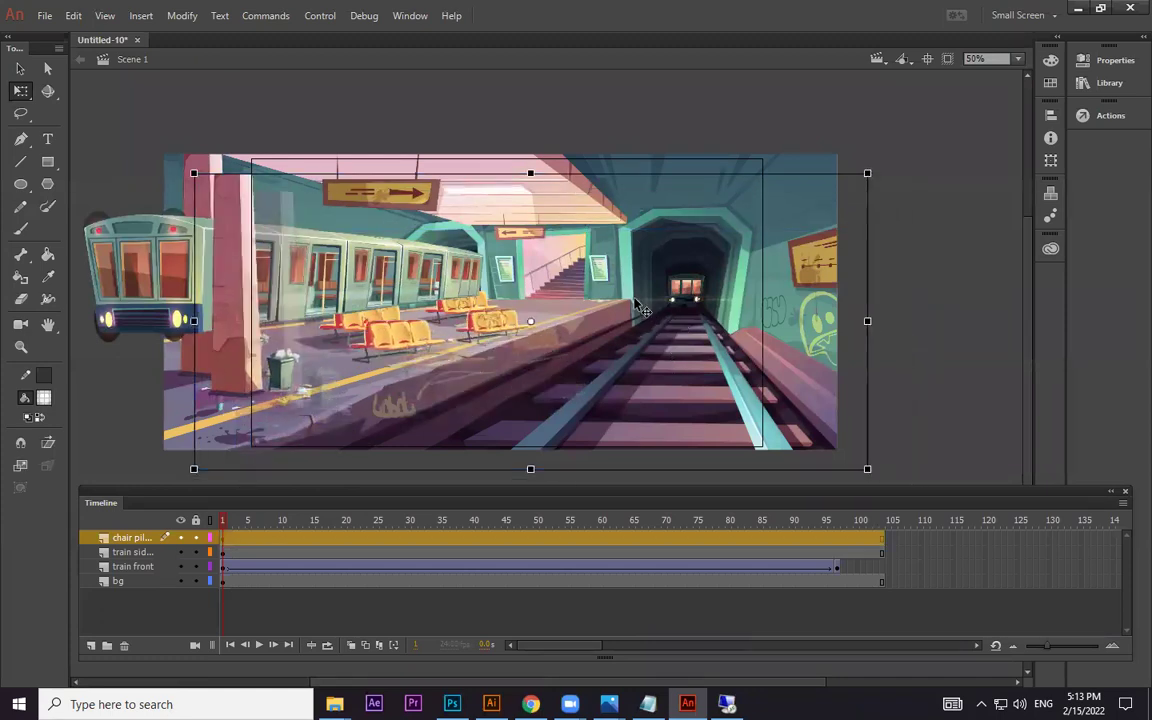
pyautogui.moveTo(635, 305); pyautogui.dragTo(606, 285)
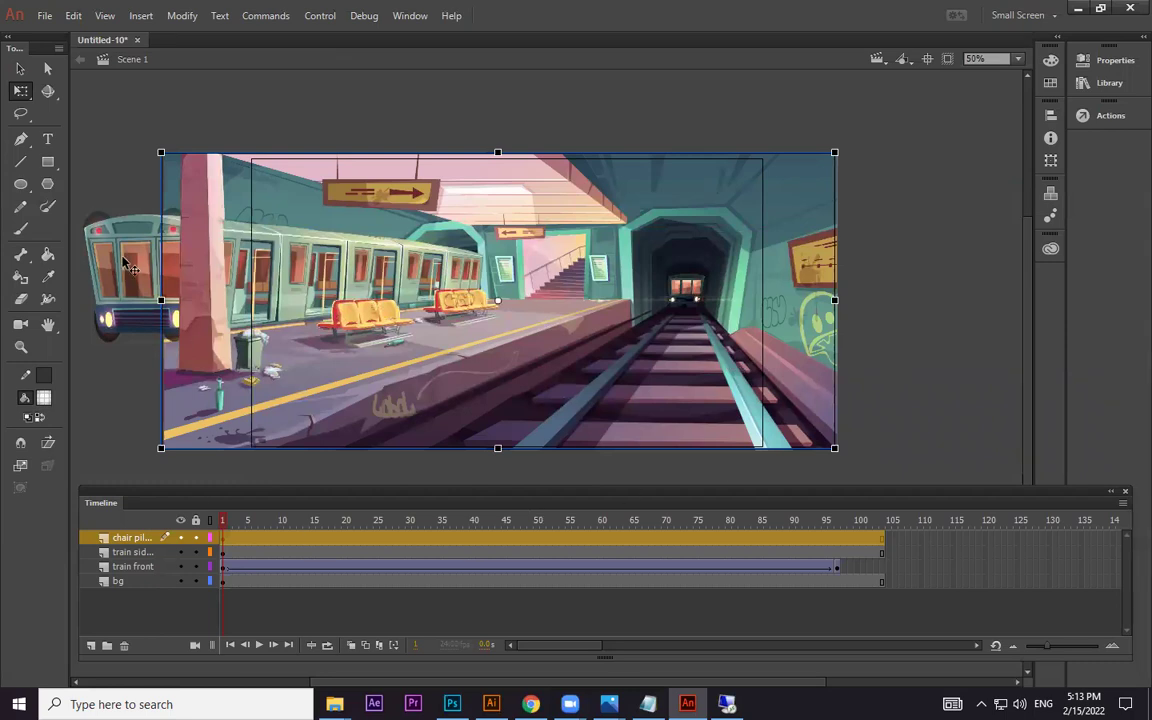
pyautogui.click(196, 540)
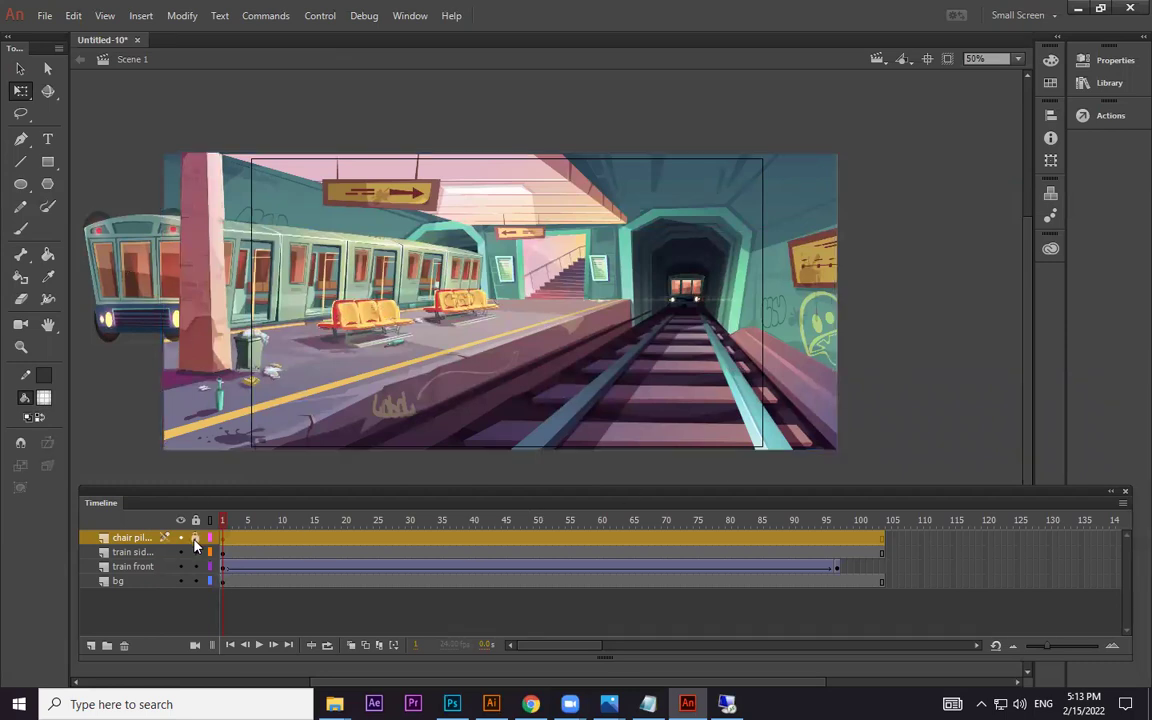
# - Nudge the side-view train slightly right and down so it sits behind the pillar and chairs
pyautogui.click(390, 335)
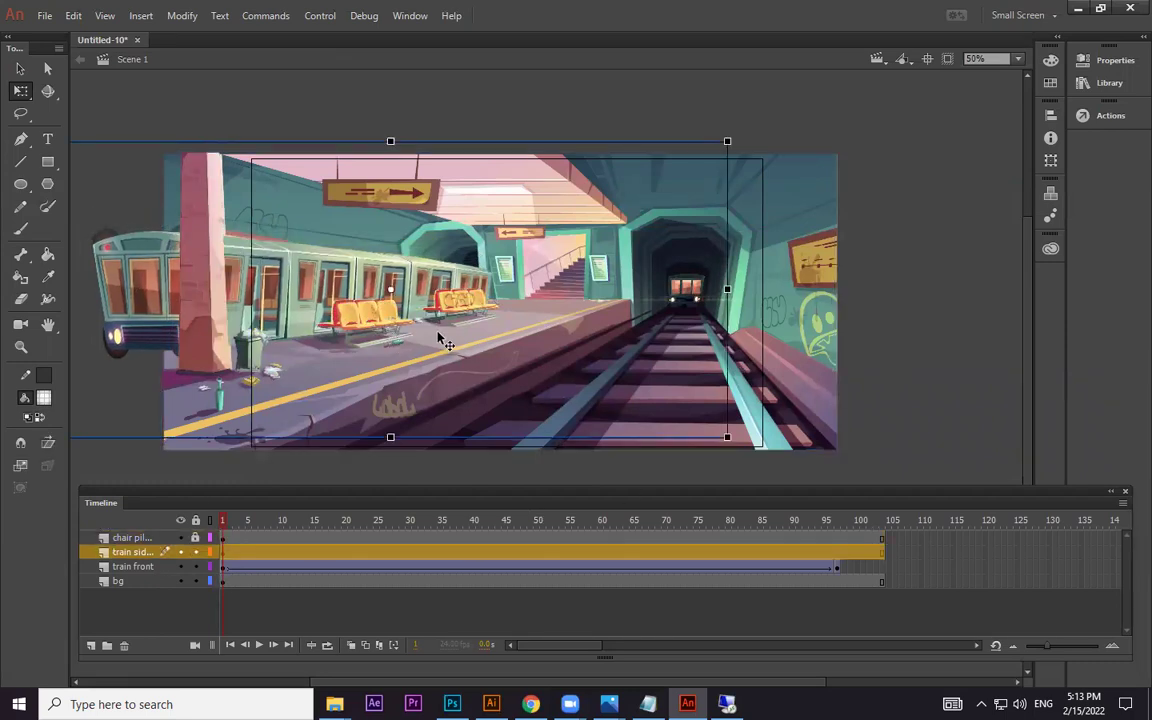
pyautogui.moveTo(437, 334); pyautogui.dragTo(557, 252)
pyautogui.hotkey('ctrl', 'z')
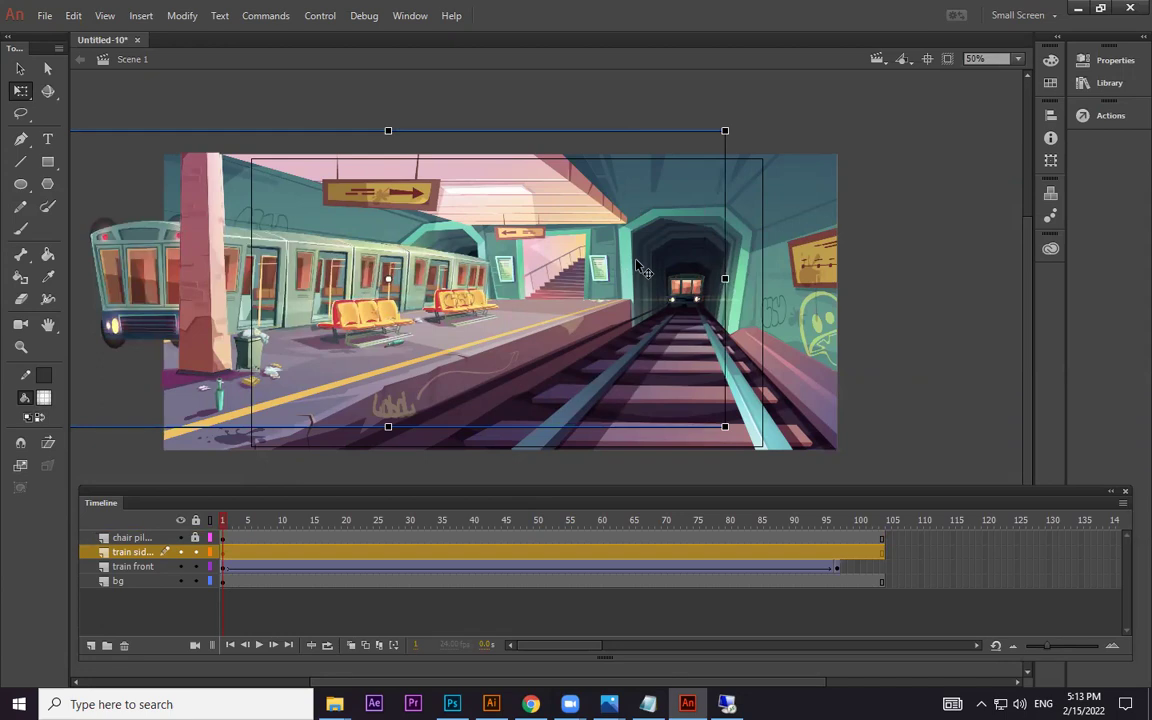
# - Insert a keyframe at frame 87 on the train side view layer and create a classic tween from frame 1
pyautogui.click(224, 553)
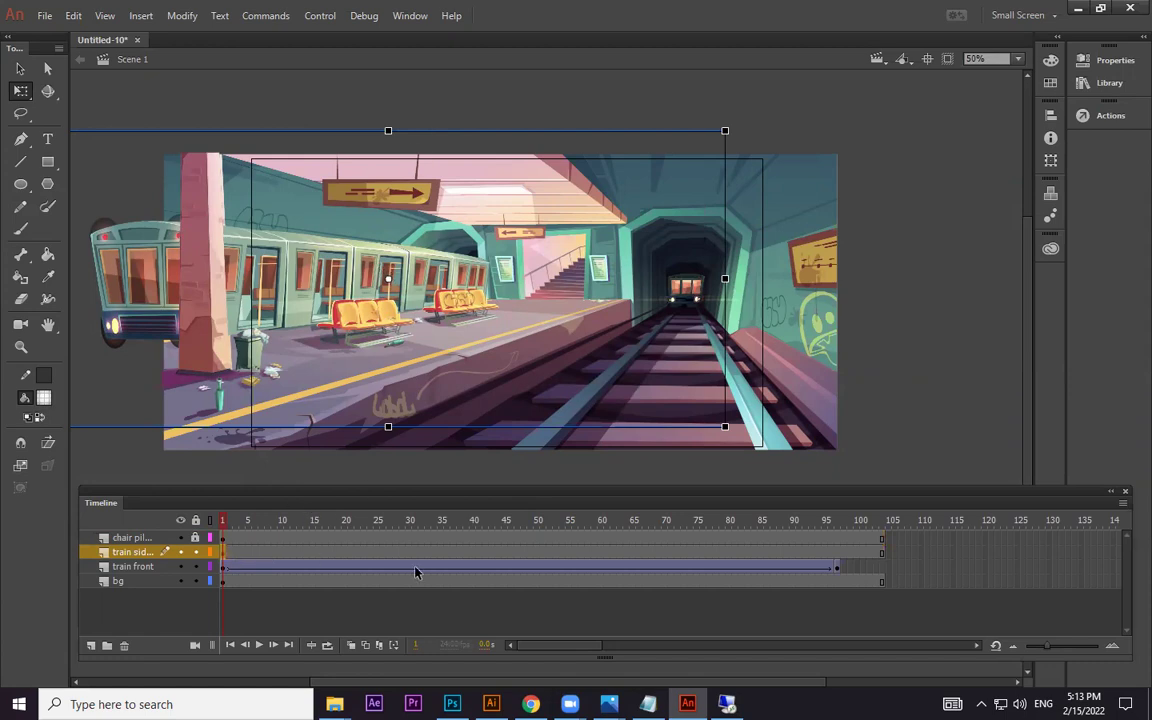
pyautogui.click(607, 553)
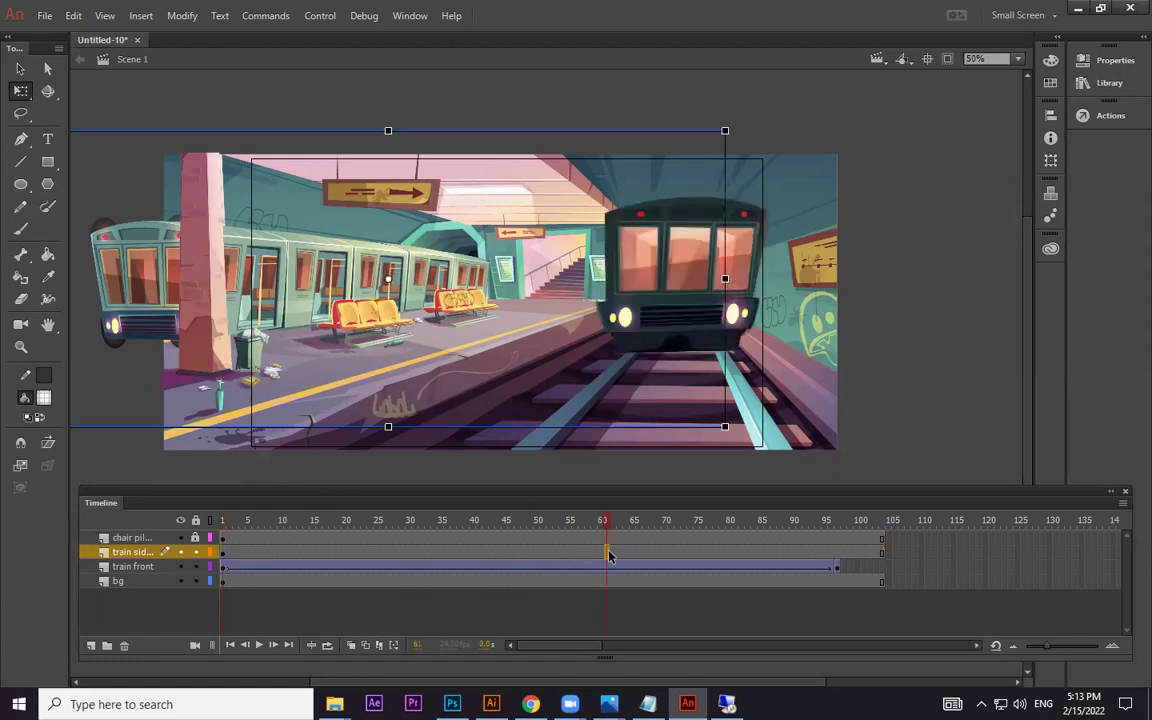
pyautogui.click(775, 553)
pyautogui.press('F6')
pyautogui.rightClick(709, 553)
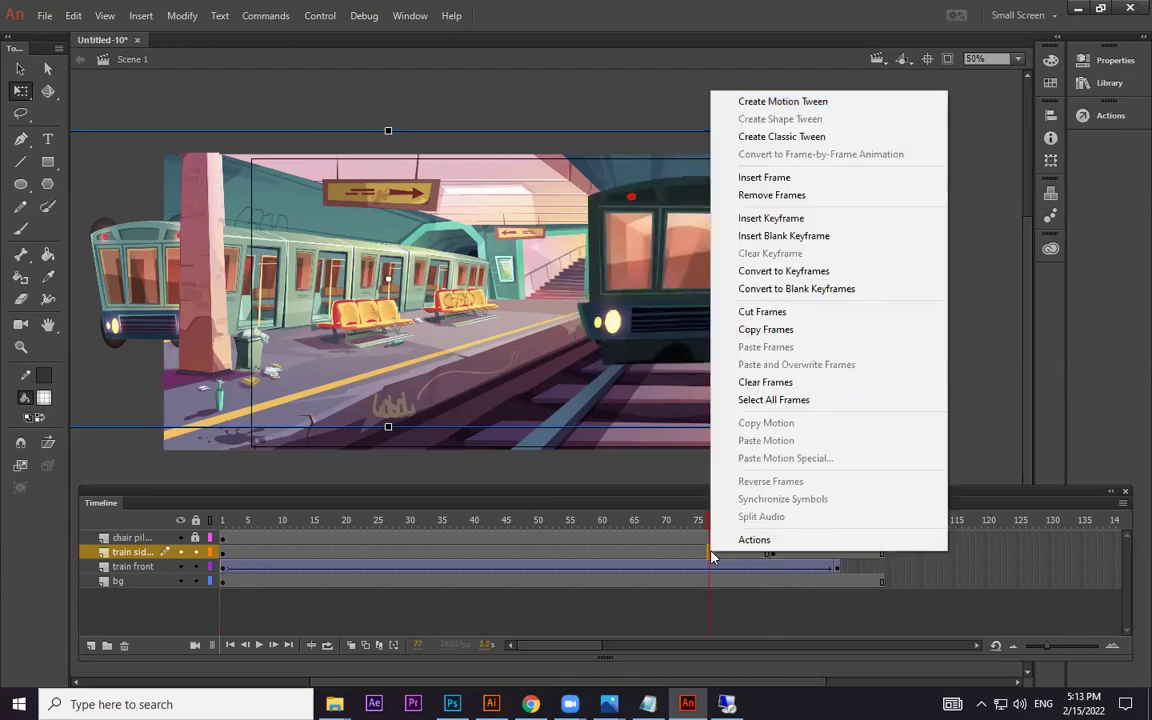
pyautogui.click(805, 139)
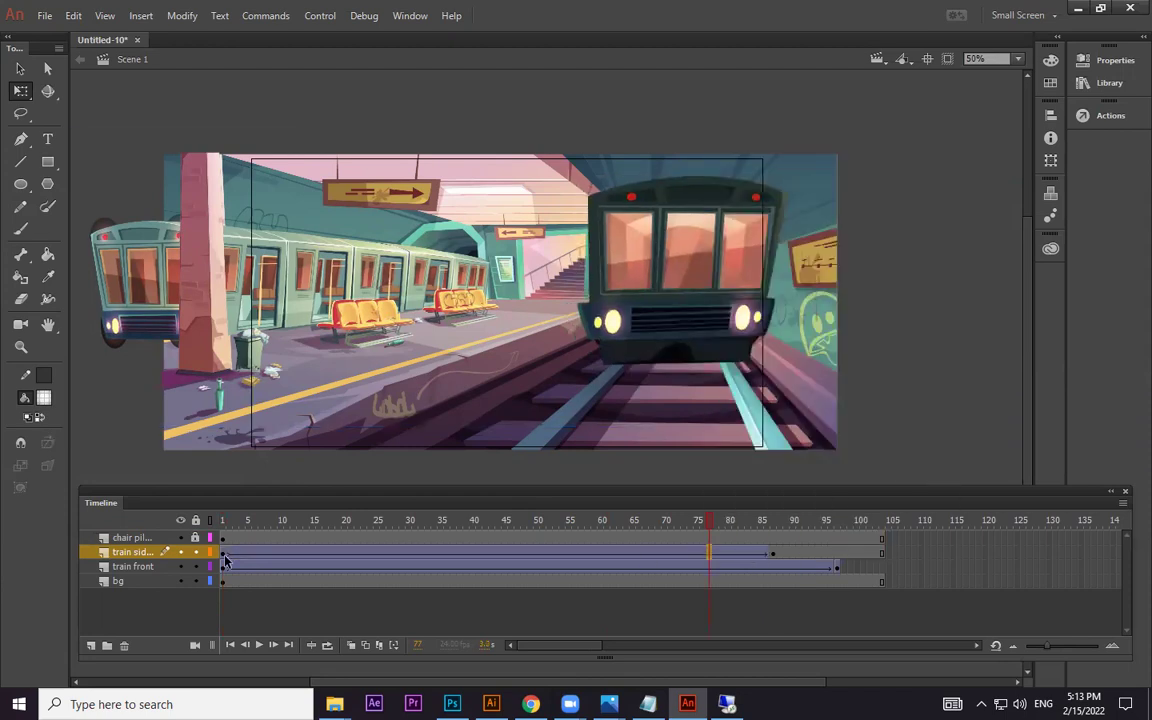
# - Shrink the side-view train at frame 1 and move it towards the stairs so it starts farther away
pyautogui.click(223, 554)
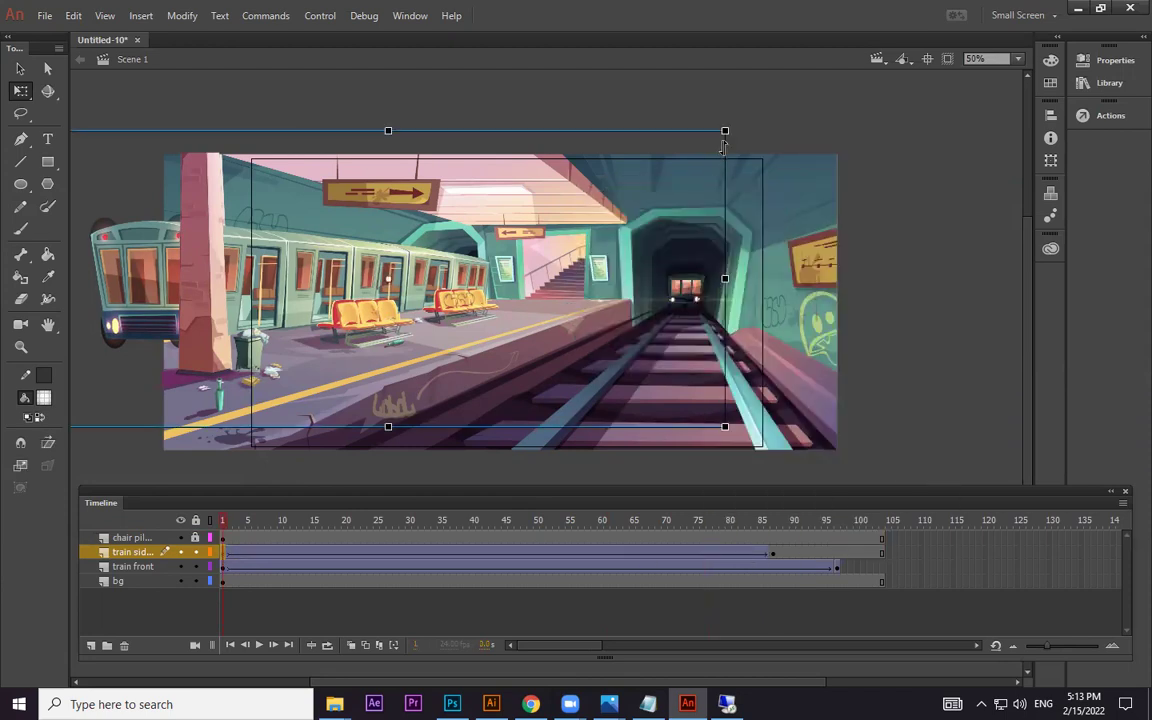
pyautogui.moveTo(726, 131); pyautogui.dragTo(676, 152)
pyautogui.moveTo(306, 286); pyautogui.dragTo(350, 289)
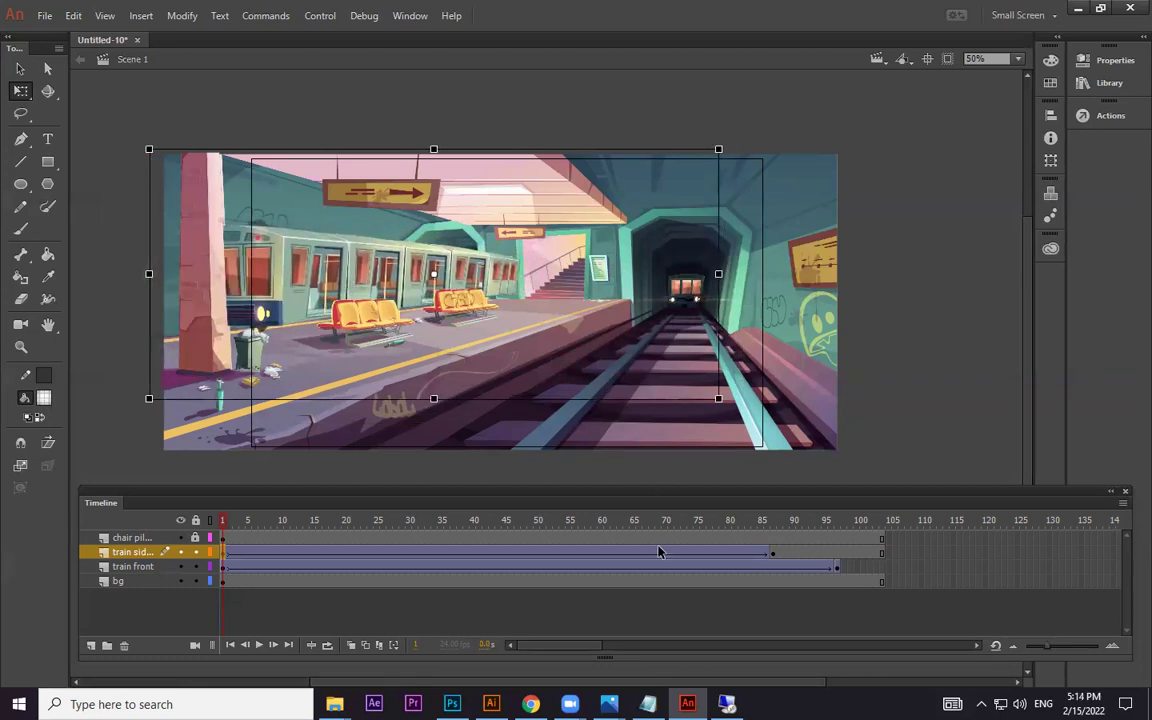
# - Shift the side-view train at frame 87 left past the pillar and enlarge it so it looks closer
pyautogui.click(772, 554)
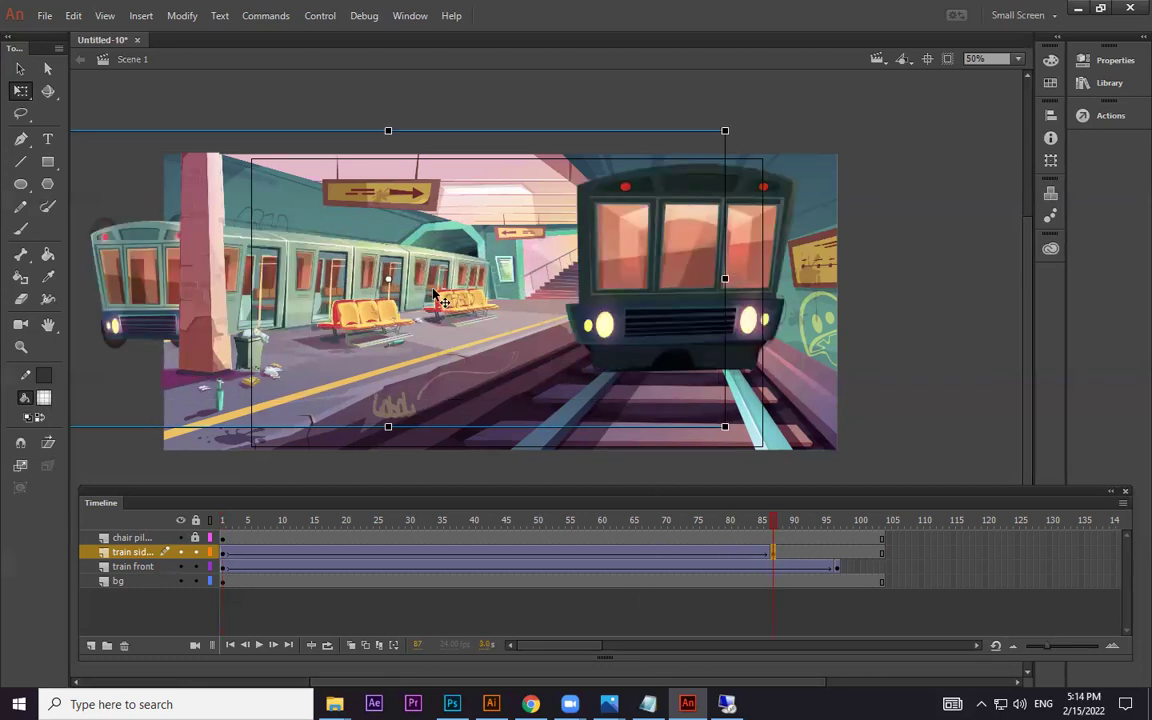
pyautogui.moveTo(400, 278); pyautogui.dragTo(330, 283)
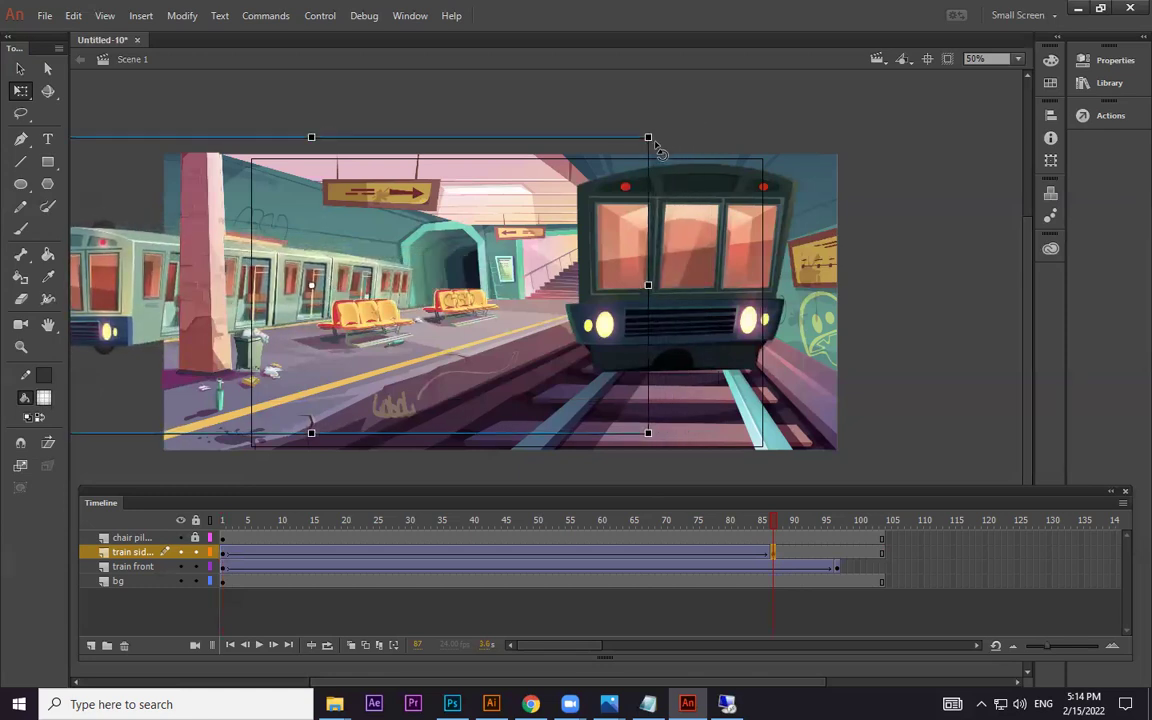
pyautogui.moveTo(660, 130); pyautogui.dragTo(702, 98)
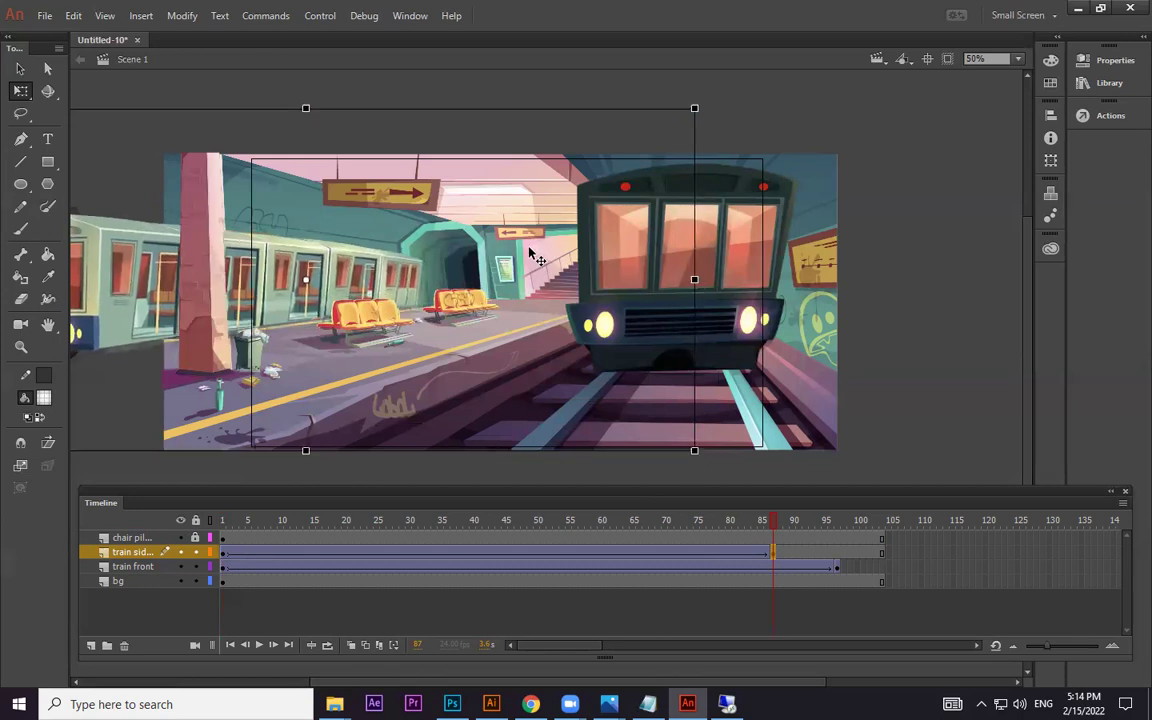
pyautogui.moveTo(525, 258); pyautogui.dragTo(528, 265)
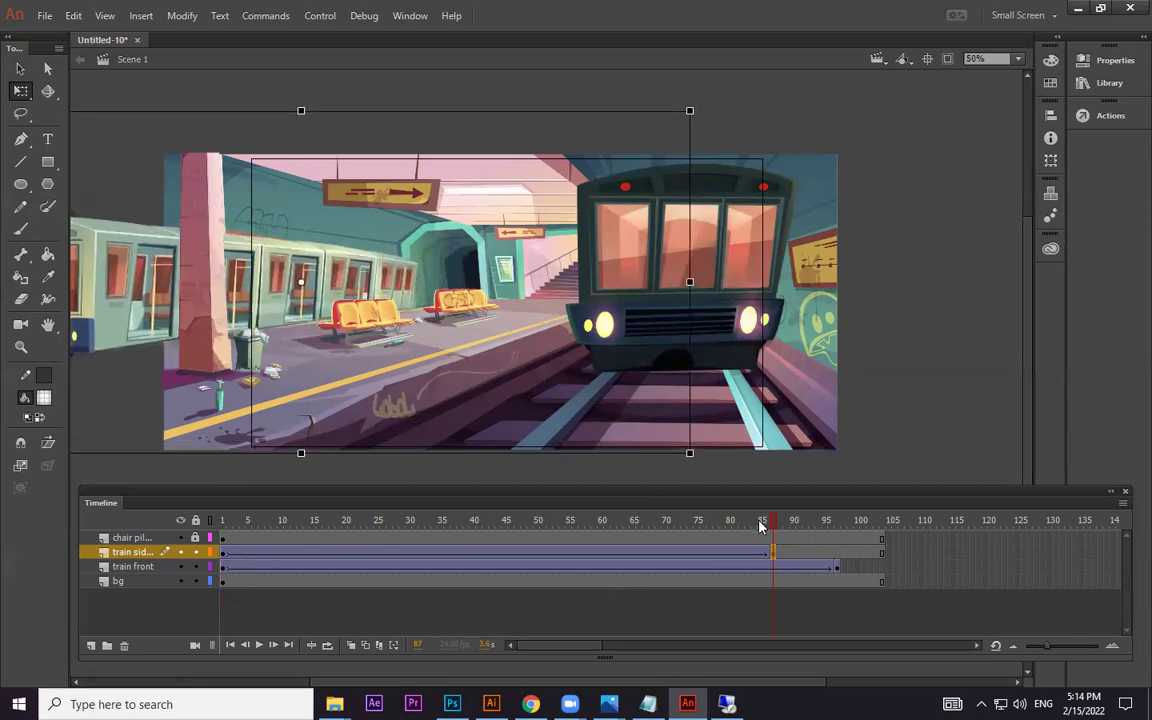
# - Scrub the timeline and test the movie to check both trains' motion, ending back at frame 1
pyautogui.moveTo(760, 527); pyautogui.dragTo(722, 520)
pyautogui.hotkey('ctrl', 'Return')
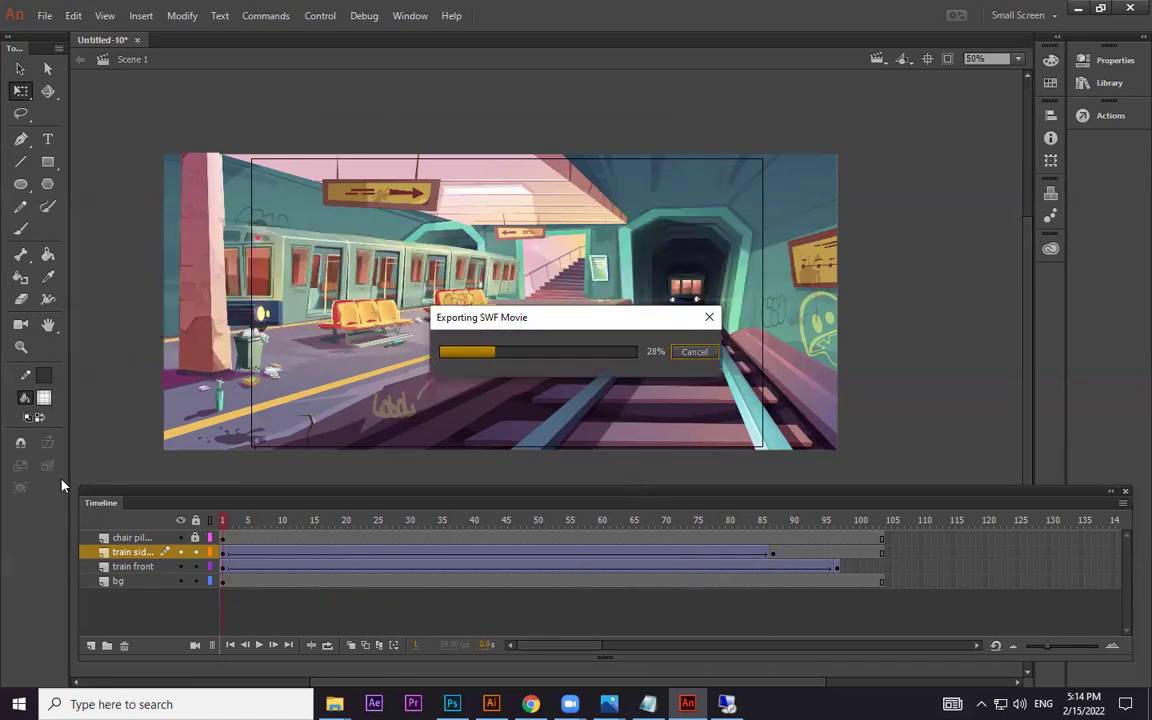
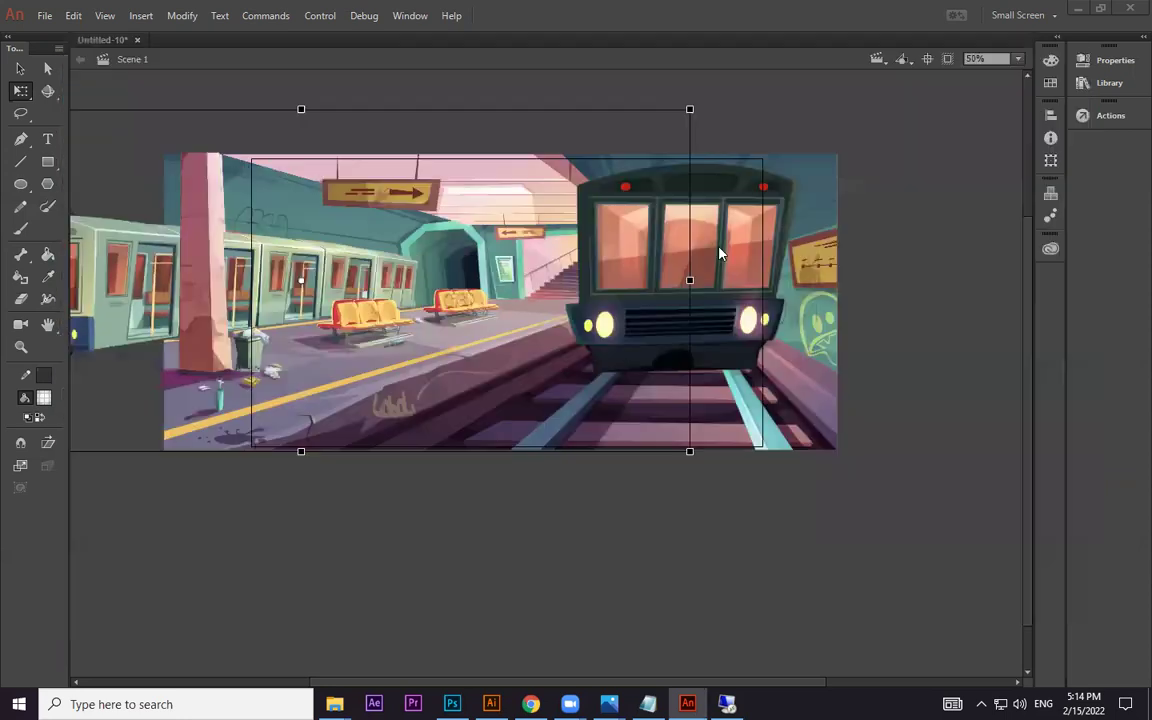
pyautogui.moveTo(558, 521); pyautogui.dragTo(222, 521)
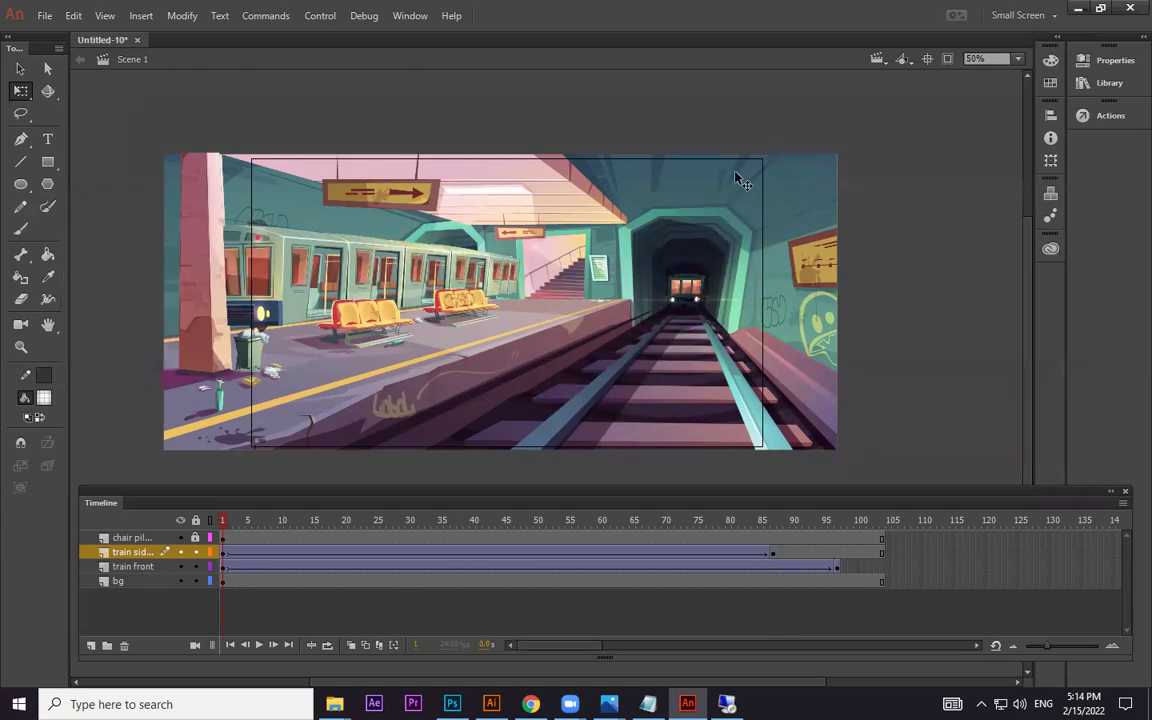
# - Add a new layer directly above the train side view layer
pyautogui.hotkey('ctrl', '1')
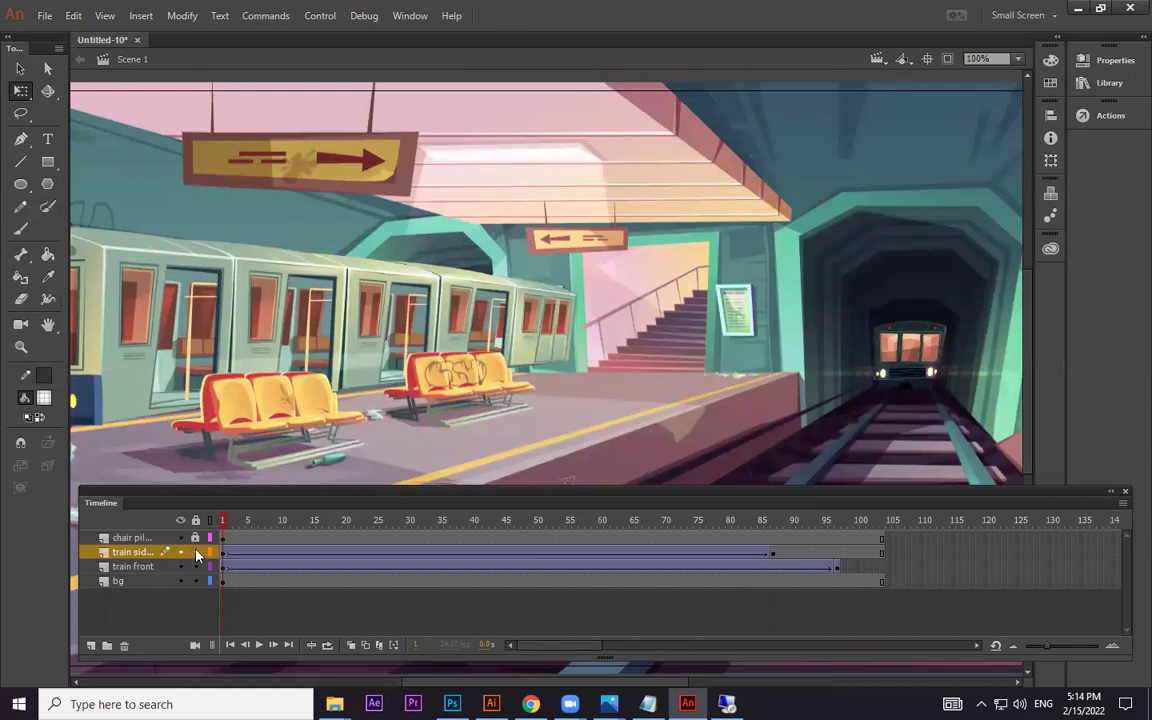
pyautogui.moveTo(213, 526)
pyautogui.mouseDown()
pyautogui.moveTo(249, 521)
pyautogui.moveTo(215, 533)
pyautogui.mouseUp()
pyautogui.click(92, 648)
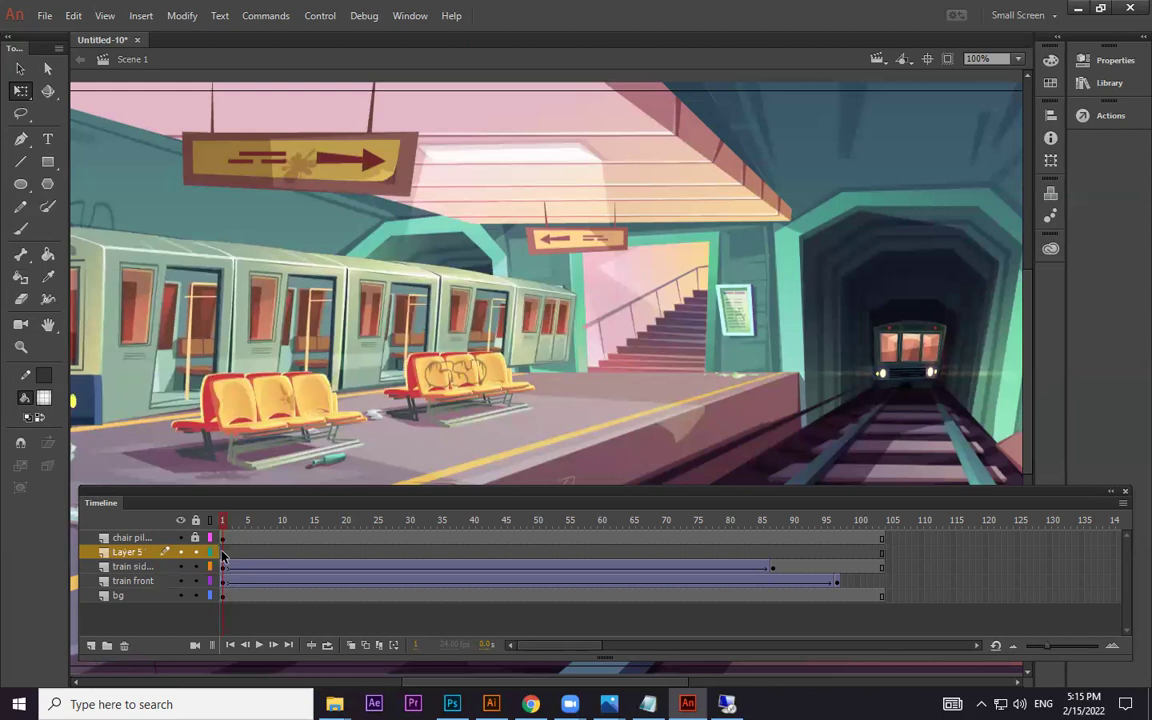
# - Draw a blue-filled rectangle on the new layer covering the side-view train from beyond the pillar to inside the far tunnel opening
pyautogui.click(47, 162)
pyautogui.click(122, 160)
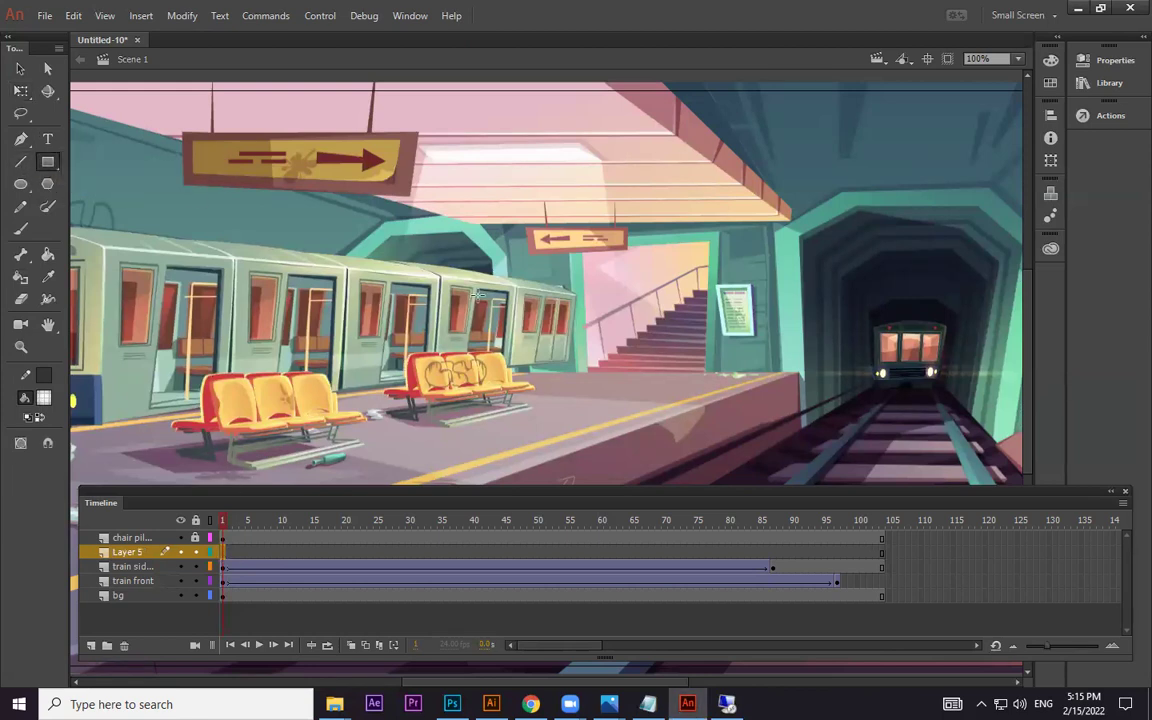
pyautogui.hotkey('ctrl', '-')
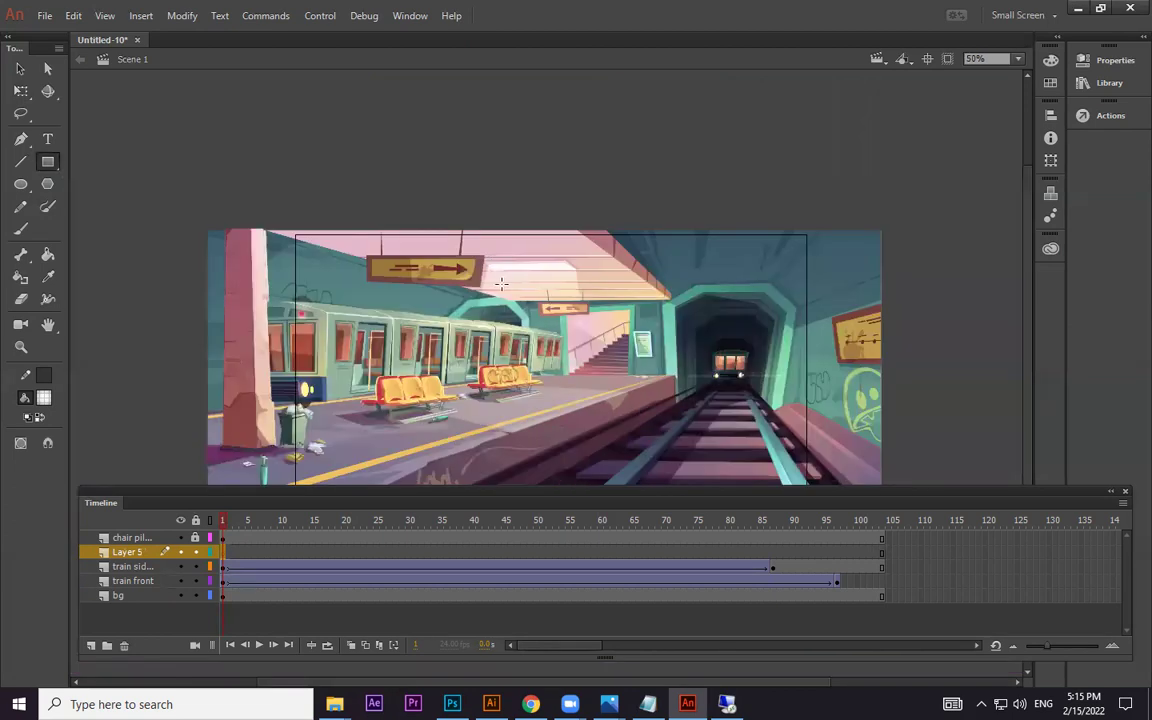
pyautogui.moveTo(473, 251); pyautogui.dragTo(263, 389)
pyautogui.click(44, 397)
pyautogui.click(126, 486)
pyautogui.moveTo(522, 314); pyautogui.dragTo(218, 432)
pyautogui.moveTo(513, 256); pyautogui.dragTo(194, 441)
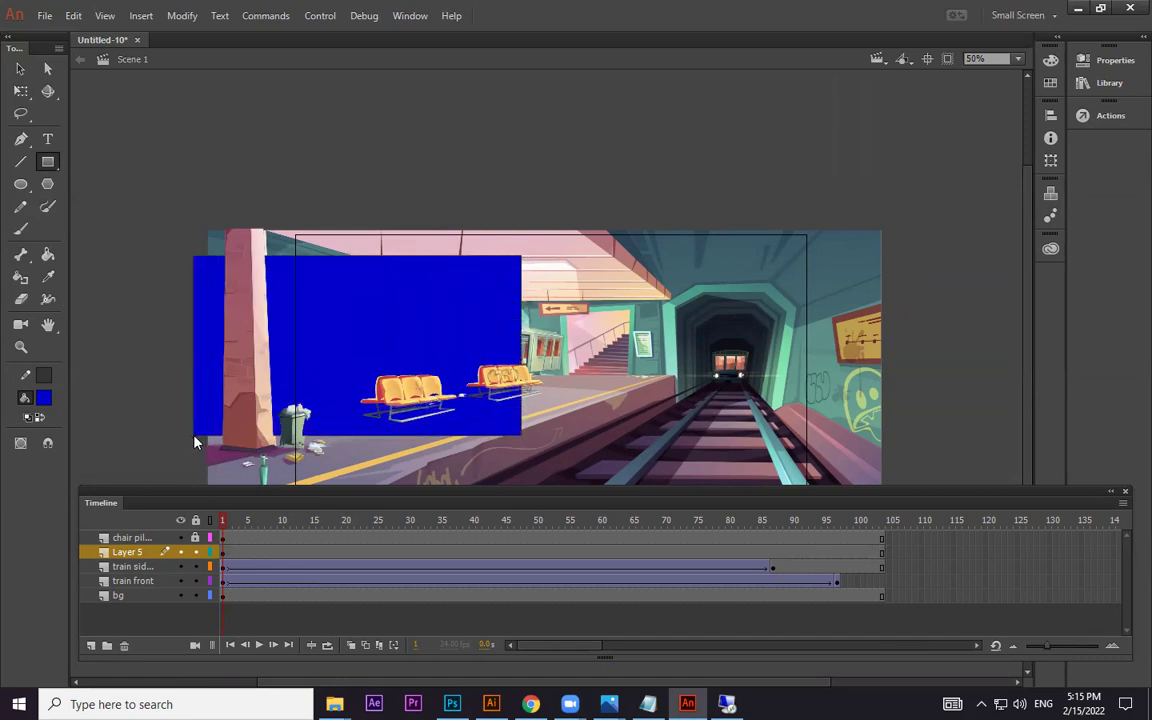
# - Compare the rectangle with the far tunnel opening by toggling layer visibility, leaving only the train side view layer hidden
pyautogui.click(17, 70)
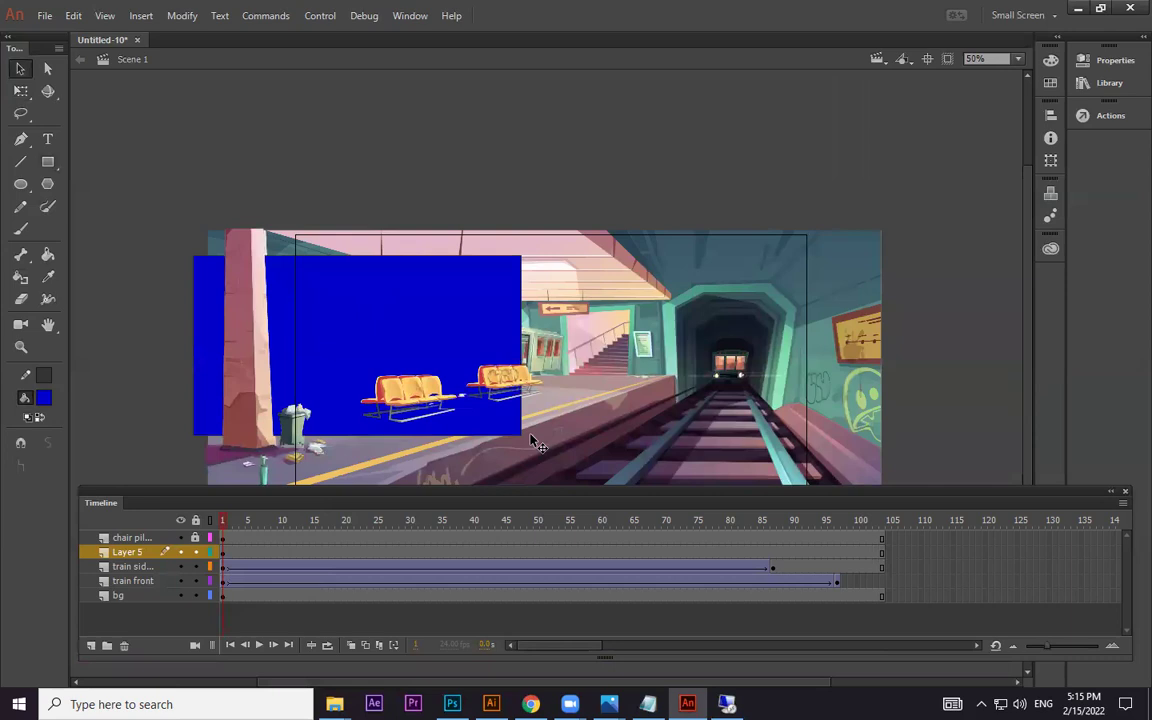
pyautogui.click(180, 553)
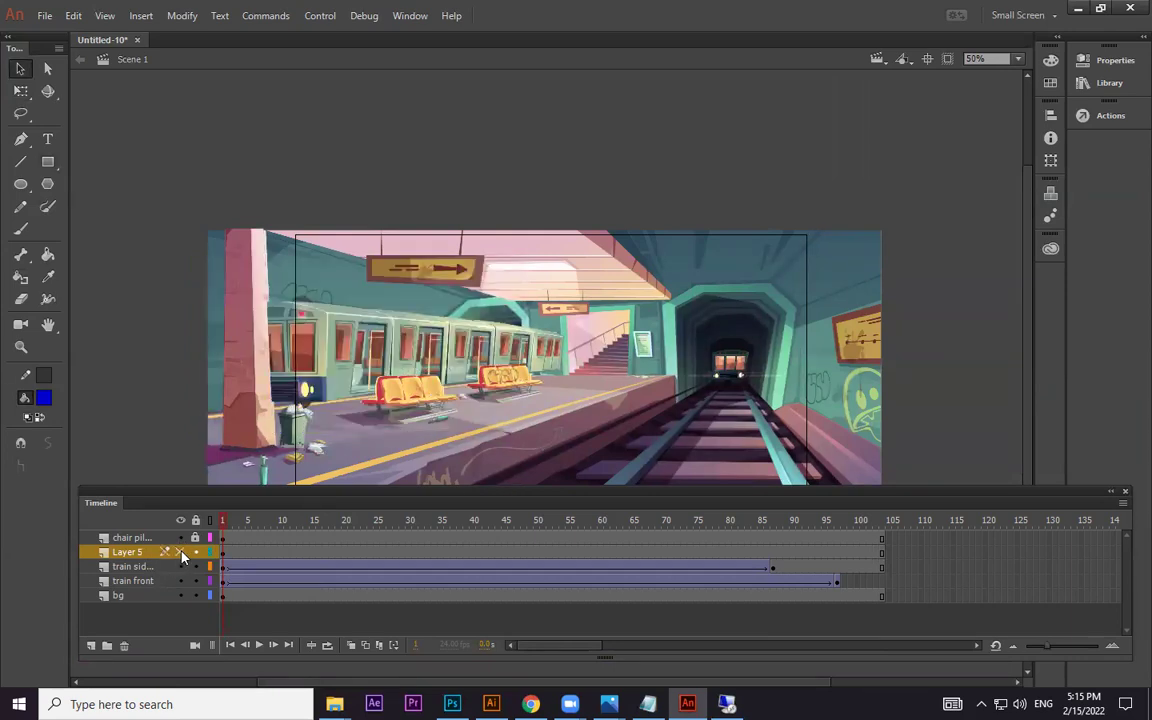
pyautogui.click(180, 552)
pyautogui.click(180, 566)
pyautogui.click(181, 567)
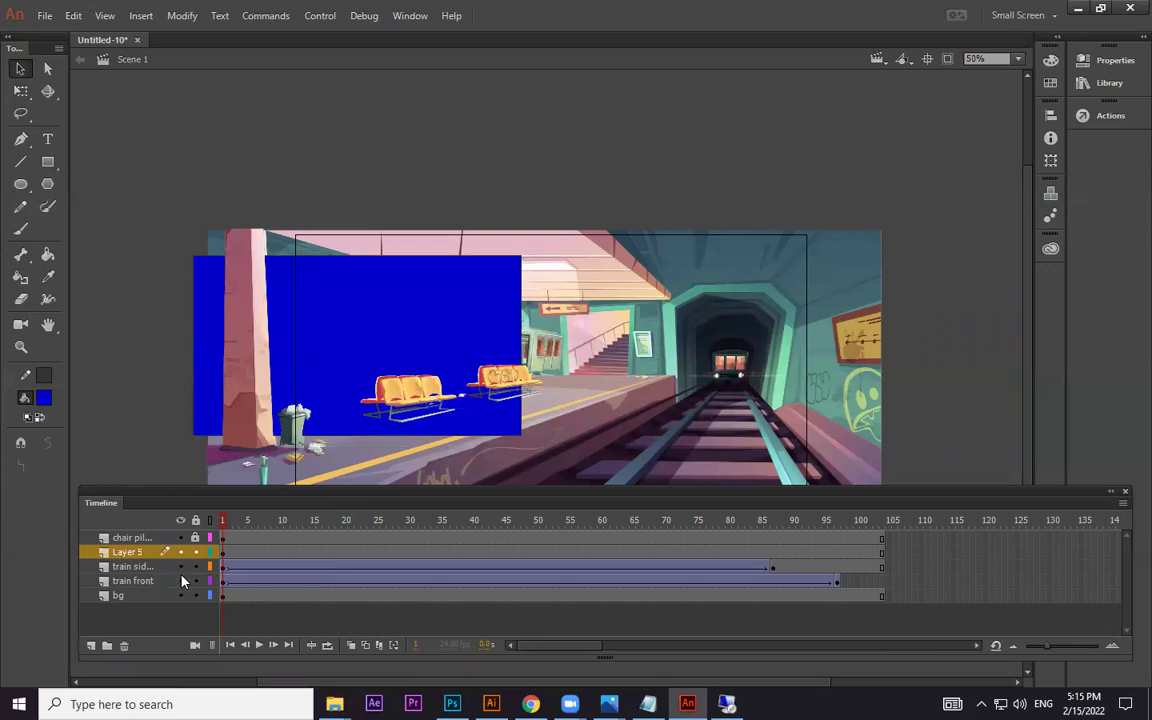
pyautogui.click(180, 567)
pyautogui.click(180, 552)
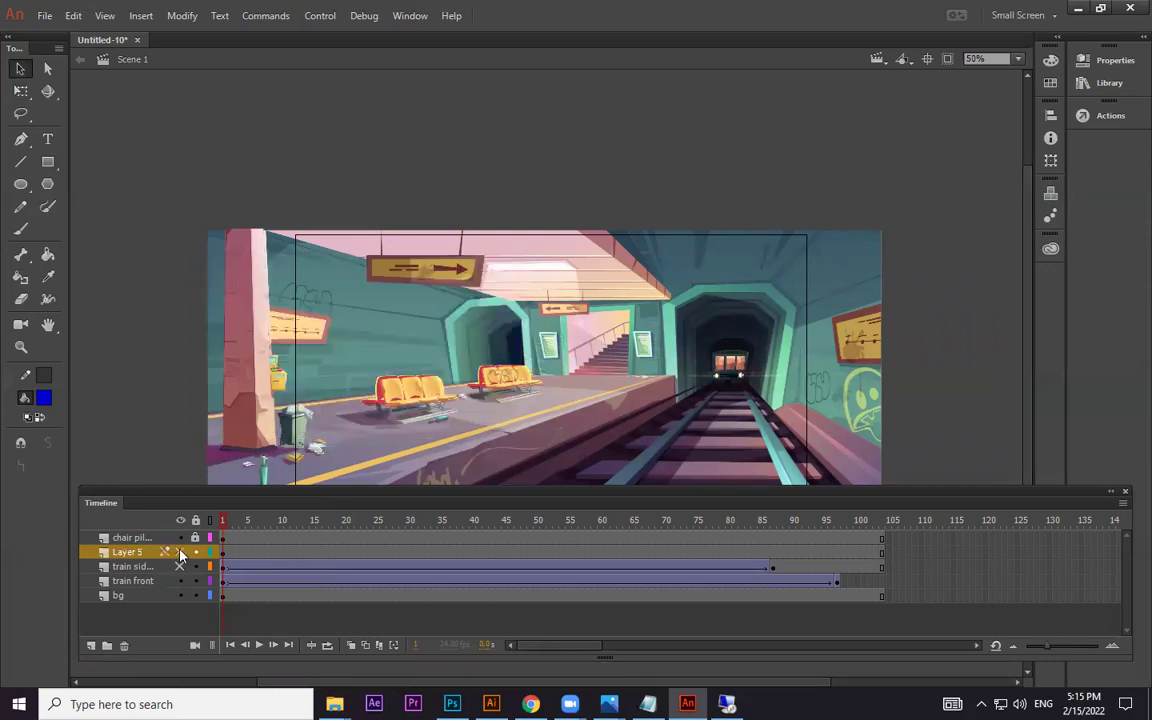
pyautogui.click(180, 552)
# - Reshape the rectangle's edge near the stairs into a slant that follows the edge of the far tunnel opening
pyautogui.hotkey('ctrl', '=')
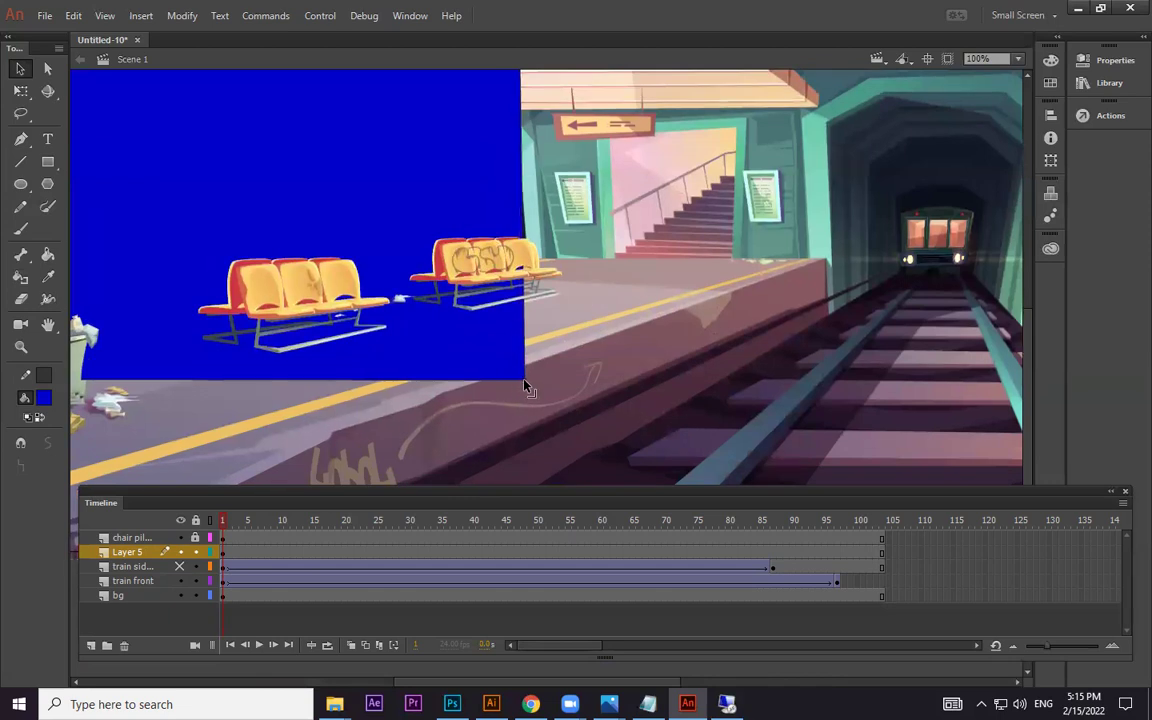
pyautogui.moveTo(540, 77); pyautogui.dragTo(540, 162)
pyautogui.moveTo(520, 111); pyautogui.dragTo(515, 111)
pyautogui.moveTo(530, 470); pyautogui.dragTo(537, 472)
pyautogui.hotkey('ctrl', '-')
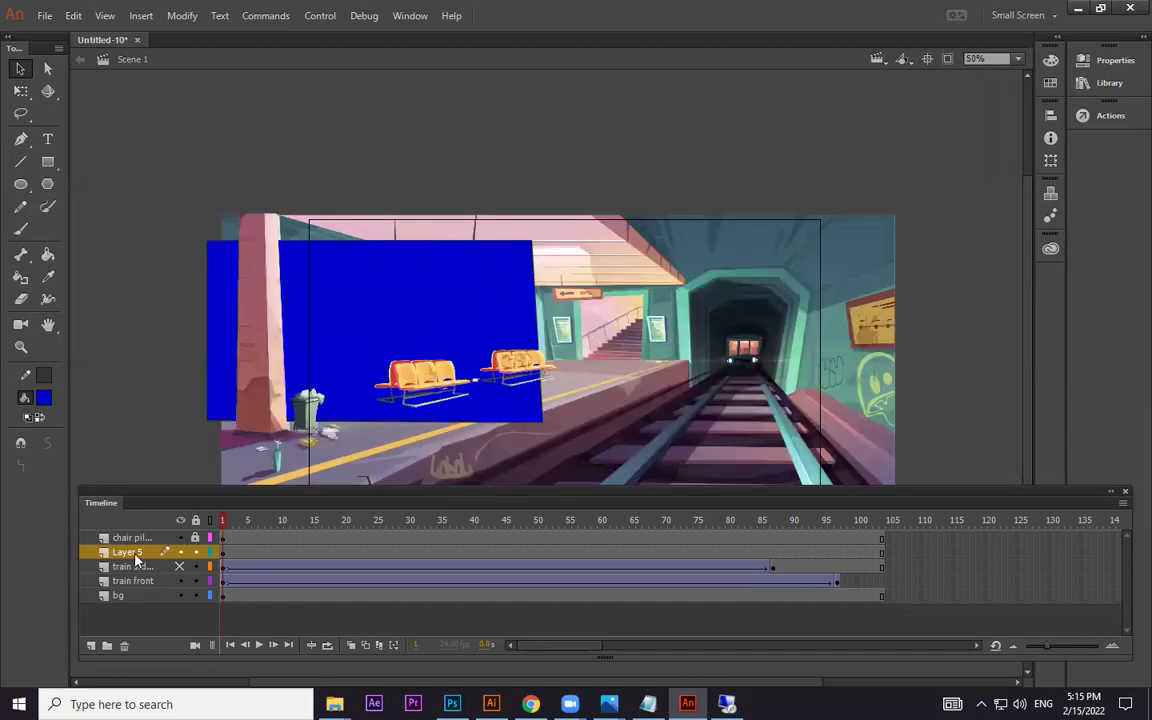
# - Show the train side view layer again and turn the rectangle layer above it into a mask
pyautogui.click(180, 566)
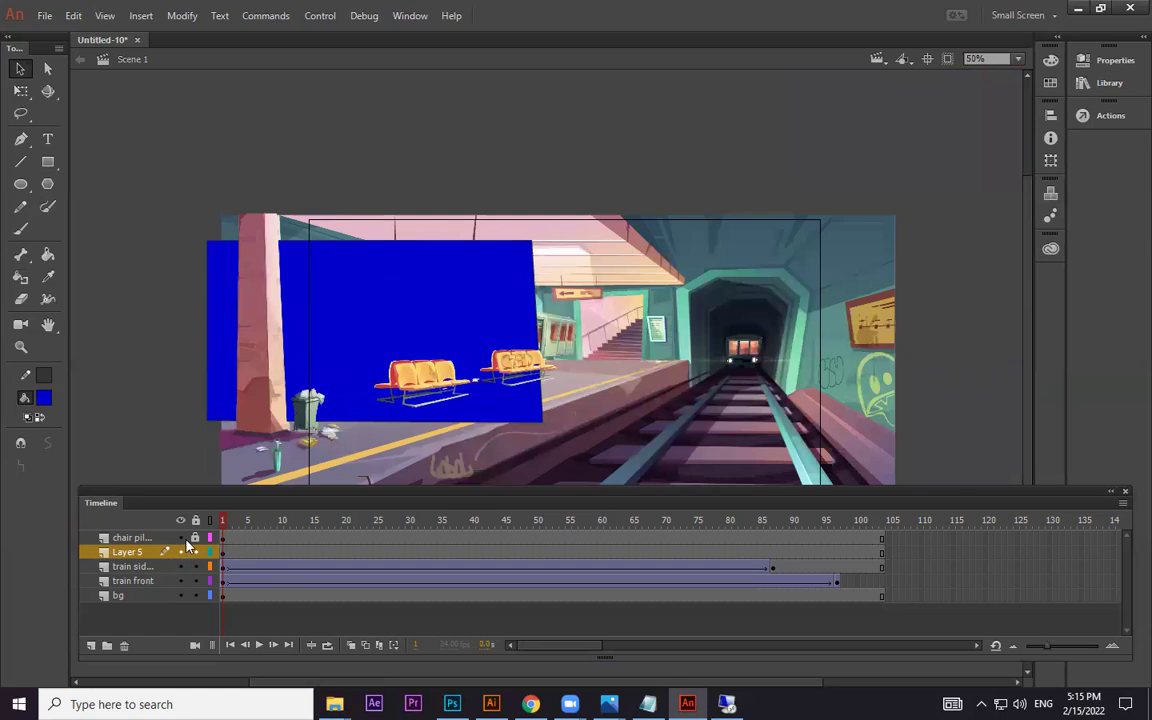
pyautogui.rightClick(137, 555)
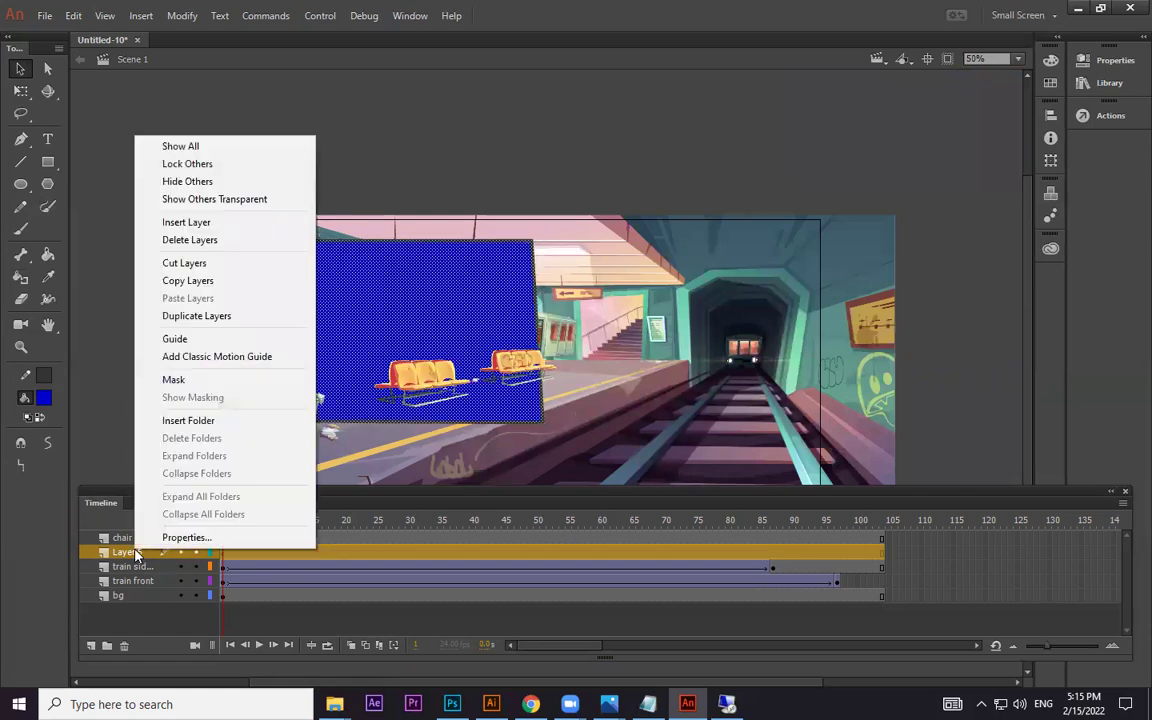
pyautogui.click(200, 381)
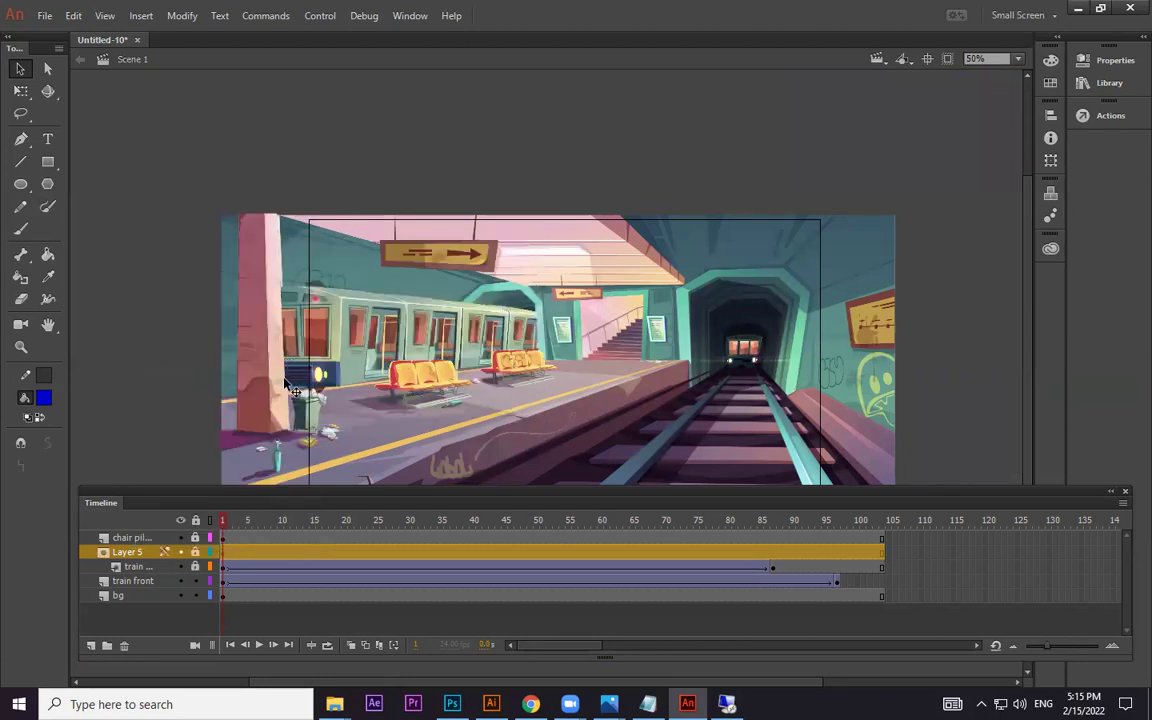
# - Scrub the timeline and test the movie to check the masked side-view train, then close the preview
pyautogui.moveTo(287, 528); pyautogui.dragTo(224, 540)
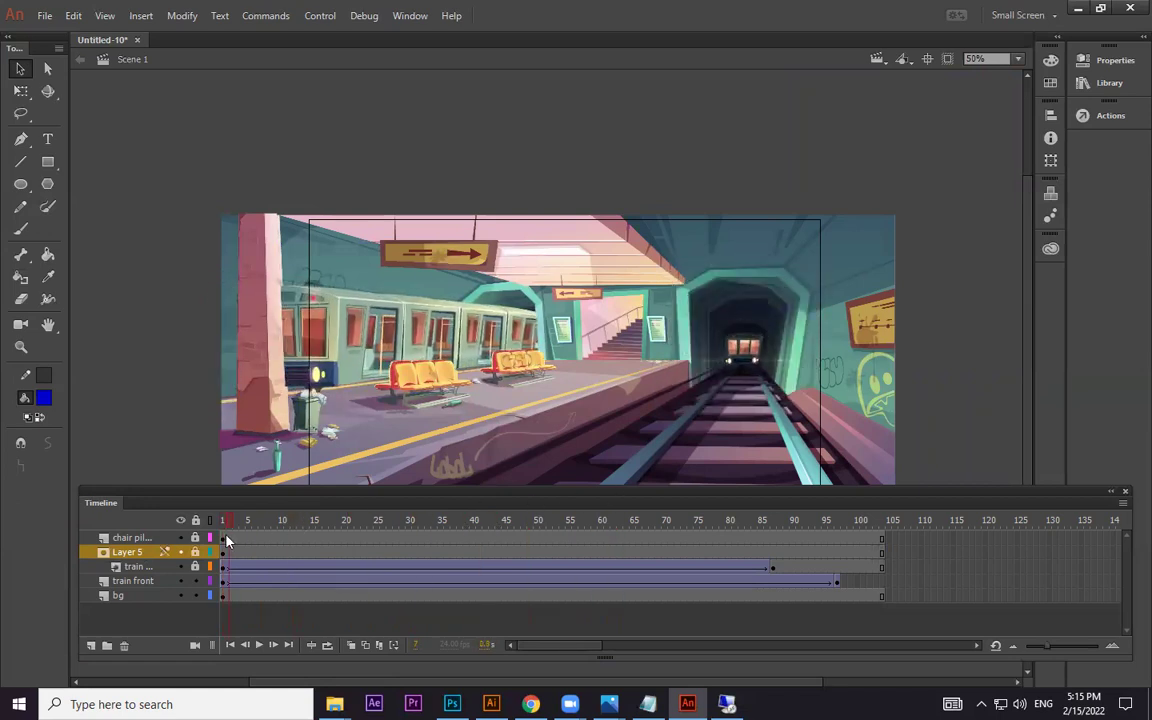
pyautogui.hotkey('ctrl', 'Return')
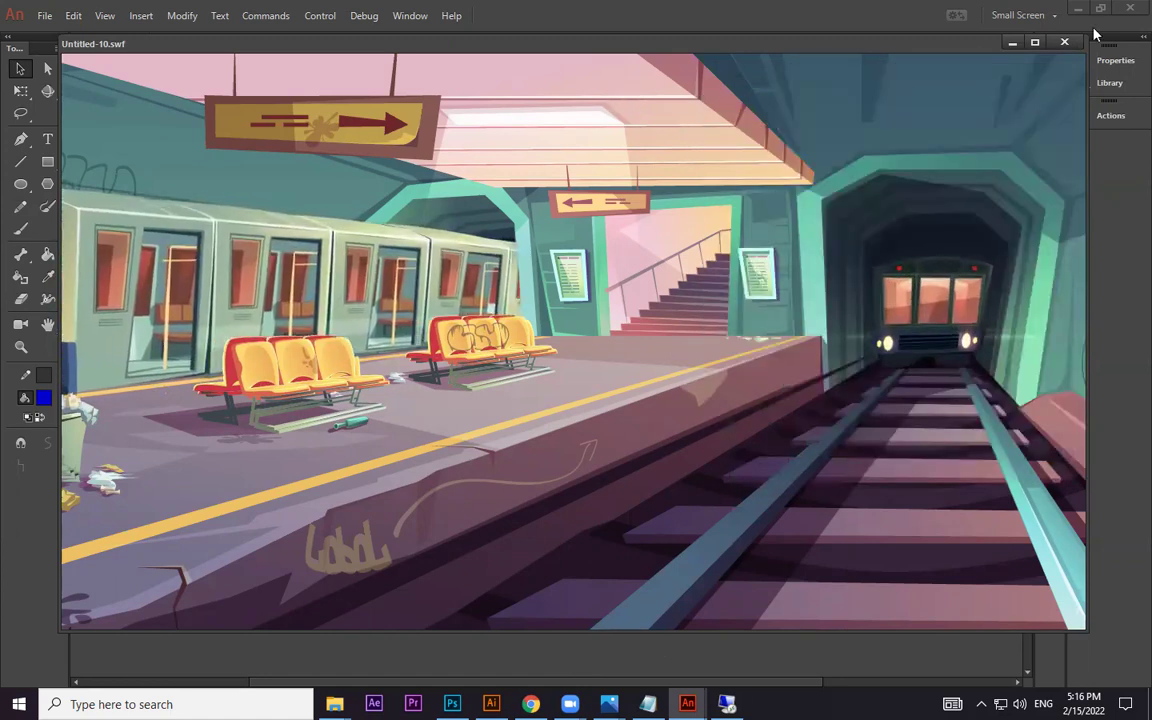
pyautogui.click(1064, 42)
# - Switch to the desktop, minimise the station animation folder and preview name-plate-led-displaye-board-500x500.png in Photos
pyautogui.click(1078, 12)
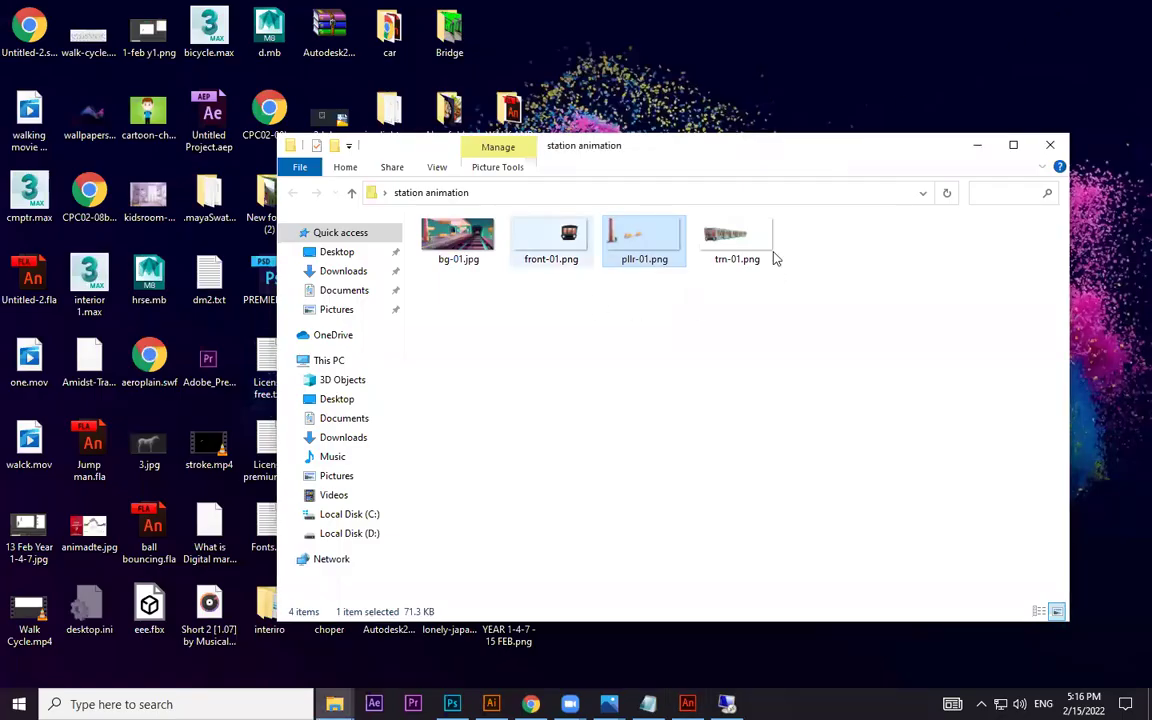
pyautogui.click(687, 704)
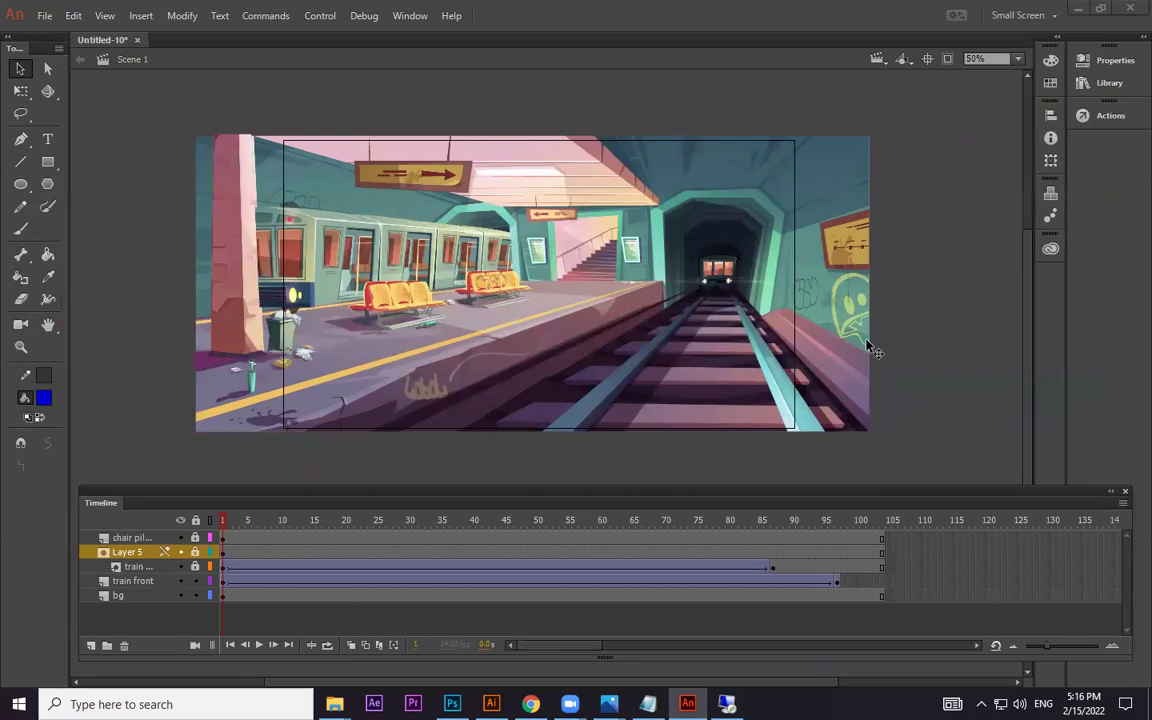
pyautogui.click(1078, 8)
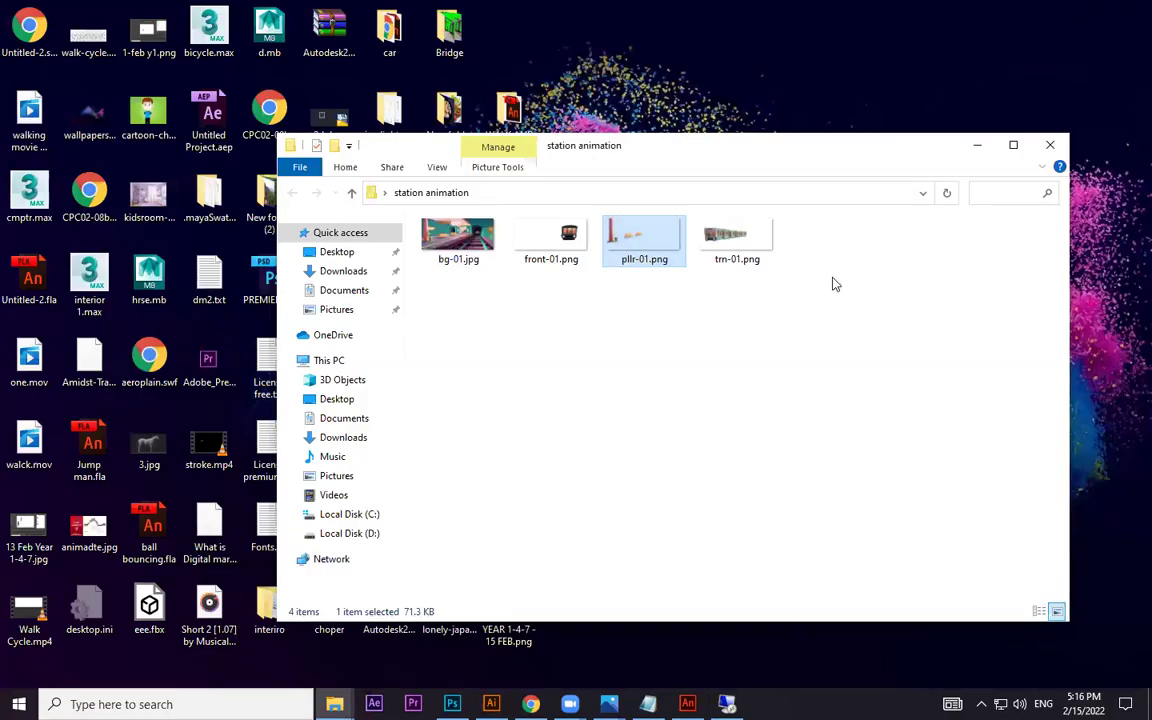
pyautogui.click(976, 145)
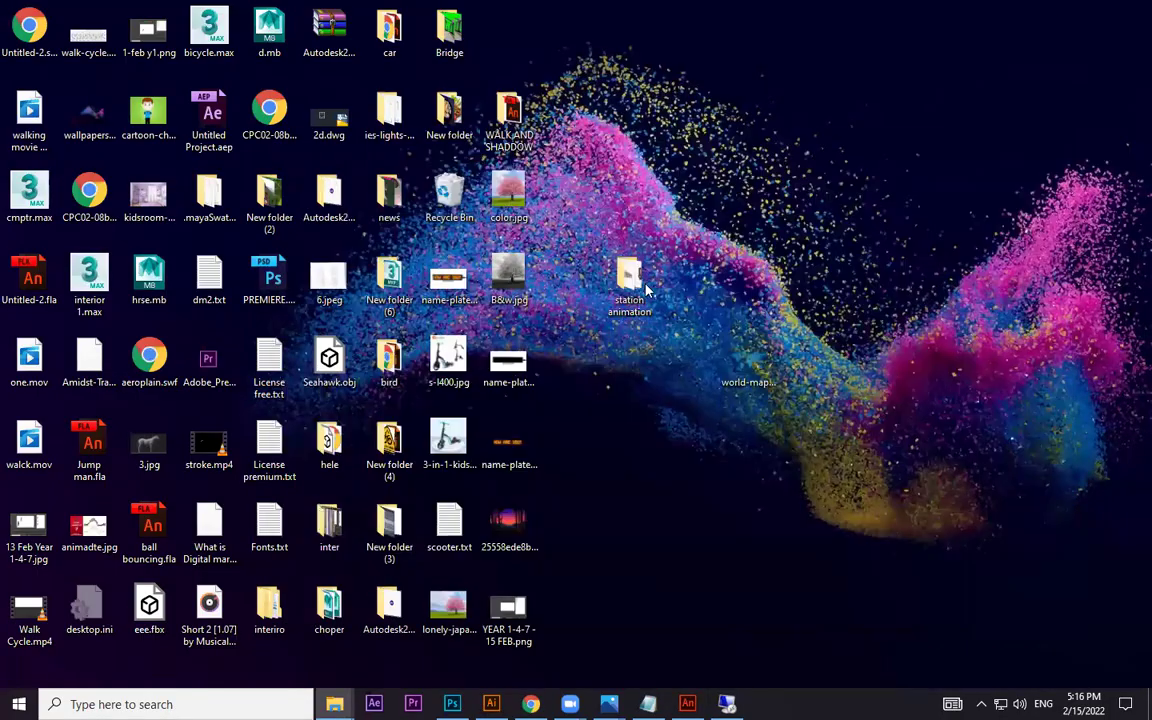
pyautogui.click(509, 448)
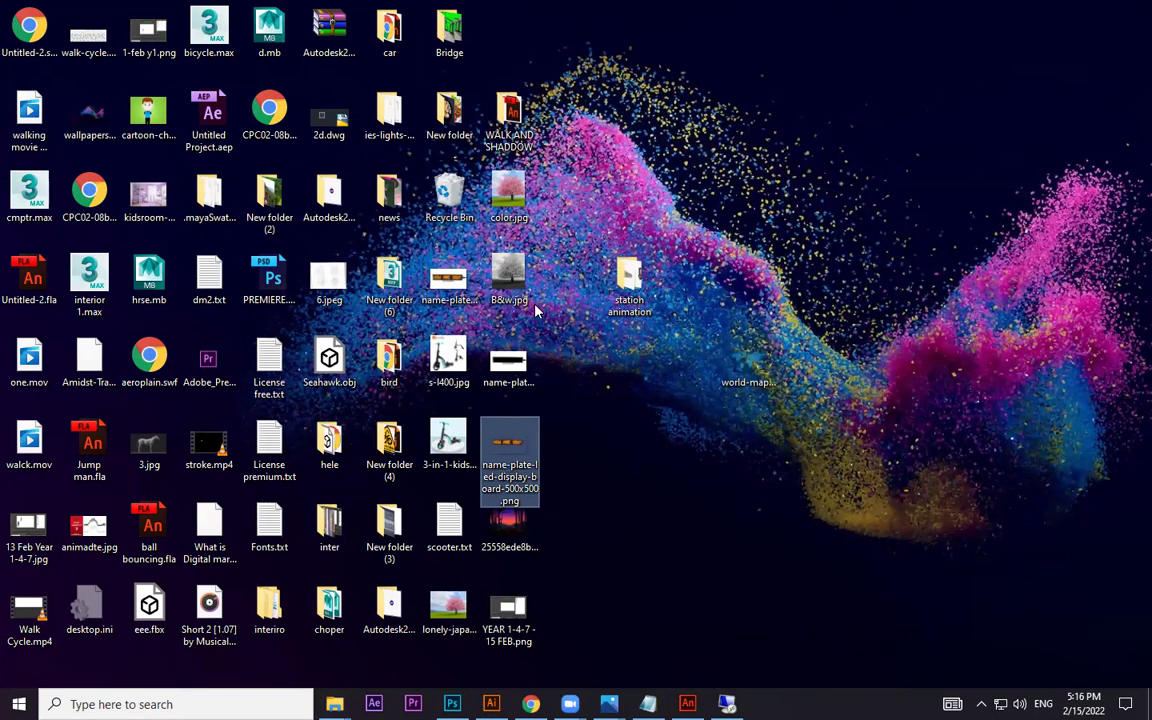
pyautogui.click(509, 368)
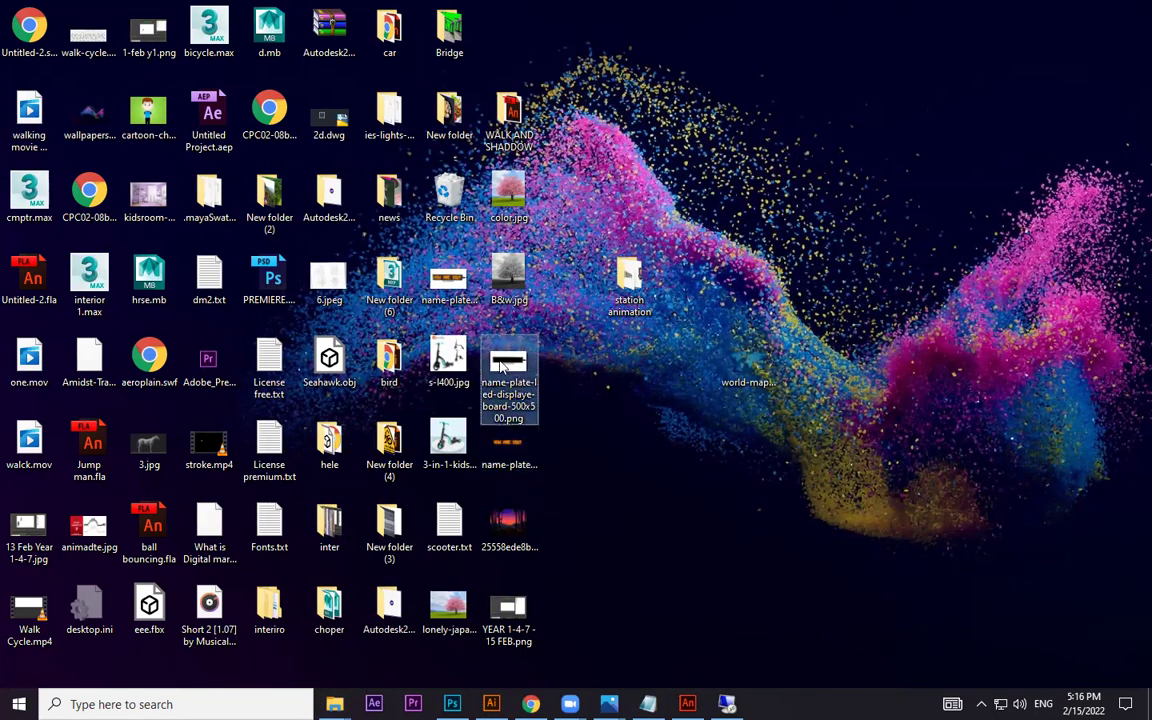
pyautogui.press('Return')
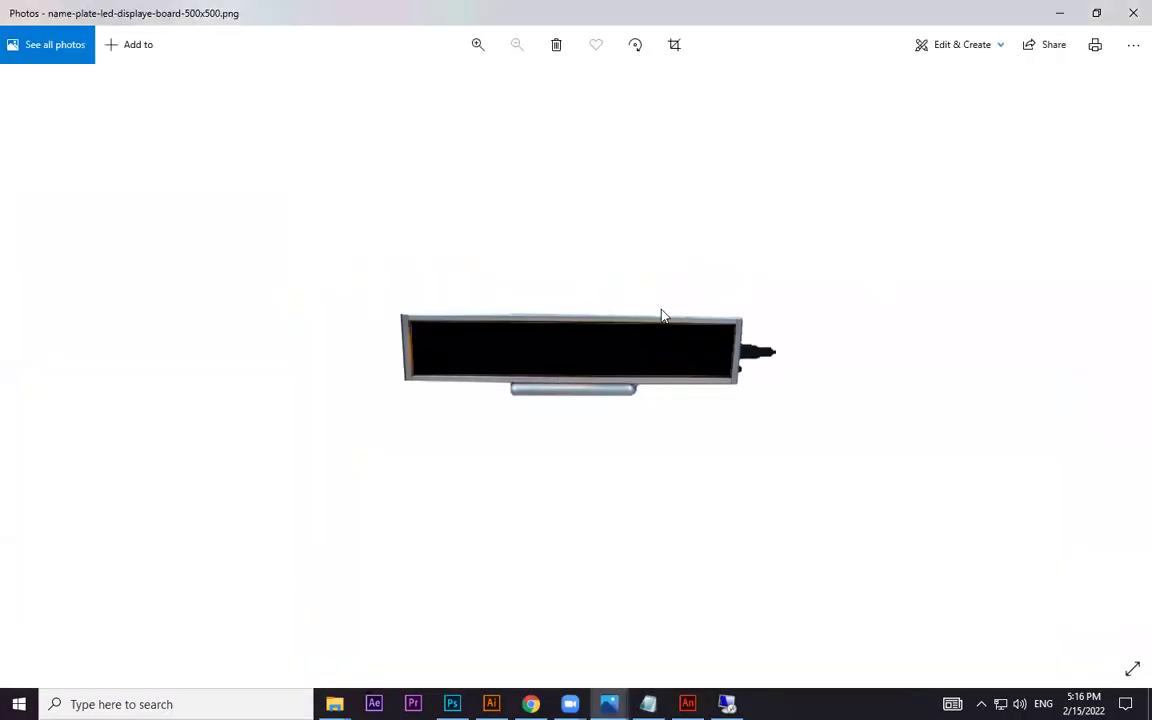
pyautogui.click(1133, 13)
# - Open the blank LED board image in Photoshop, unlock its background layer and delete the surrounding white area
pyautogui.moveTo(509, 362); pyautogui.dragTo(795, 120)
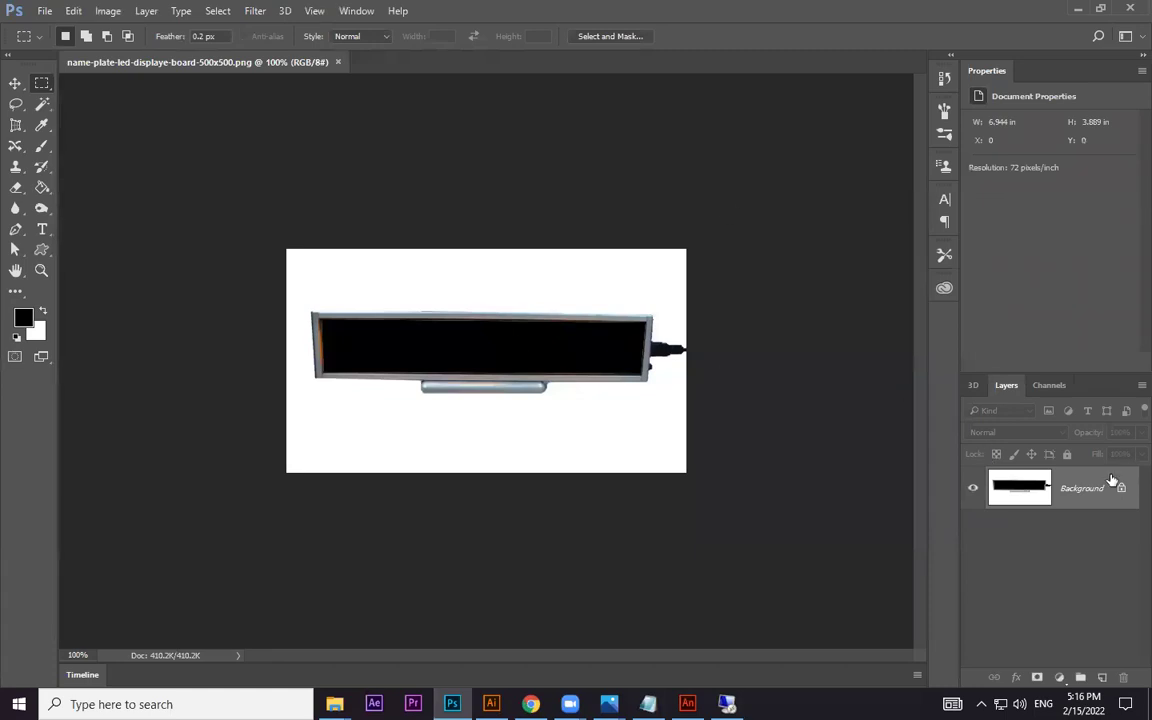
pyautogui.click(1121, 491)
pyautogui.click(42, 104)
pyautogui.click(449, 301)
pyautogui.press('Delete')
pyautogui.hotkey('ctrl', 'd')
# - Save the cut-out board to the Desktop as name-plate-led-displaye-board-500x500.png, replacing the original with the Smallest / Slow compression
pyautogui.click(45, 11)
pyautogui.click(90, 188)
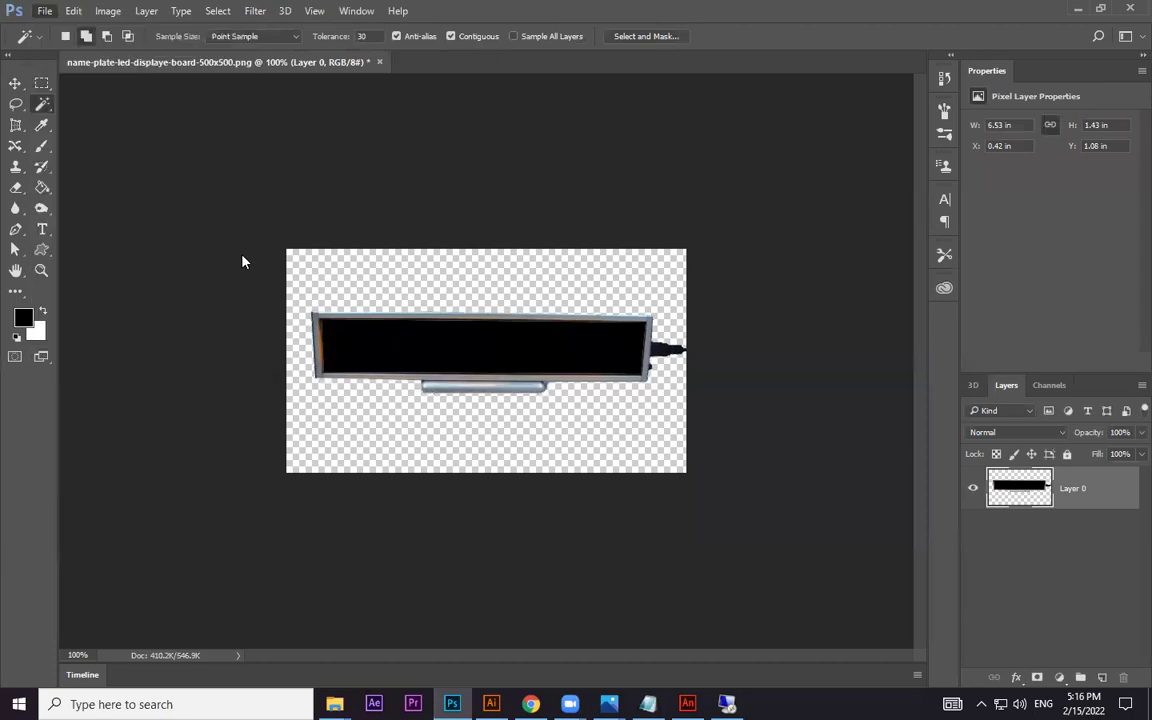
pyautogui.click(290, 378)
pyautogui.click(290, 380)
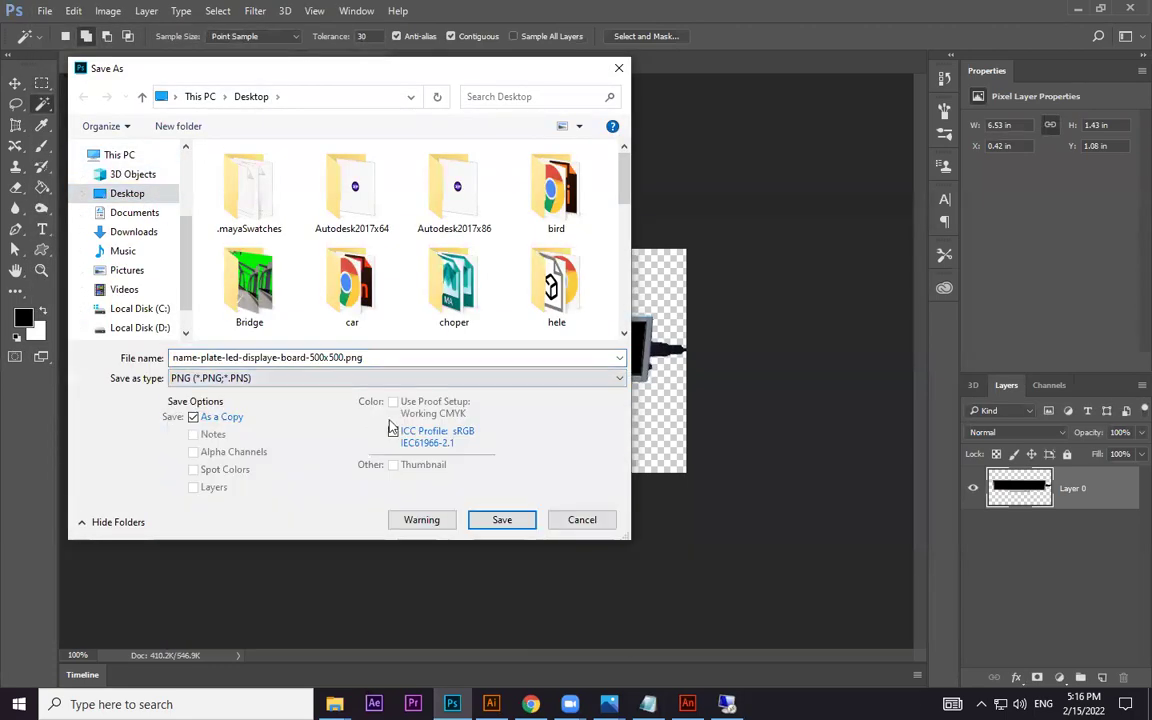
pyautogui.click(502, 519)
pyautogui.click(632, 351)
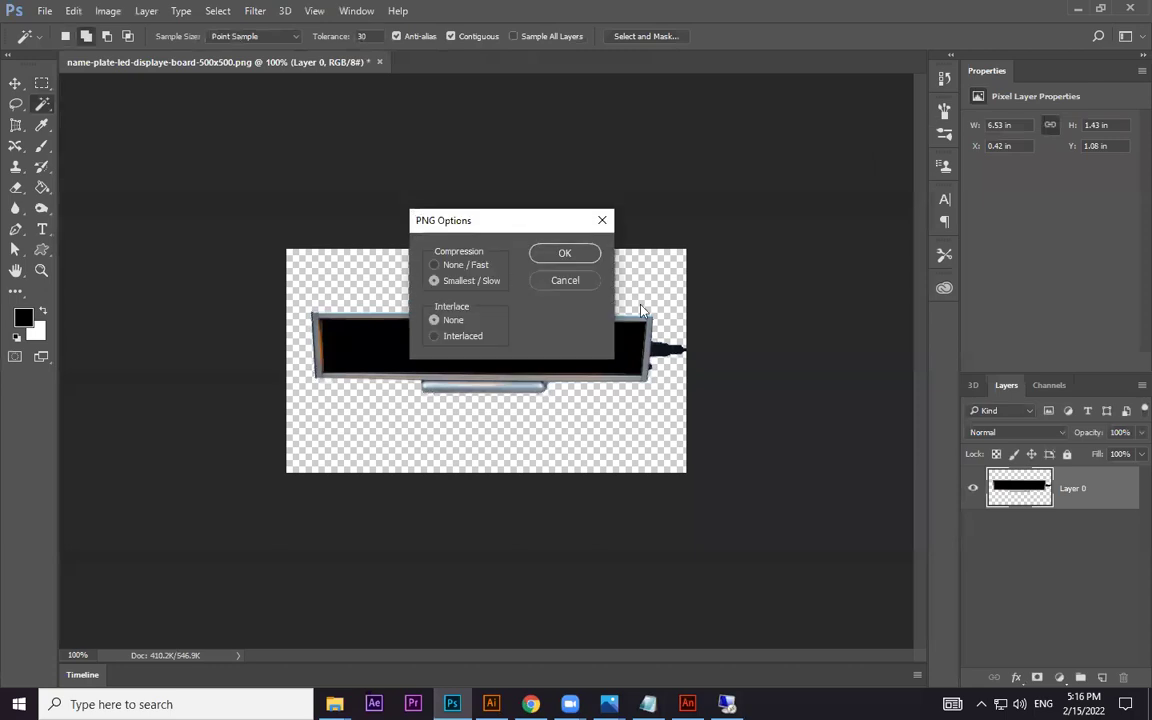
pyautogui.press('Return')
# - Switch back to Animate, add a new layer above the chair and pillar layer, and import the cut-out LED board from the desktop
pyautogui.click(1078, 9)
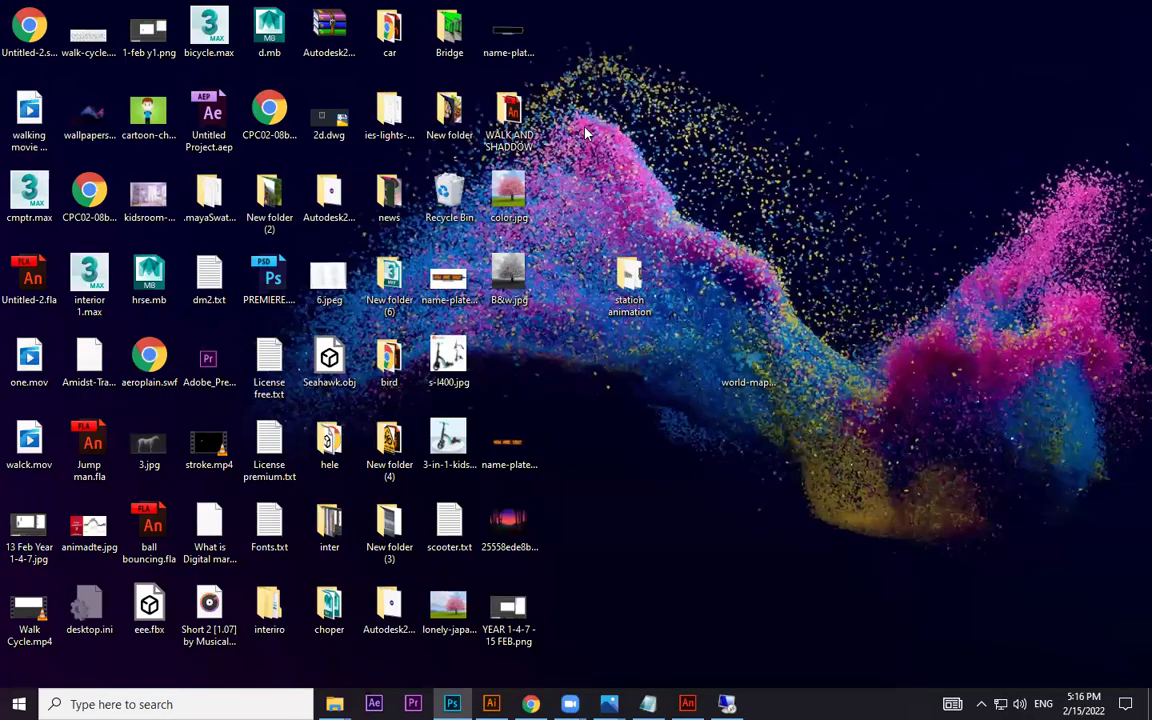
pyautogui.click(687, 704)
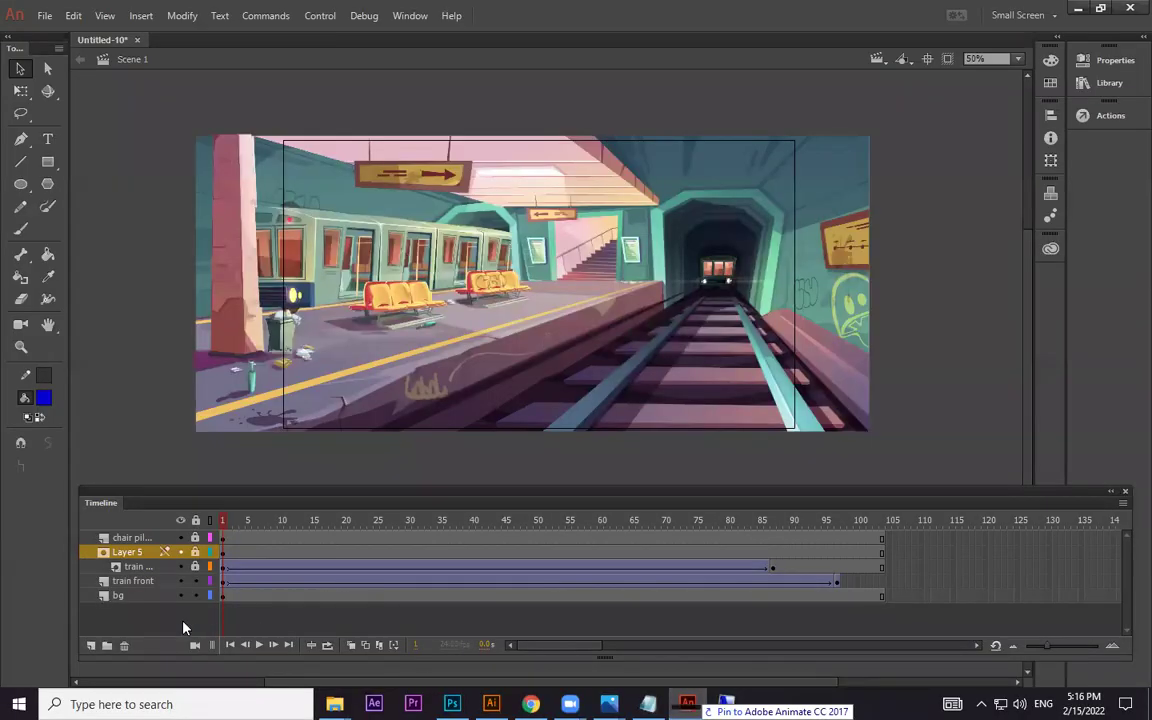
pyautogui.click(91, 645)
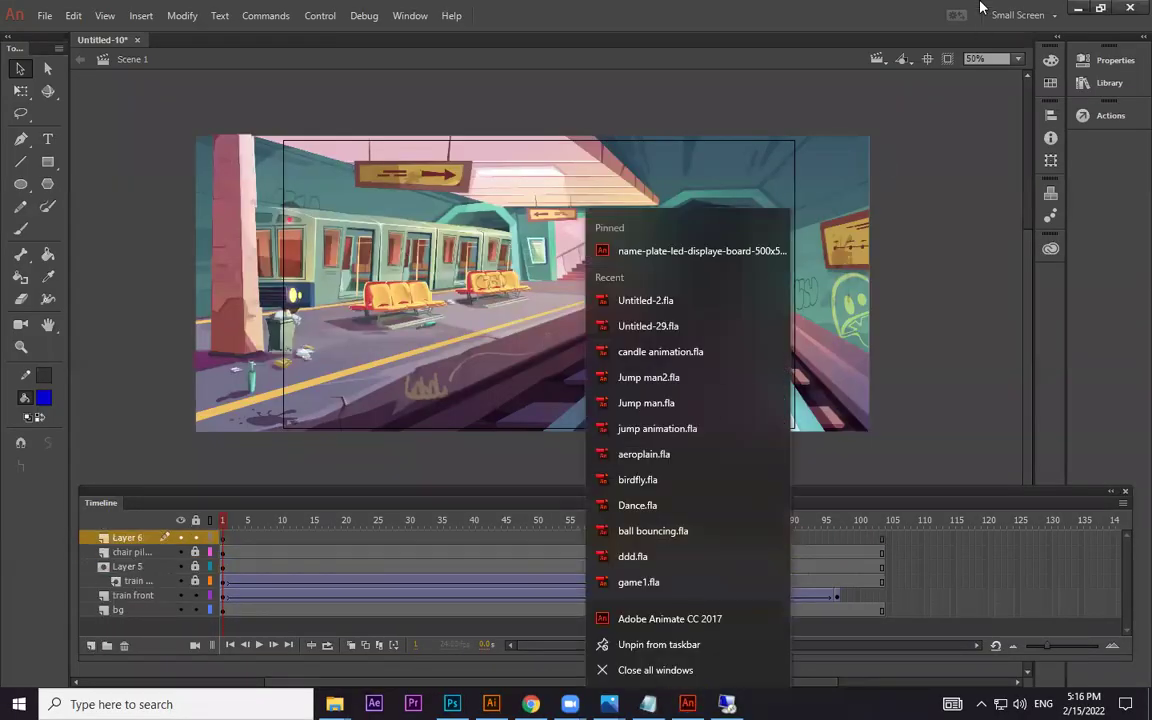
pyautogui.click(1078, 9)
pyautogui.moveTo(528, 38); pyautogui.dragTo(515, 285)
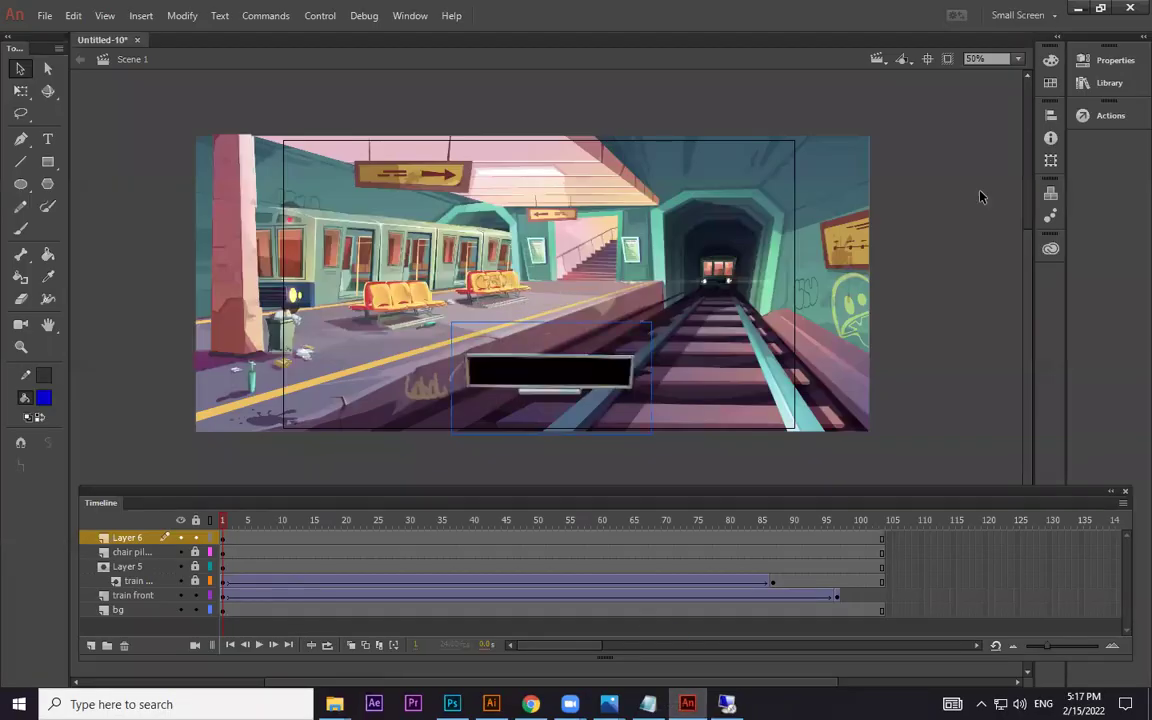
# - Move the blank board up on the stage and import the "HOW ARE YOU?" LED text image from the desktop
pyautogui.click(1078, 9)
pyautogui.moveTo(507, 451); pyautogui.dragTo(582, 340)
pyautogui.moveTo(615, 400); pyautogui.dragTo(615, 325)
pyautogui.press('super+d')
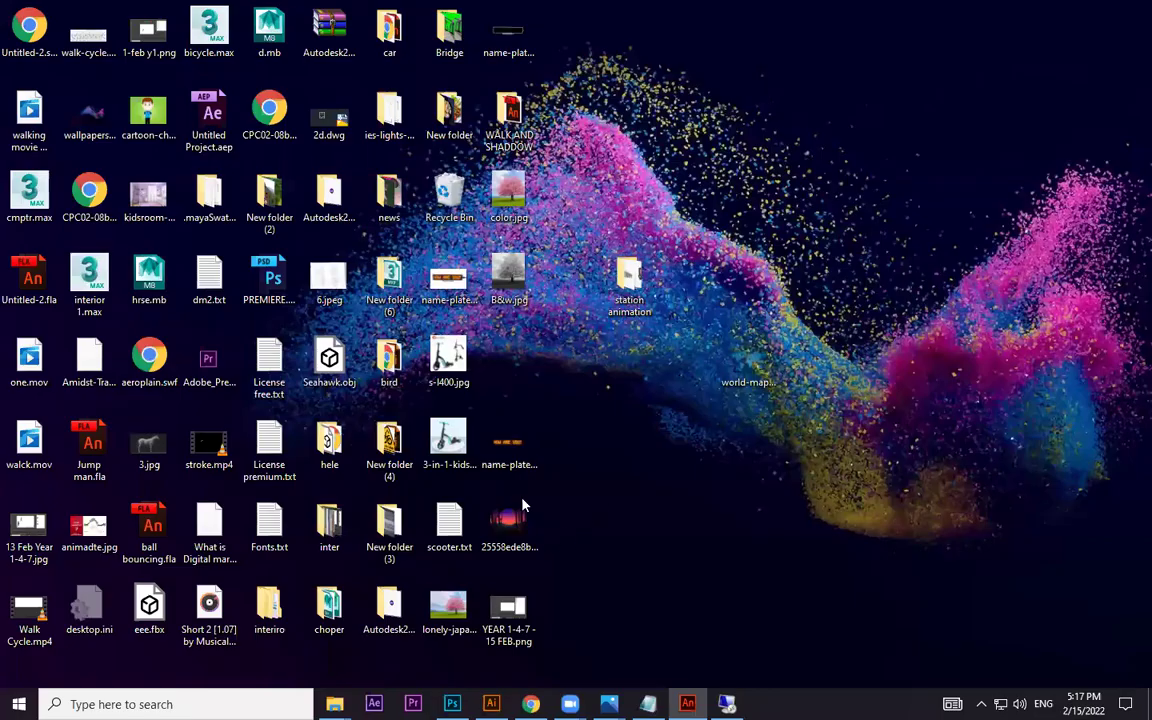
pyautogui.moveTo(733, 688); pyautogui.dragTo(560, 335)
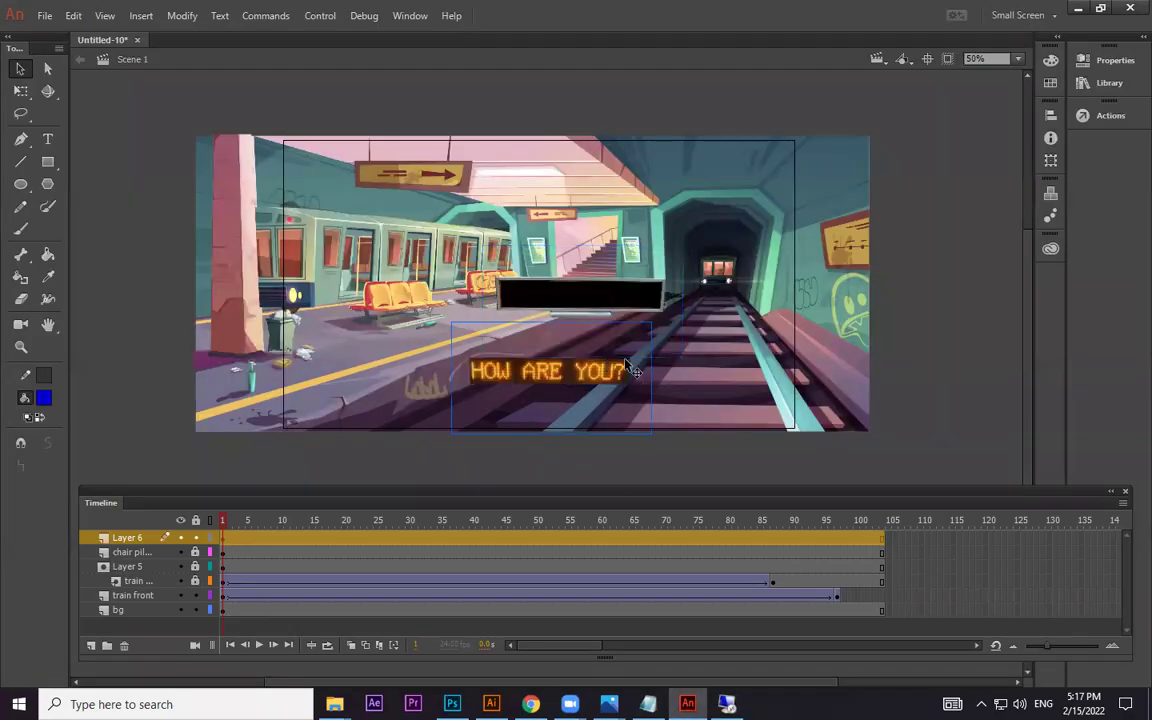
# - Place the blank LED board over the large hanging arrow sign and inspect its cable end up close
pyautogui.moveTo(631, 289); pyautogui.dragTo(466, 188)
pyautogui.scroll(3, 291, 432)
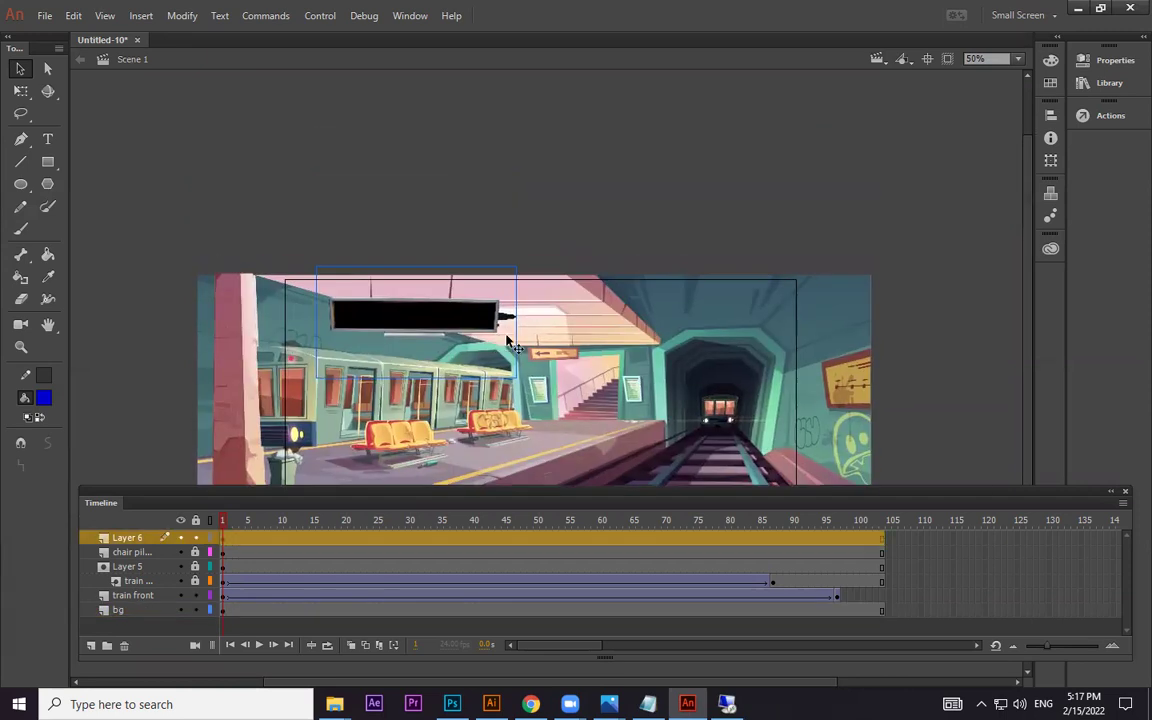
pyautogui.hotkey('ctrl', '=')
pyautogui.hotkey('ctrl', '=')
pyautogui.hotkey('ctrl', '=')
pyautogui.scroll(-2, 398, 283)
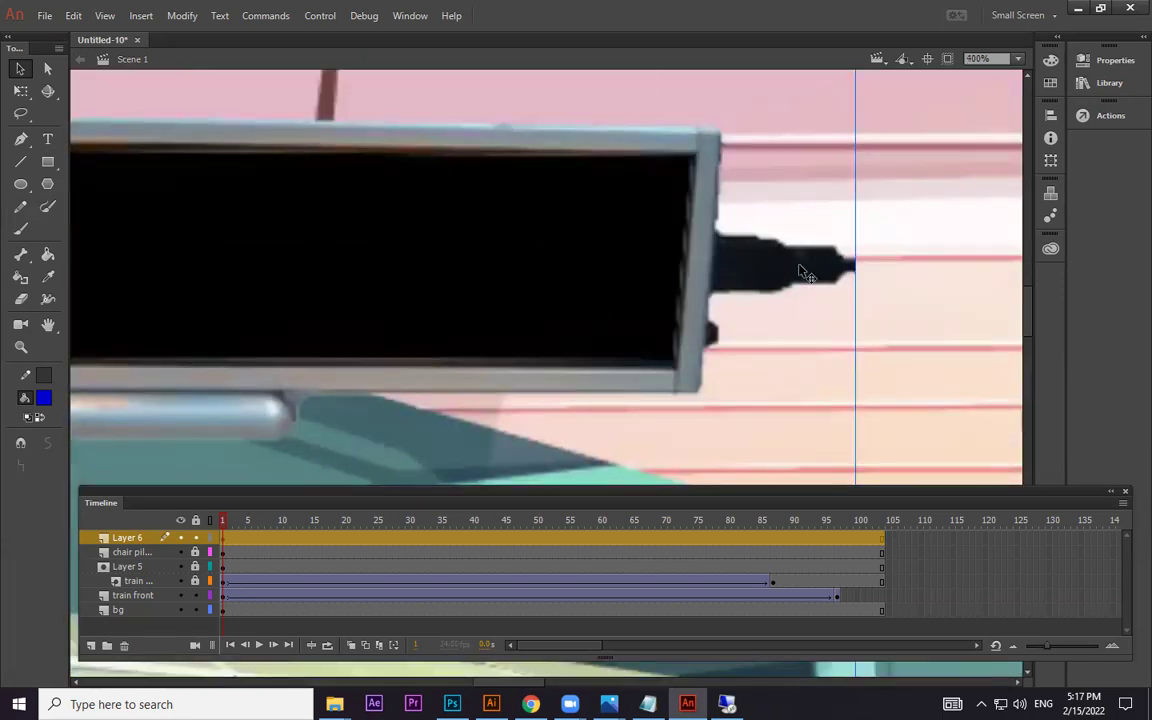
# - Move the blank LED board above the scene, break its bitmap apart, and delete the black cable end
pyautogui.hotkey('ctrl', '-')
pyautogui.hotkey('ctrl', '-')
pyautogui.hotkey('ctrl', '-')
pyautogui.moveTo(547, 383); pyautogui.dragTo(463, 260)
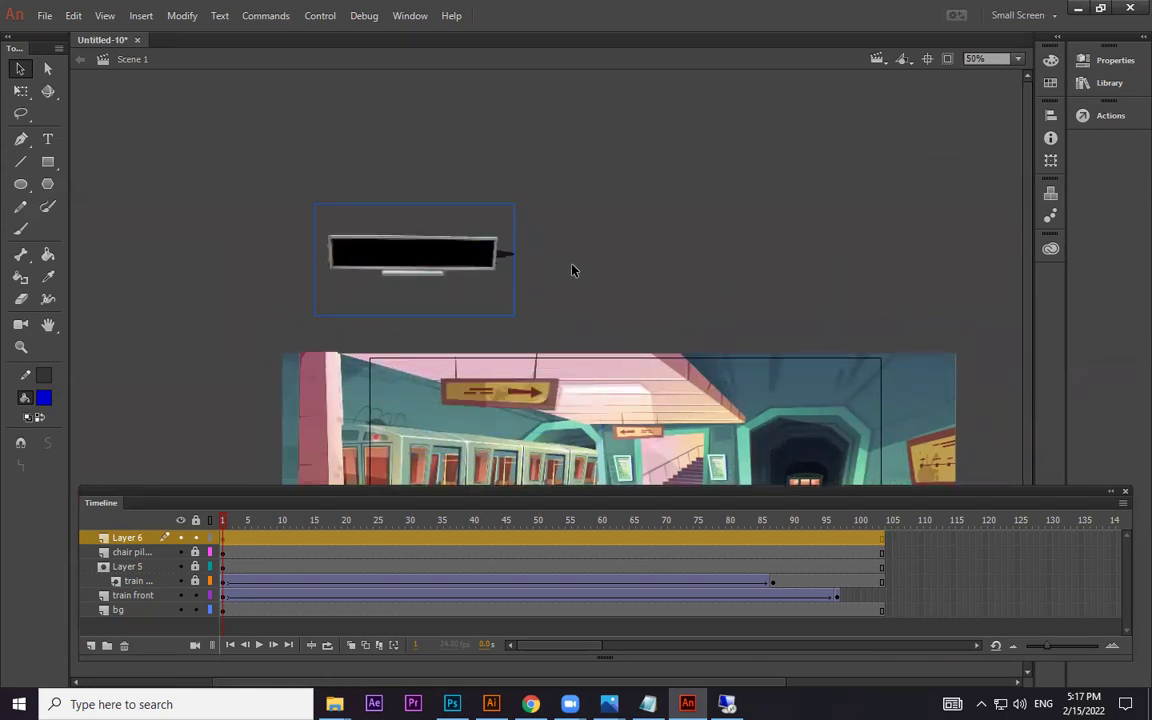
pyautogui.rightClick(438, 250)
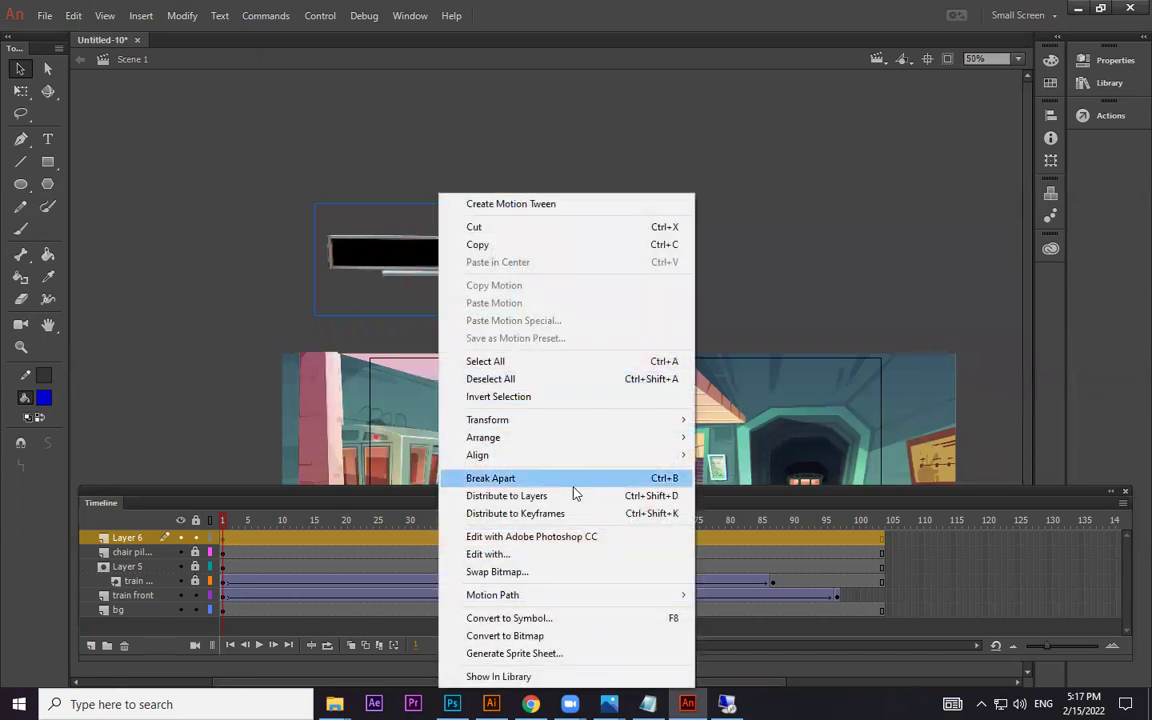
pyautogui.click(625, 481)
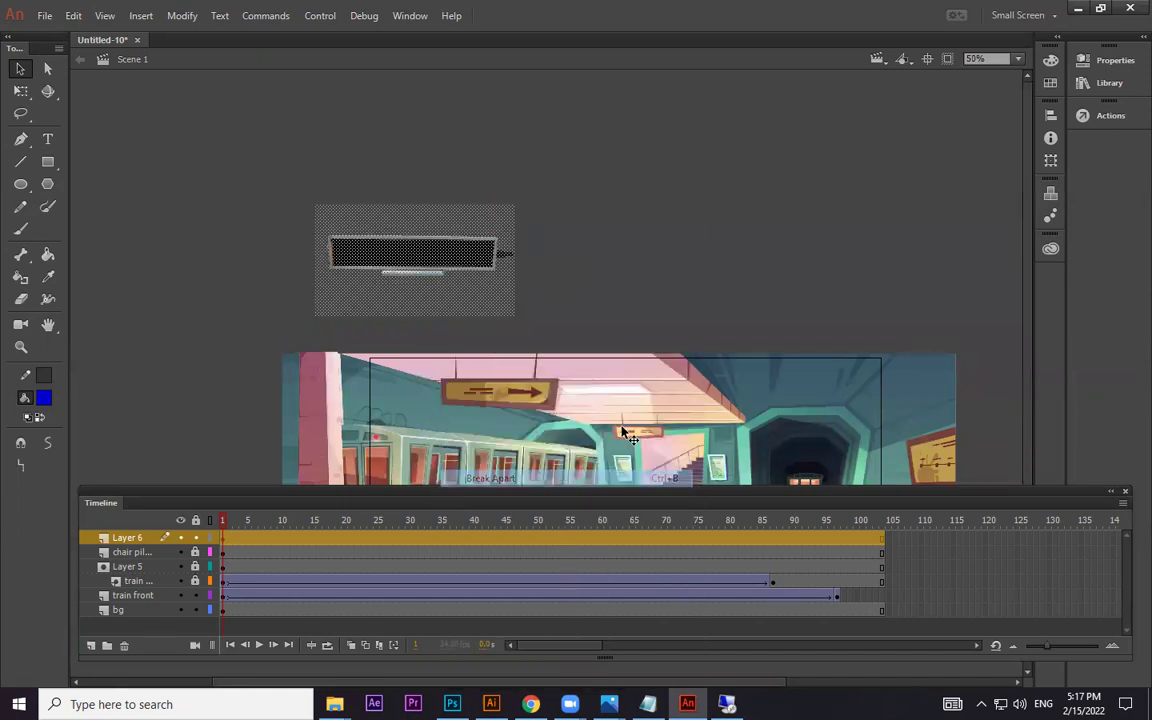
pyautogui.moveTo(546, 226); pyautogui.dragTo(498, 266)
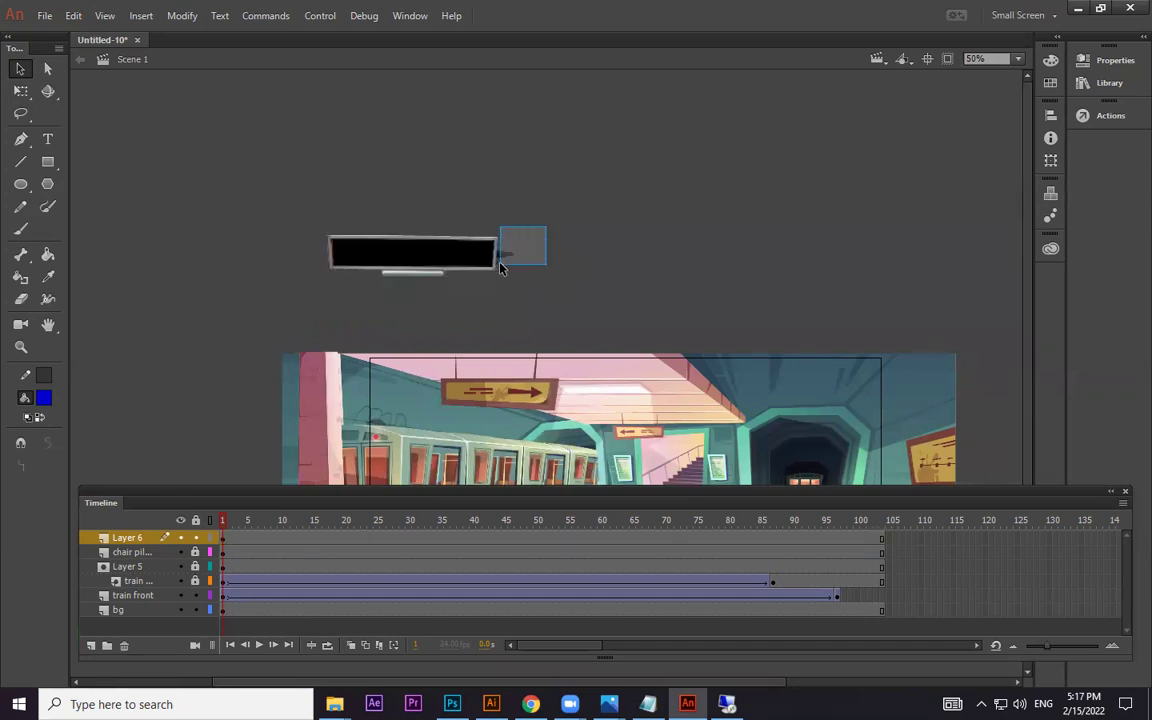
pyautogui.moveTo(498, 266); pyautogui.dragTo(504, 270)
pyautogui.press('Delete')
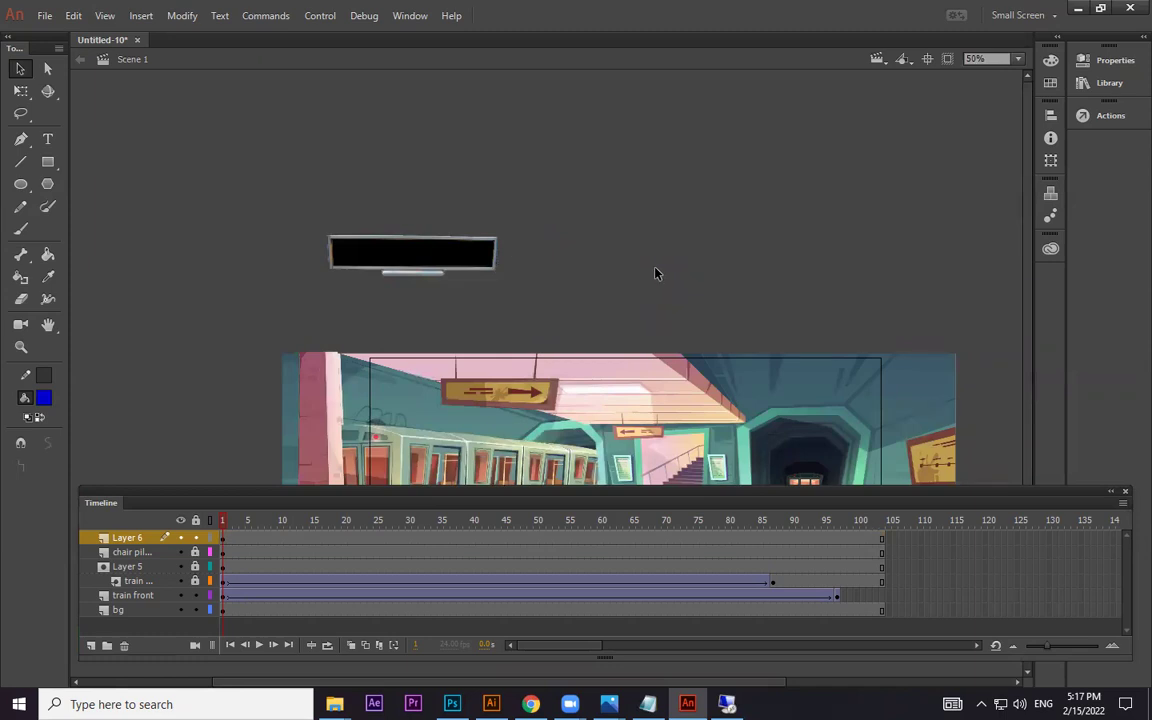
# - Trim the empty bitmap area around the board and place the board over the large hanging arrow sign
pyautogui.click(473, 252)
pyautogui.moveTo(503, 204); pyautogui.dragTo(465, 265)
pyautogui.moveTo(534, 285); pyautogui.dragTo(252, 231)
pyautogui.moveTo(211, 123); pyautogui.dragTo(520, 190)
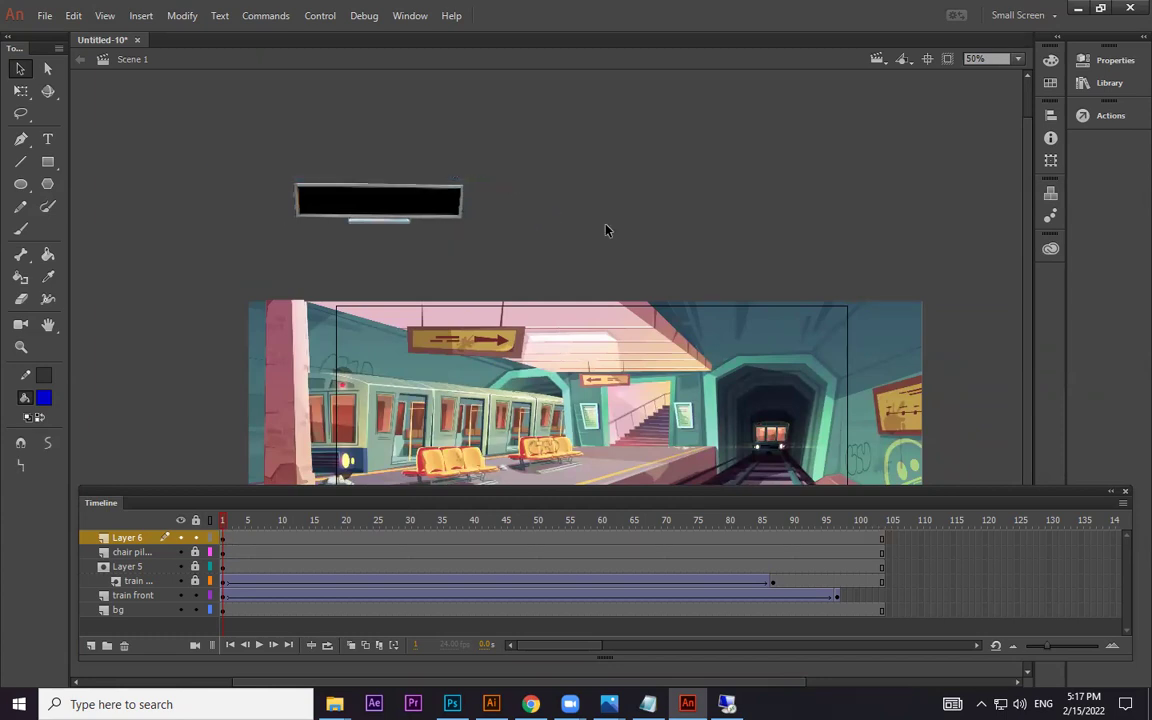
pyautogui.click(440, 215)
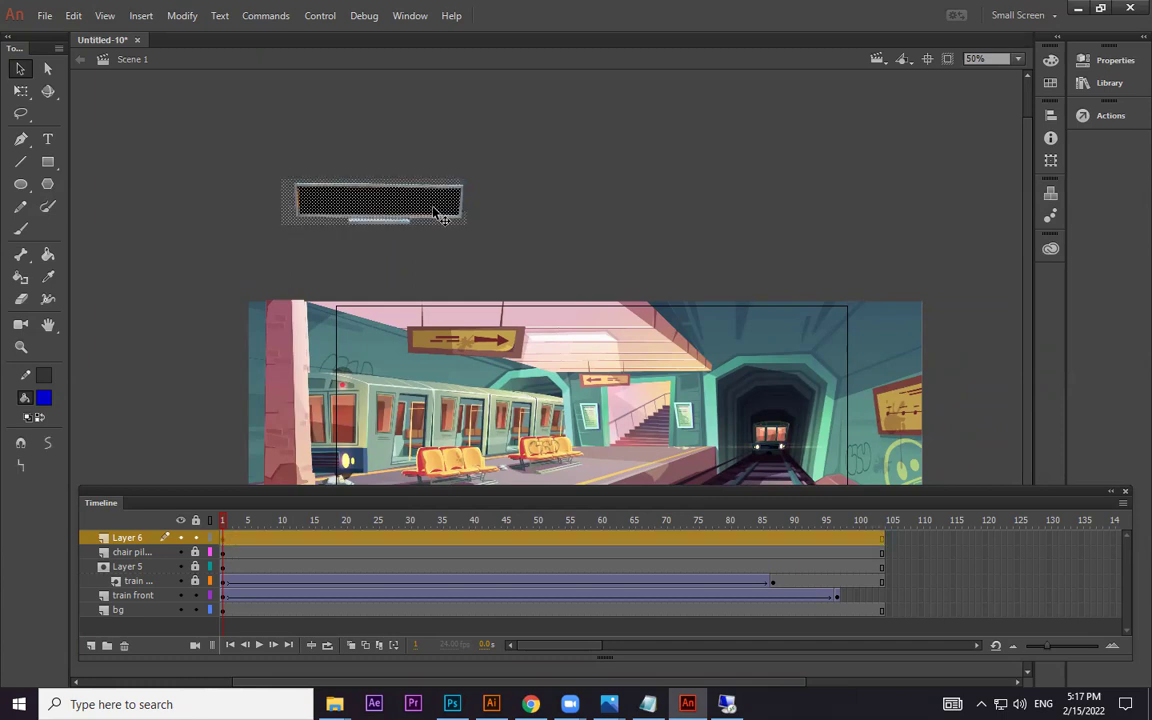
pyautogui.moveTo(435, 205); pyautogui.dragTo(518, 347)
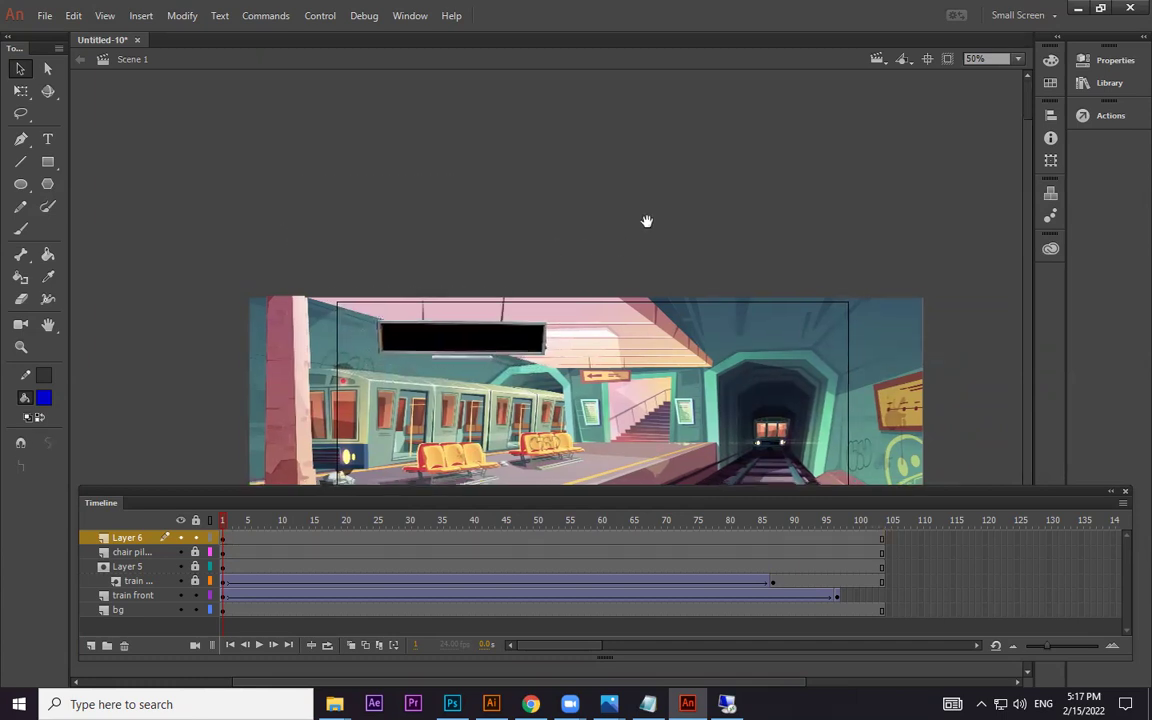
pyautogui.scroll(-2, 612, 200)
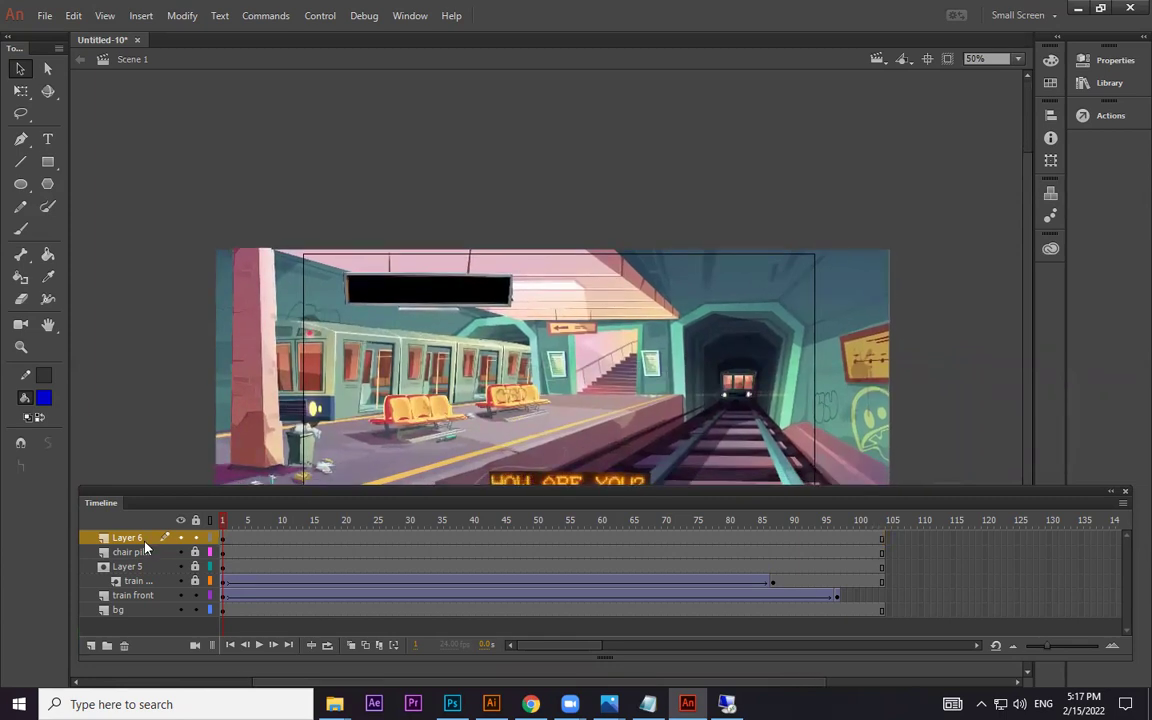
# - Move the "HOW ARE YOU?" image onto a new layer above the board and fit it over the black display
pyautogui.click(91, 645)
pyautogui.moveTo(830, 299); pyautogui.dragTo(763, 168)
pyautogui.press('Delete')
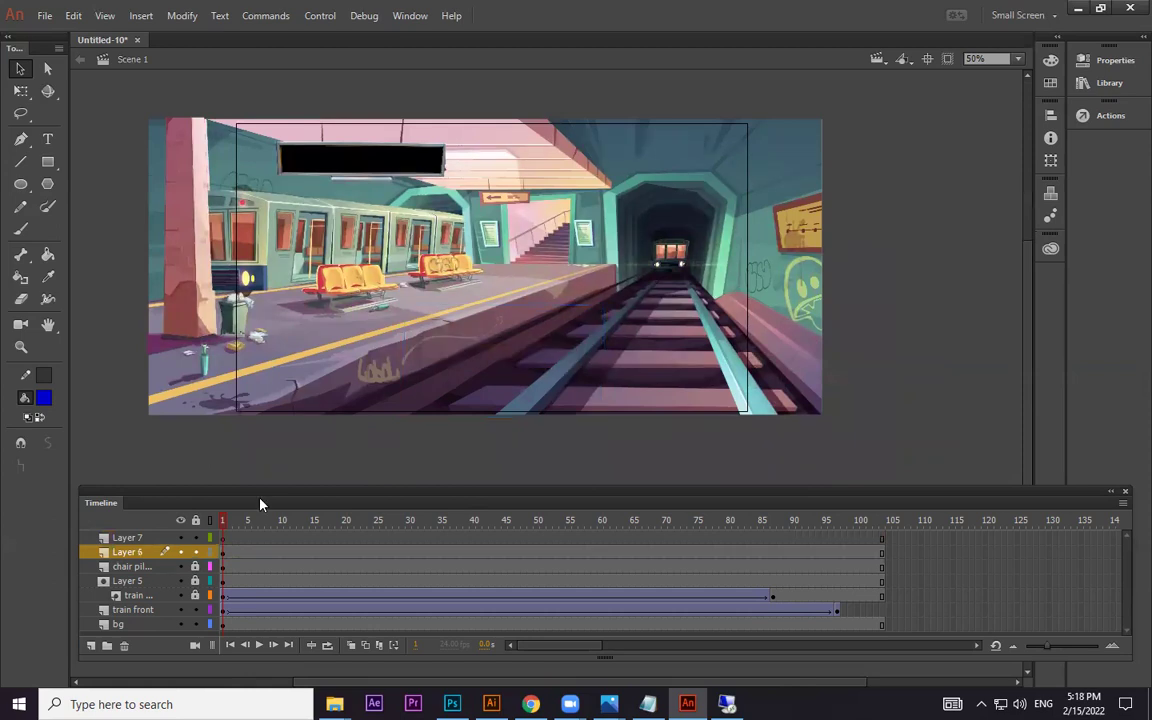
pyautogui.click(225, 539)
pyautogui.hotkey('ctrl', 'shift', 'v')
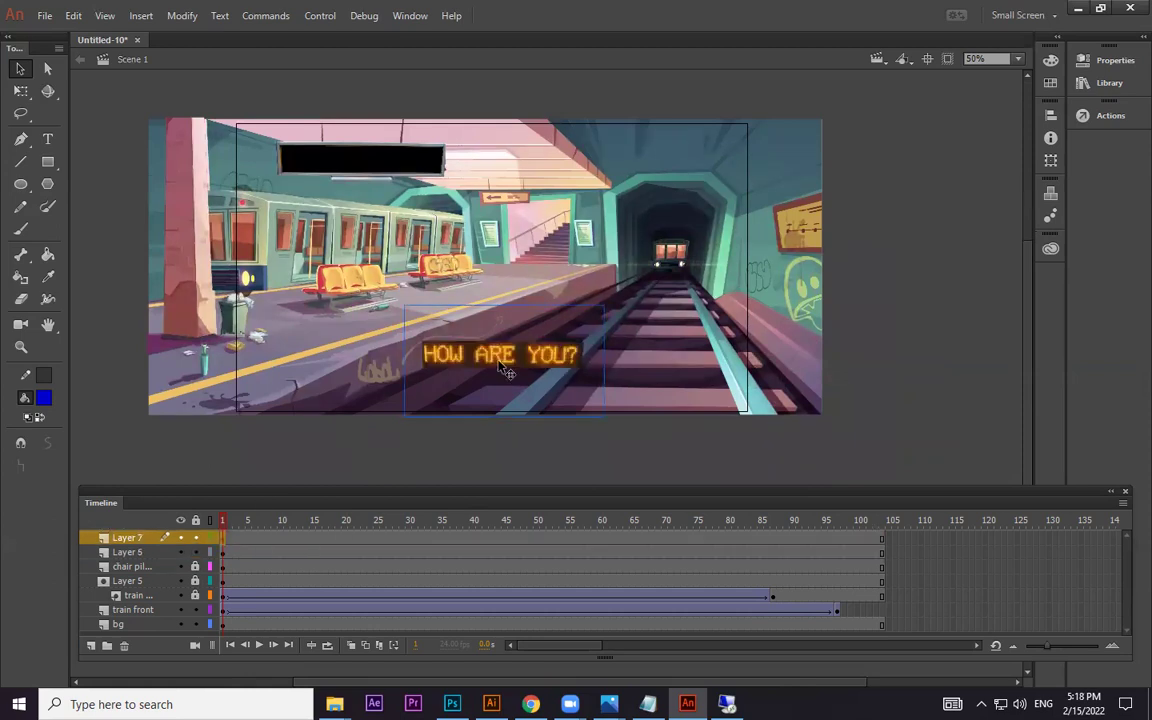
pyautogui.moveTo(547, 373); pyautogui.dragTo(408, 177)
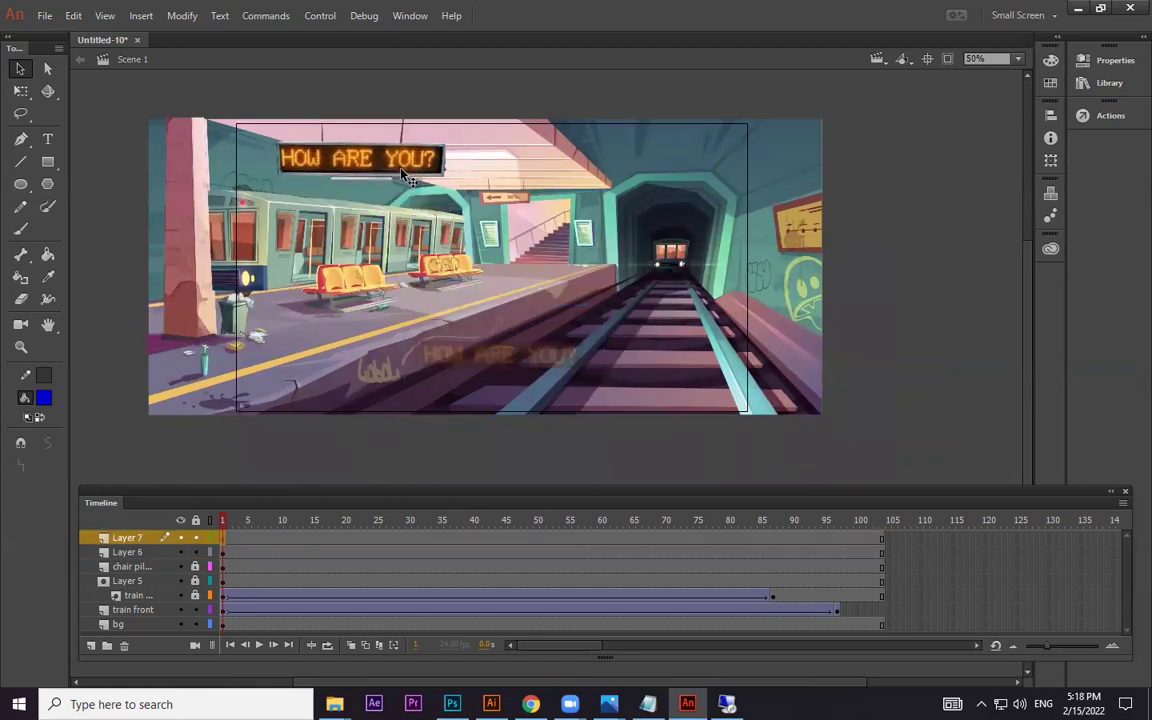
pyautogui.scroll(3, 430, 200)
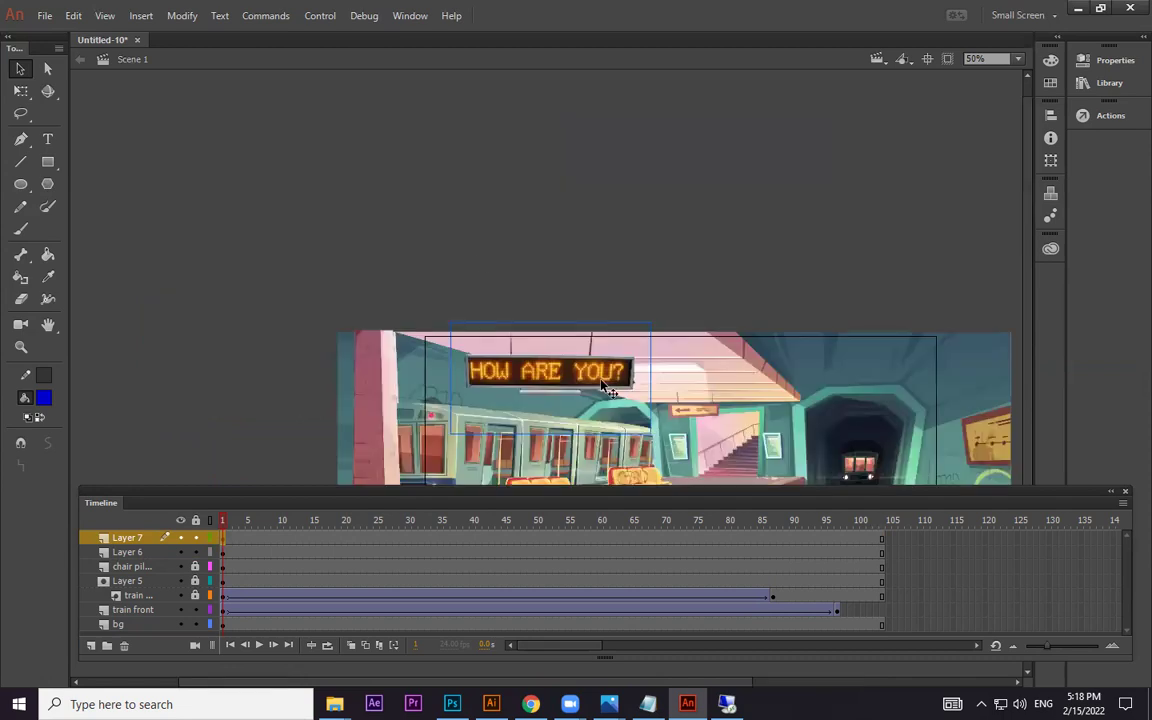
pyautogui.hotkey('ctrl', '=')
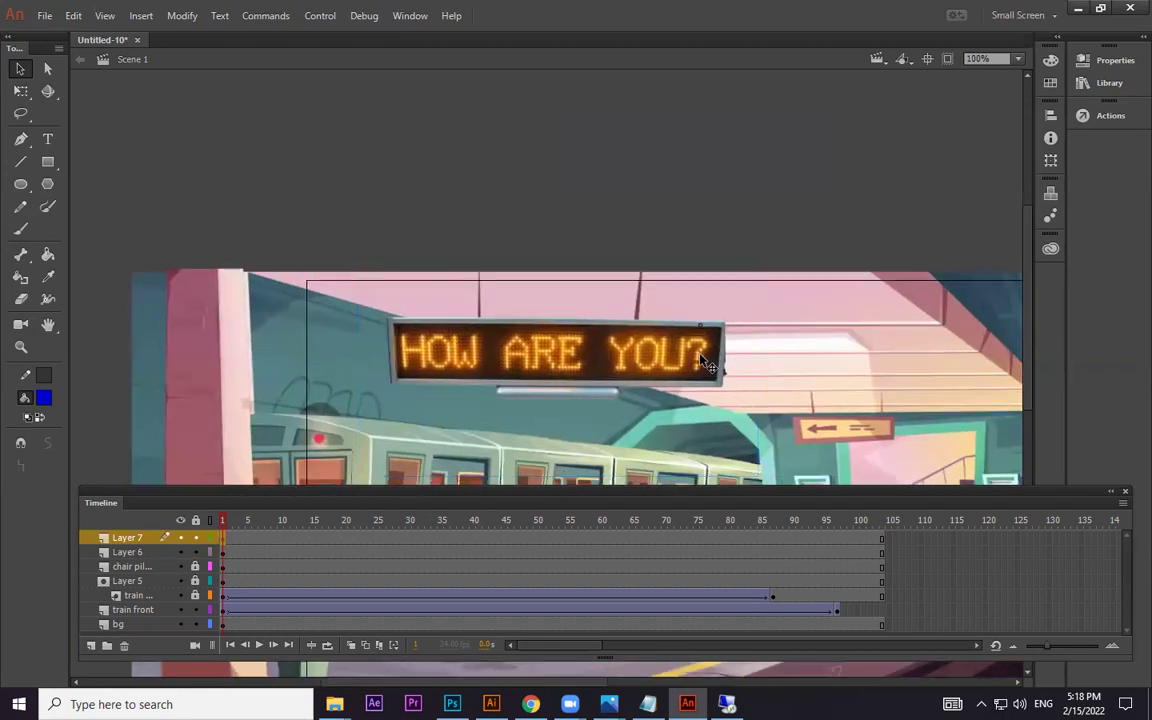
pyautogui.moveTo(705, 370)
pyautogui.mouseDown()
pyautogui.moveTo(686, 290)
pyautogui.moveTo(690, 378)
pyautogui.moveTo(688, 347)
pyautogui.moveTo(570, 347)
pyautogui.moveTo(690, 352)
pyautogui.mouseUp()
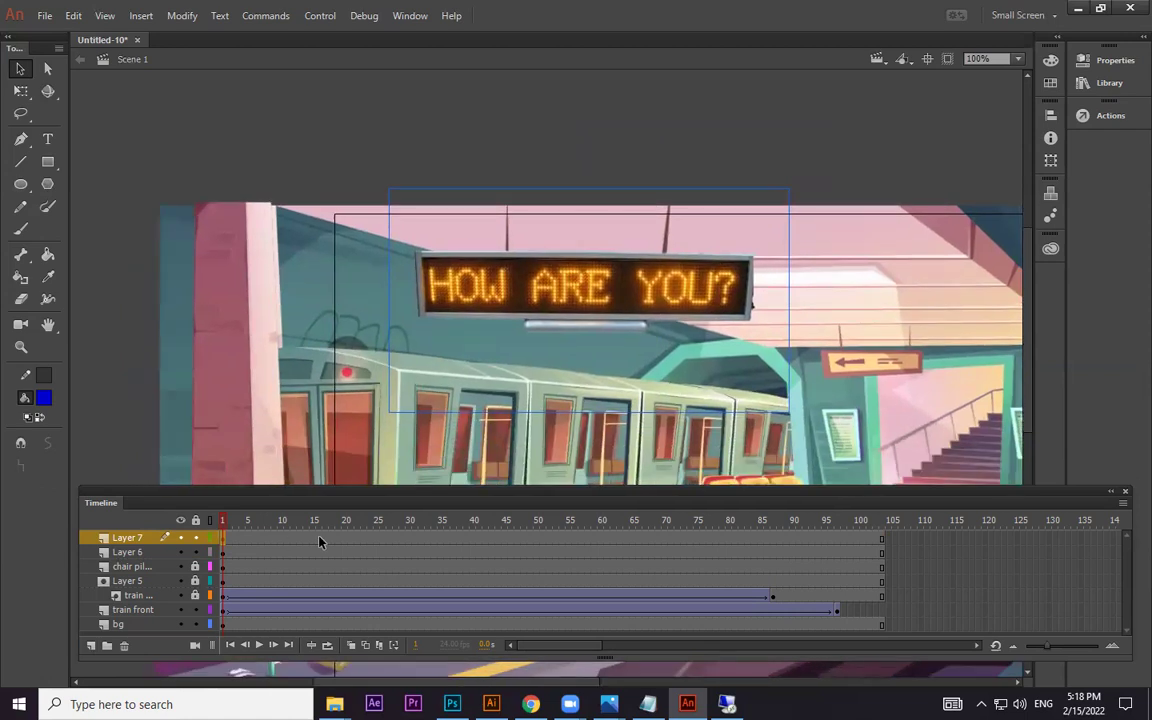
# - Add a keyframe at frame 39 of the LED text layer and create a classic tween from frame 1
pyautogui.click(477, 542)
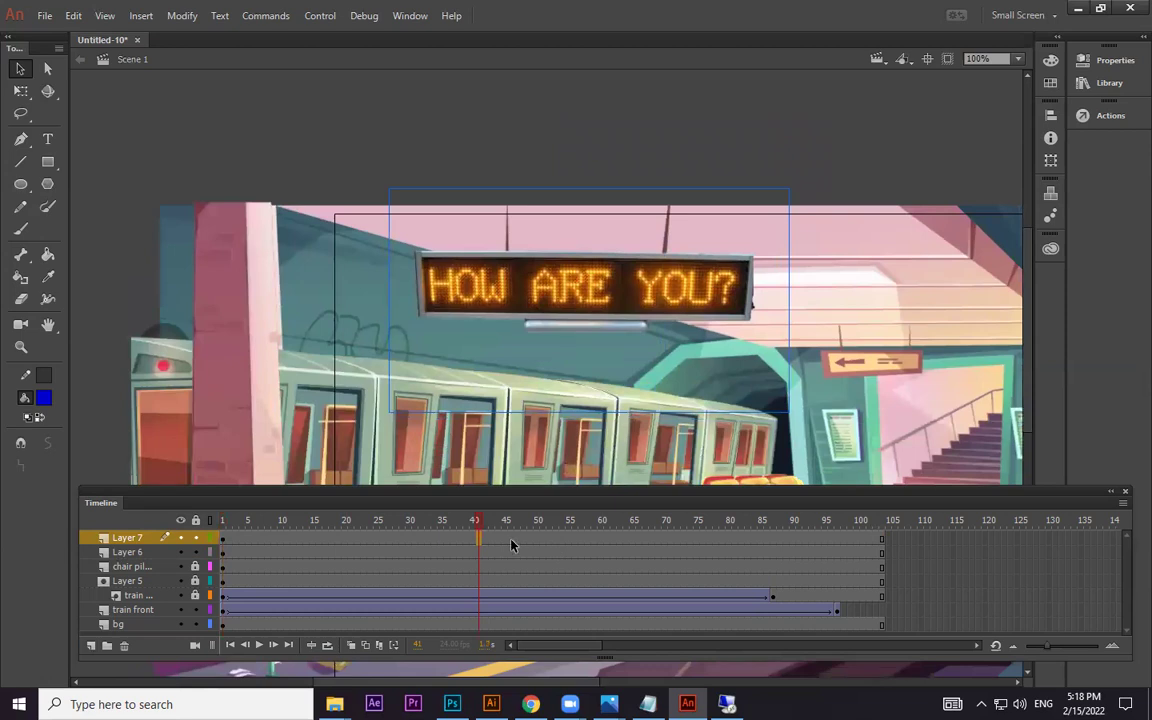
pyautogui.moveTo(447, 543); pyautogui.dragTo(457, 545)
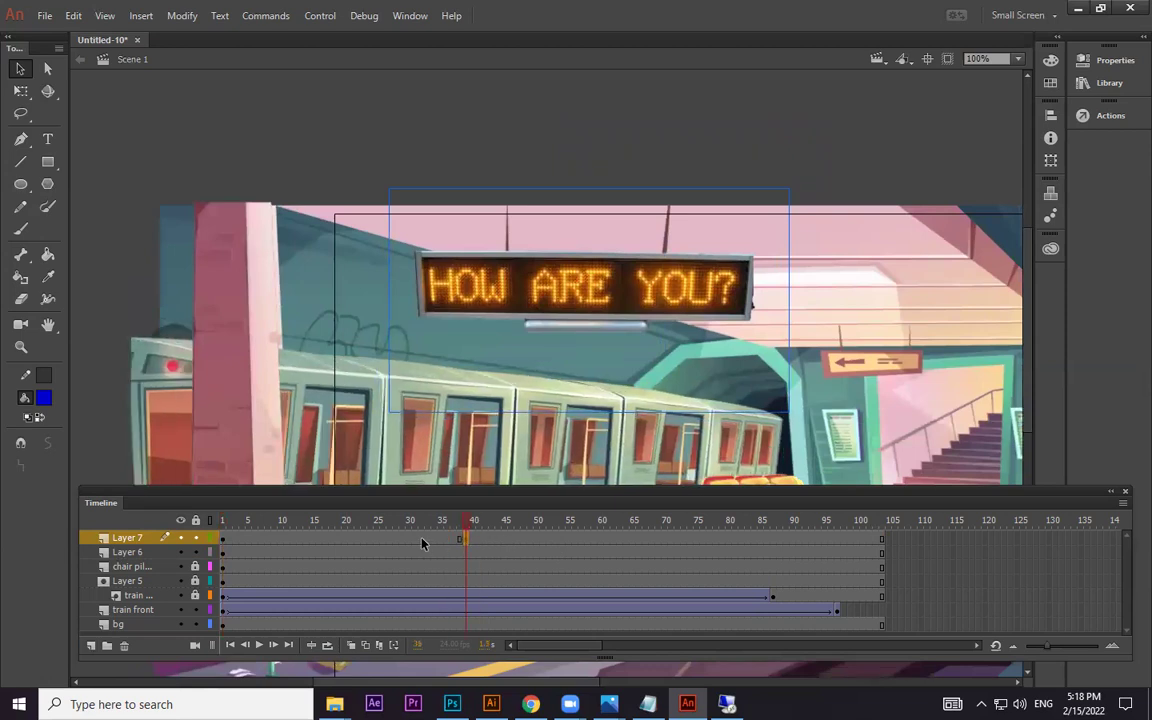
pyautogui.rightClick(422, 543)
pyautogui.click(529, 122)
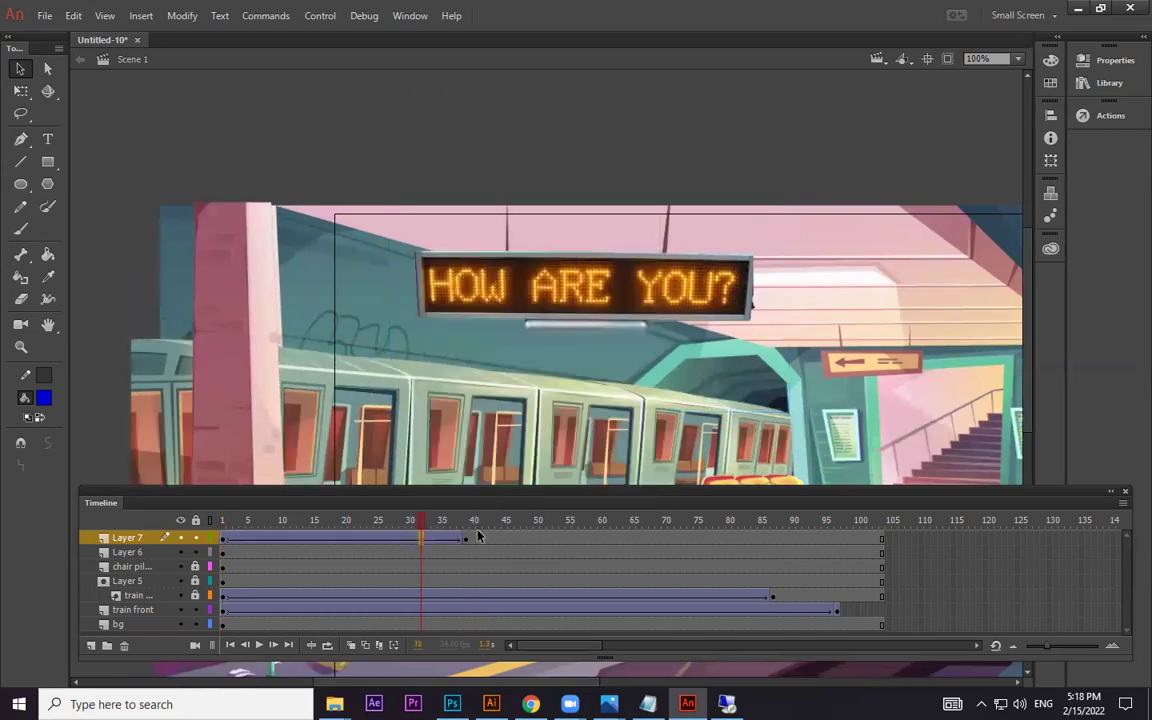
# - Shift the LED text just past the board's right end at frame 39 and just past its left end at frame 1
pyautogui.moveTo(547, 300); pyautogui.dragTo(875, 293)
pyautogui.click(220, 539)
pyautogui.moveTo(705, 297); pyautogui.dragTo(372, 297)
pyautogui.moveTo(230, 524); pyautogui.dragTo(485, 519)
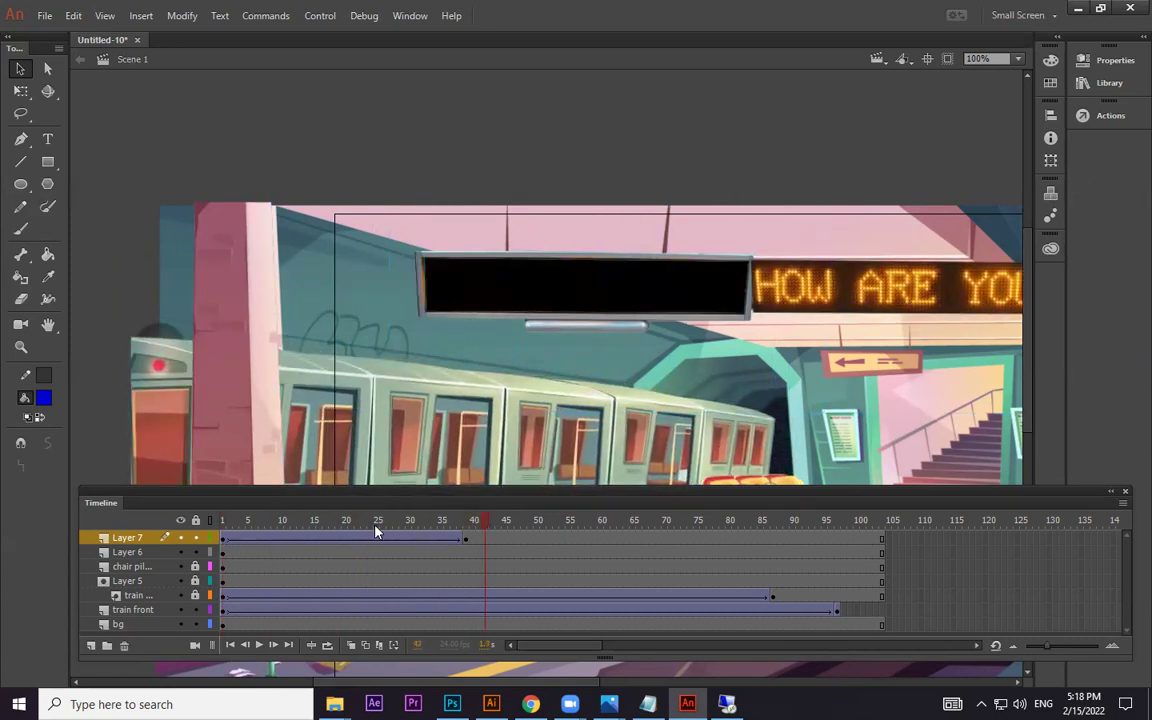
# - Draw a blue rectangle covering the board's display on a new layer above the text and turn that layer into a mask
pyautogui.click(220, 520)
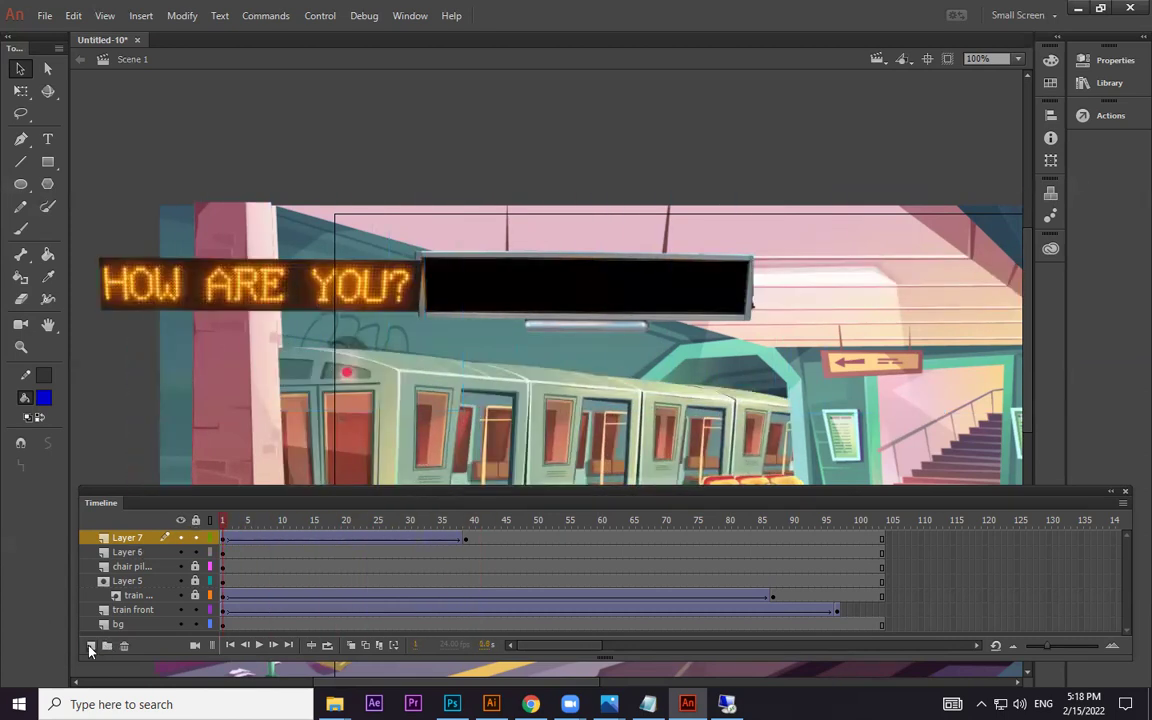
pyautogui.click(90, 647)
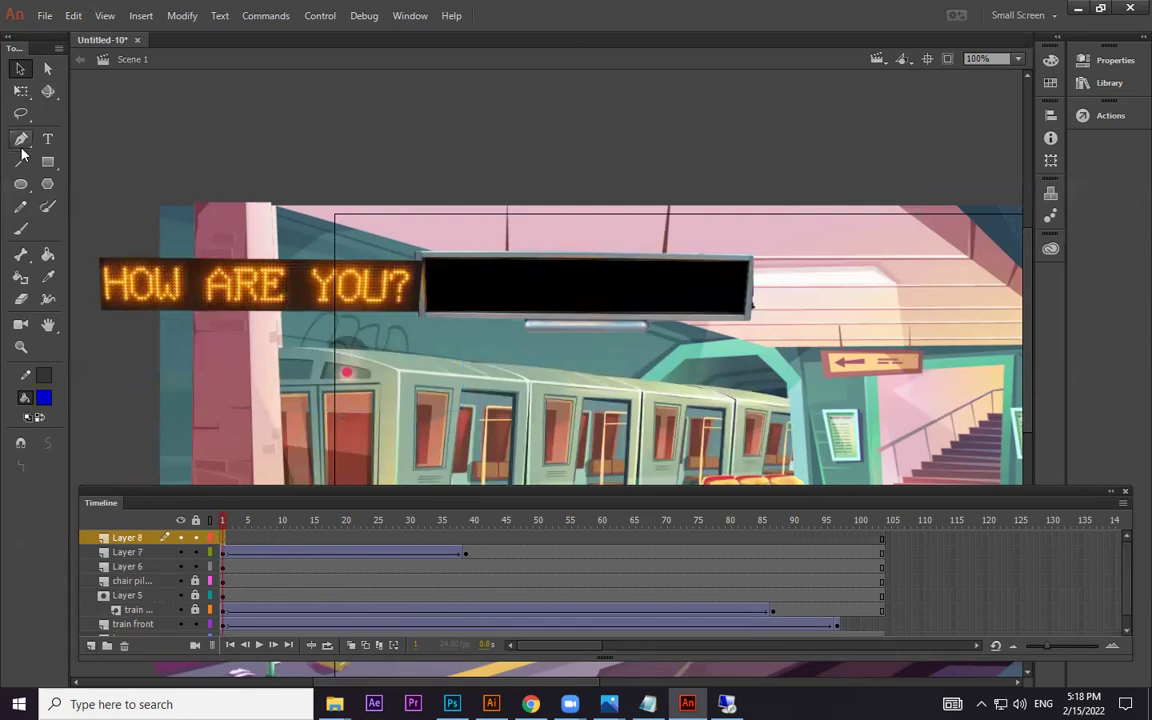
pyautogui.moveTo(424, 257); pyautogui.dragTo(735, 313)
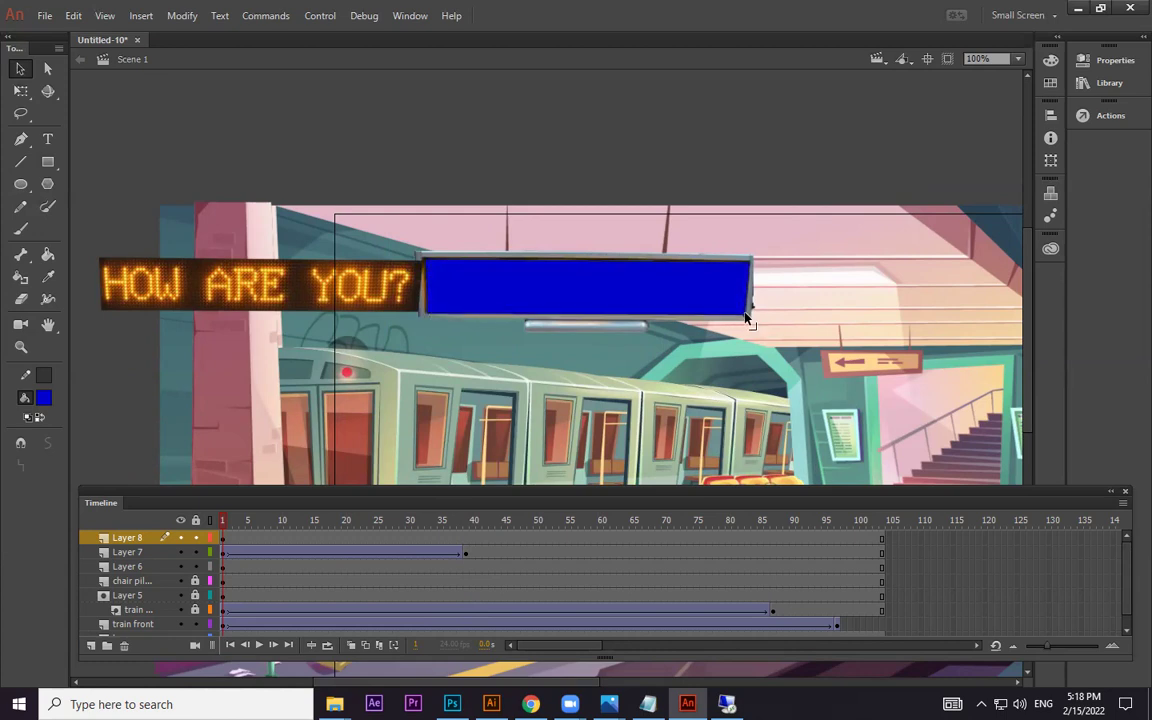
pyautogui.rightClick(137, 541)
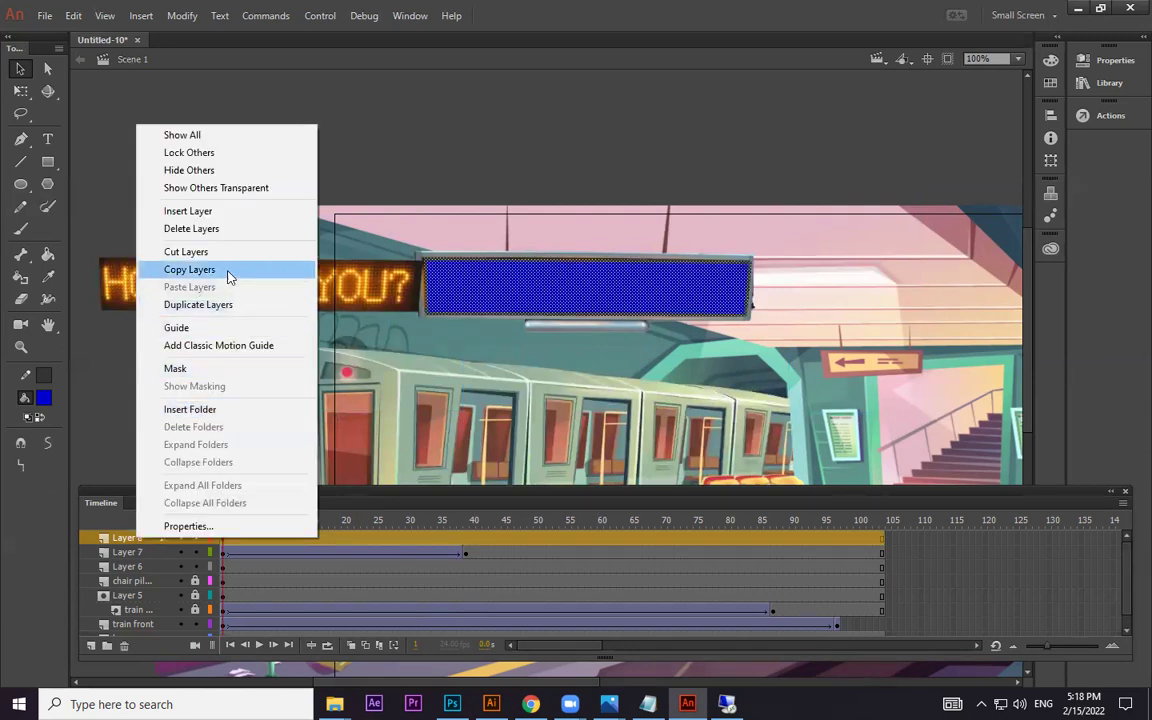
pyautogui.click(176, 369)
pyautogui.moveTo(228, 522); pyautogui.dragTo(566, 522)
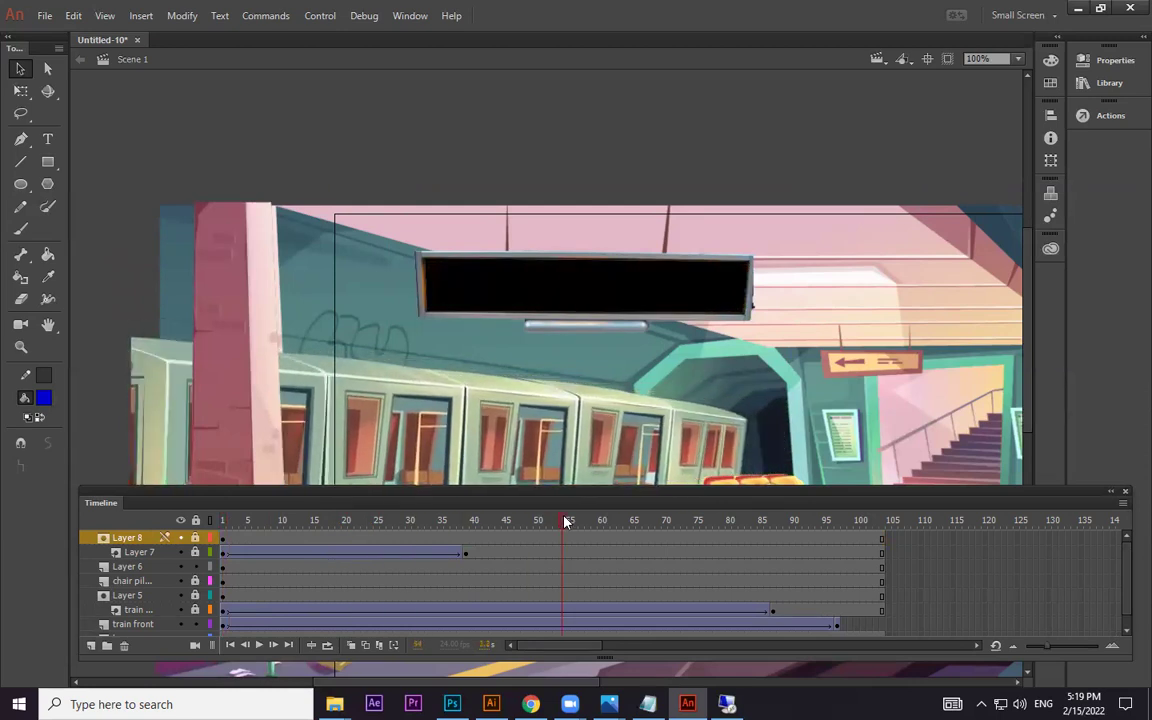
# - Unlock the LED text layer, center the text on the display at frame 39, and add a keyframe at frame 56
pyautogui.click(465, 553)
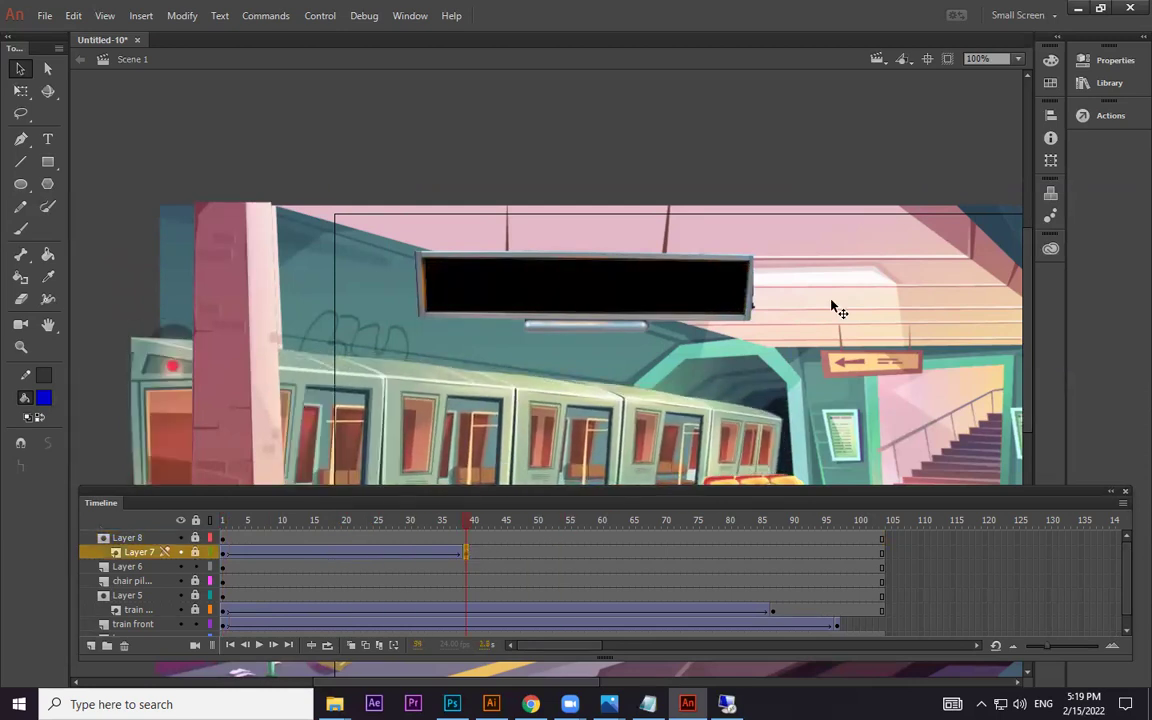
pyautogui.click(194, 552)
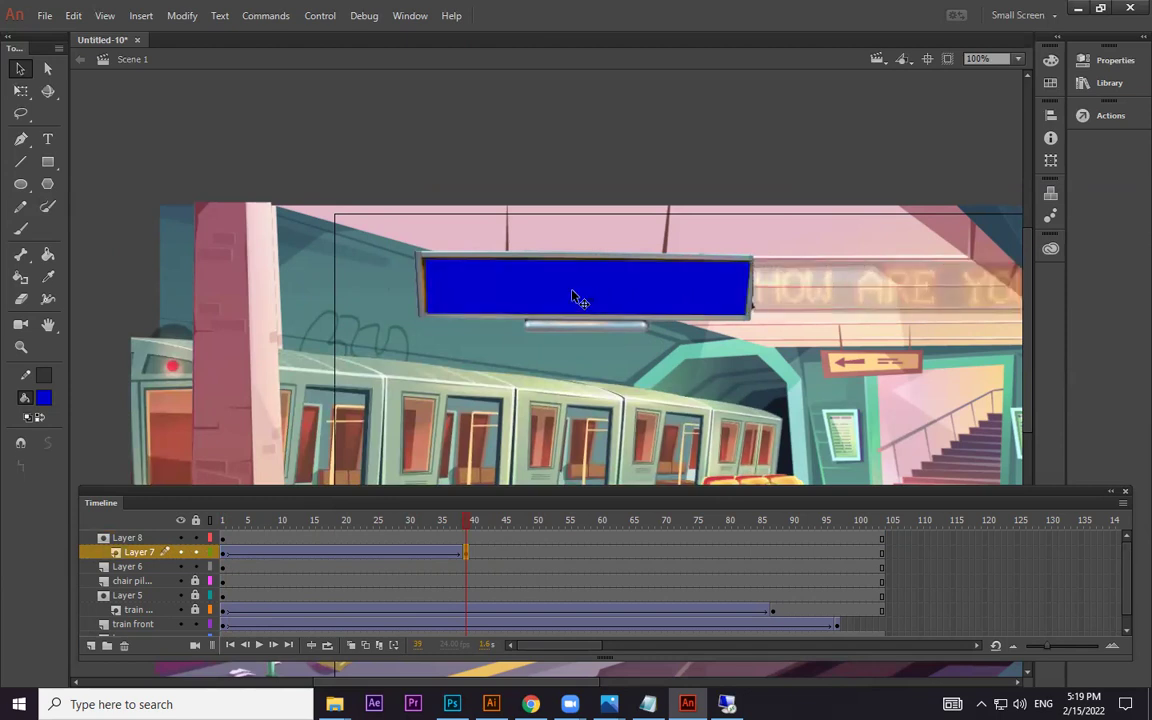
pyautogui.click(575, 298)
pyautogui.click(576, 555)
pyautogui.press('F6')
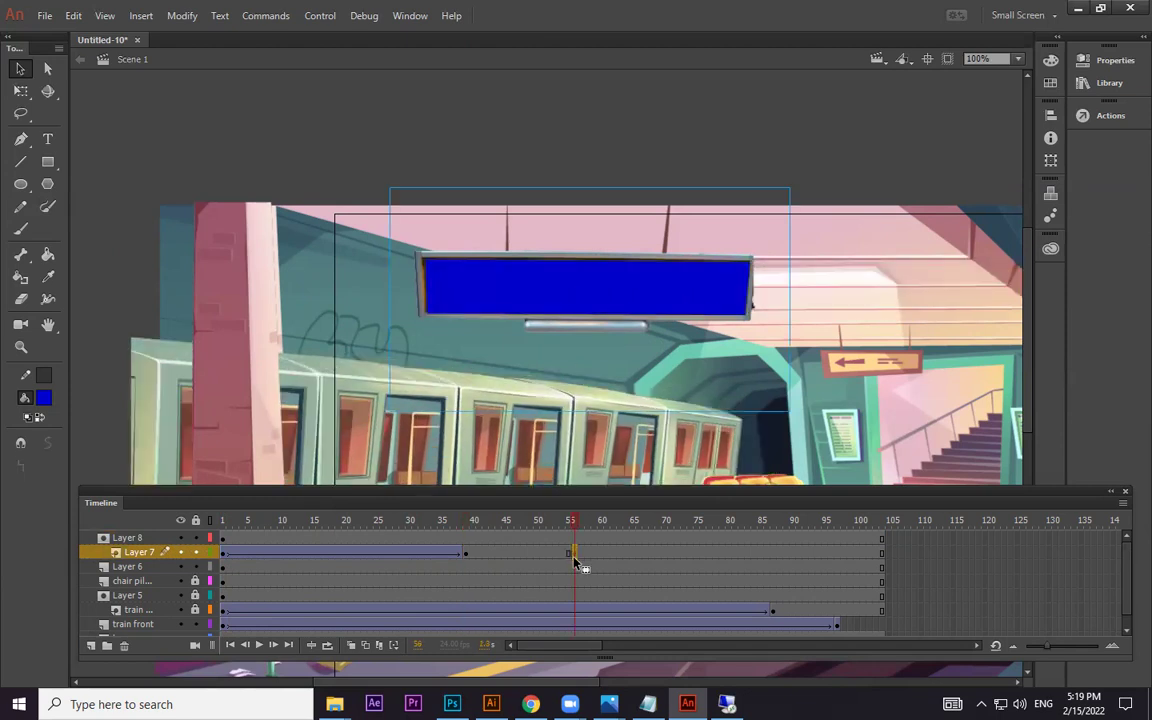
# - Add a text keyframe at frame 77 with a classic tween from frame 56, moving the text beyond the board's right end
pyautogui.click(706, 555)
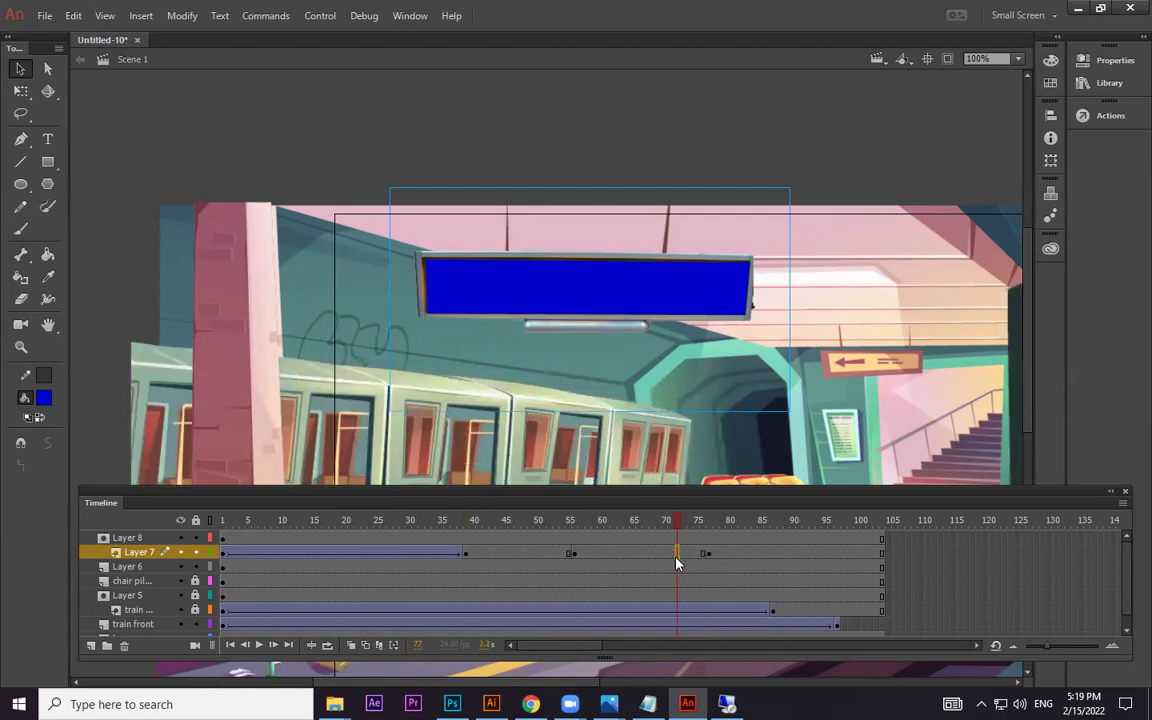
pyautogui.rightClick(676, 555)
pyautogui.click(772, 143)
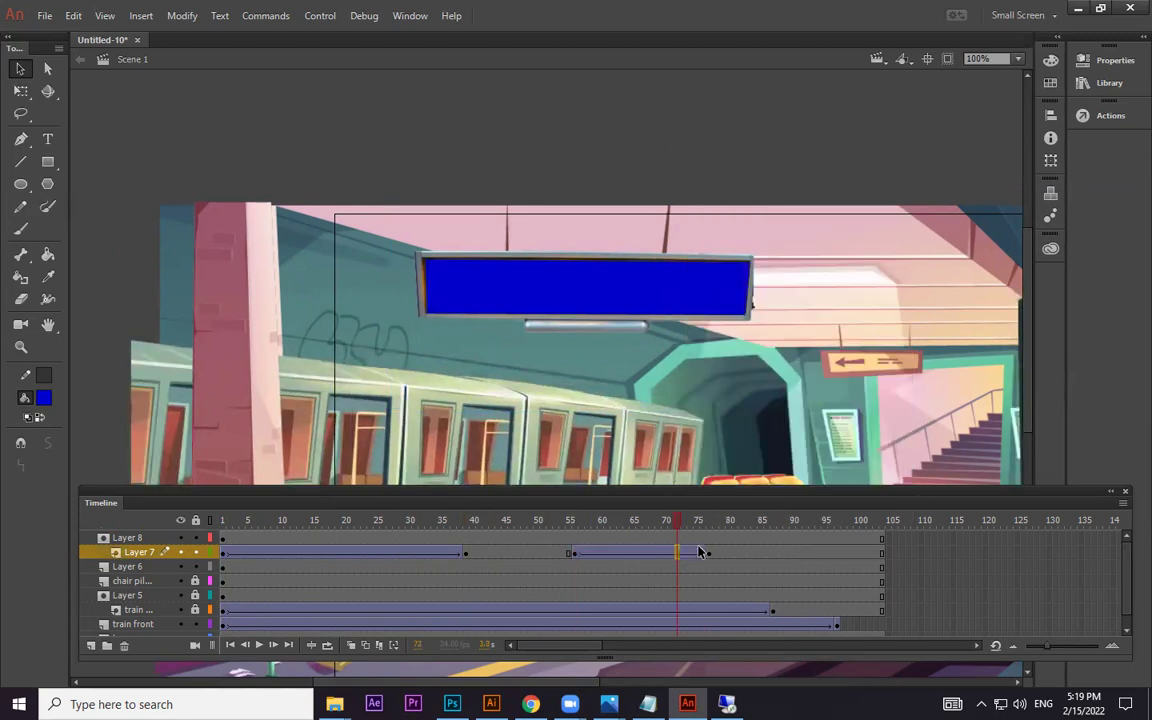
pyautogui.click(709, 555)
pyautogui.moveTo(660, 362); pyautogui.dragTo(836, 363)
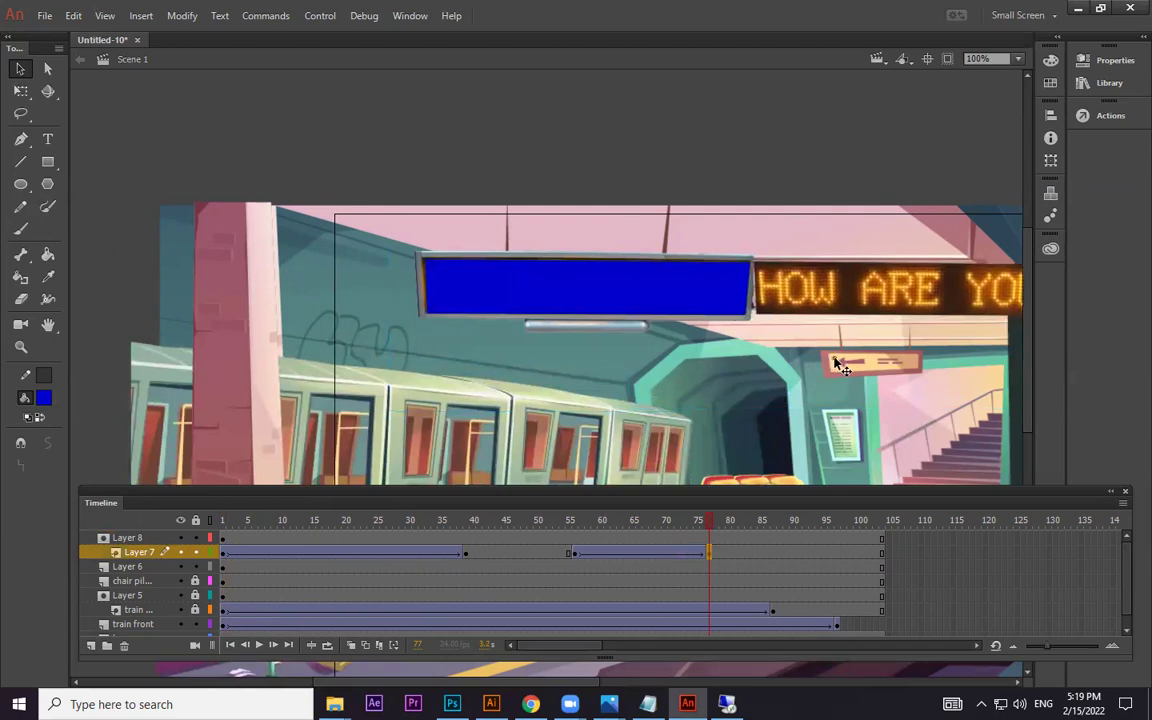
# - Lock the LED text and its mask layer, and test the movie
pyautogui.click(196, 539)
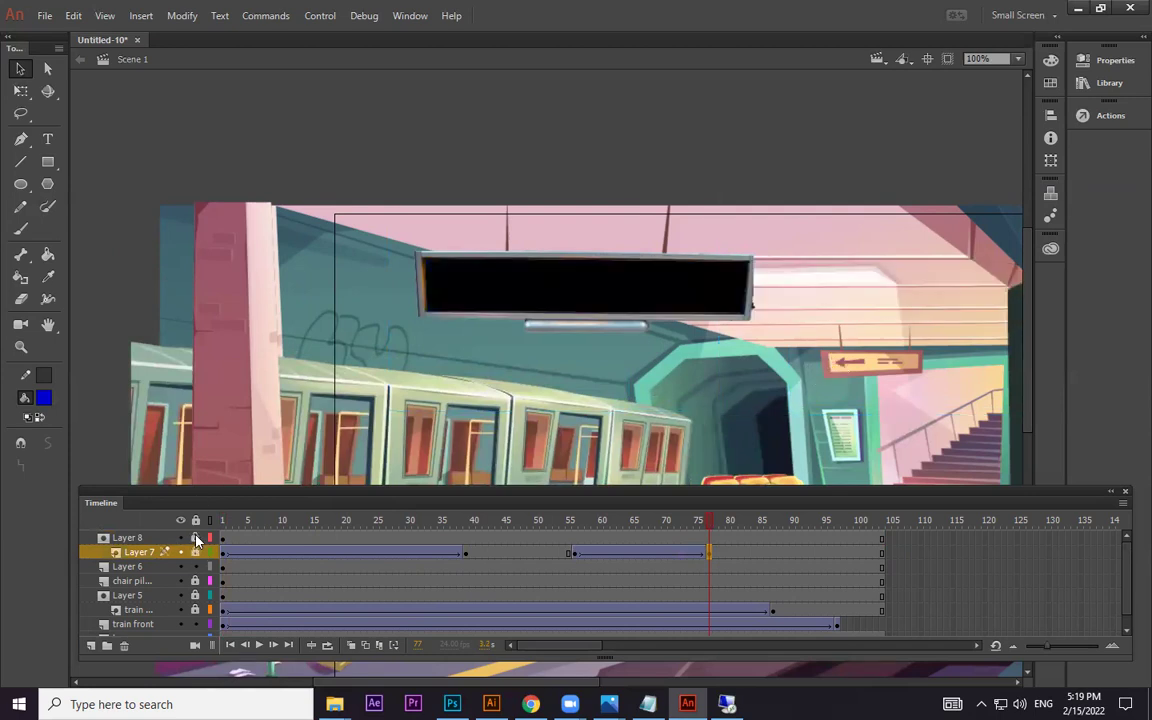
pyautogui.hotkey('ctrl', 'Return')
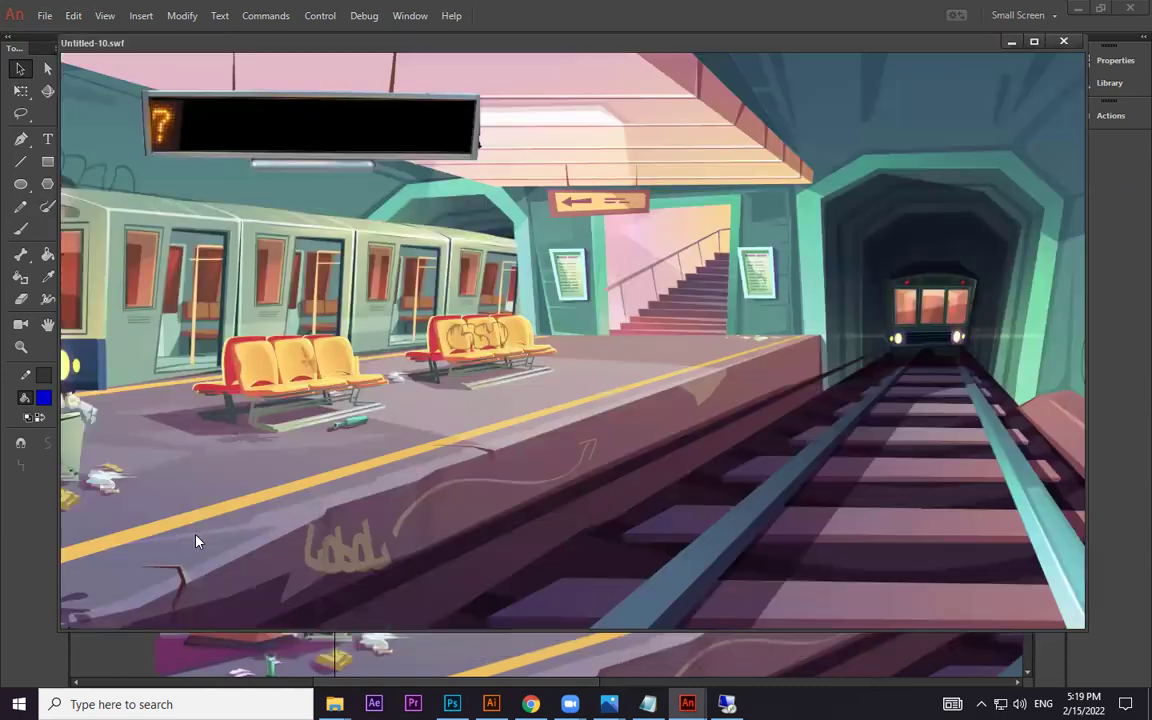